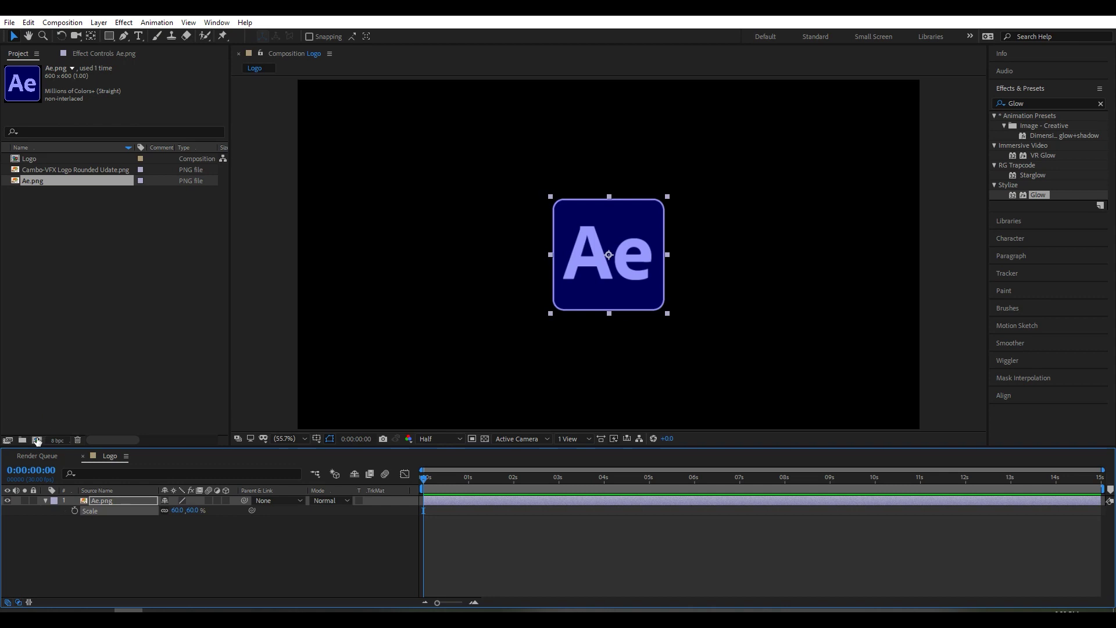
Create a composition named Logo Alpha and add the Logo composition to it as a layer
{"action": "left_click", "coordinate": [37, 440]}
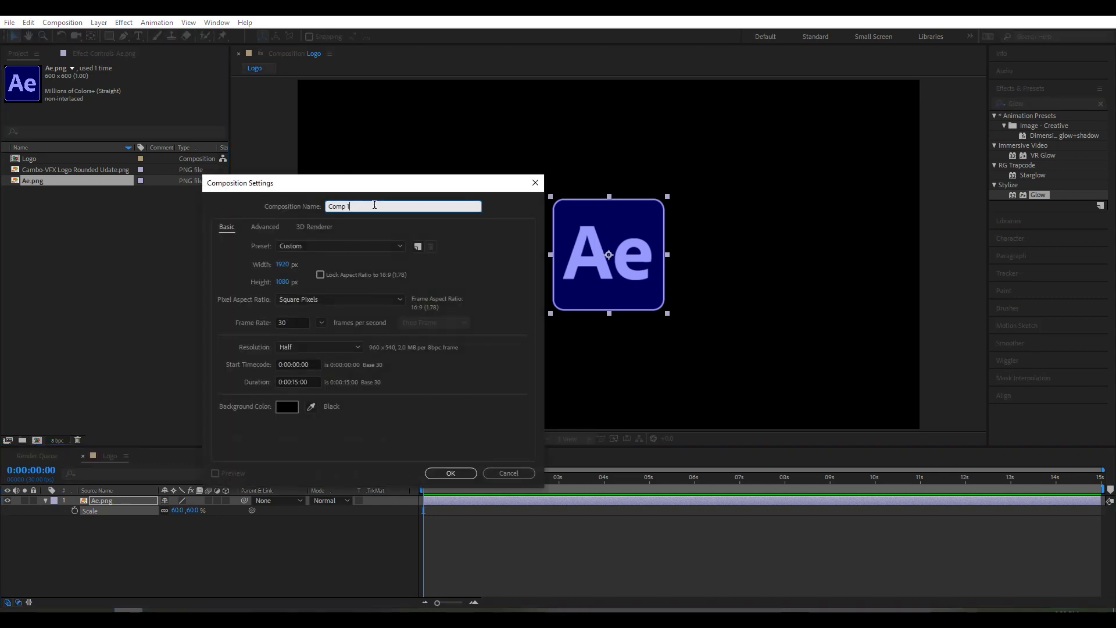
{"action": "type", "text": "Logo Alpha"}
{"action": "left_click", "coordinate": [450, 474]}
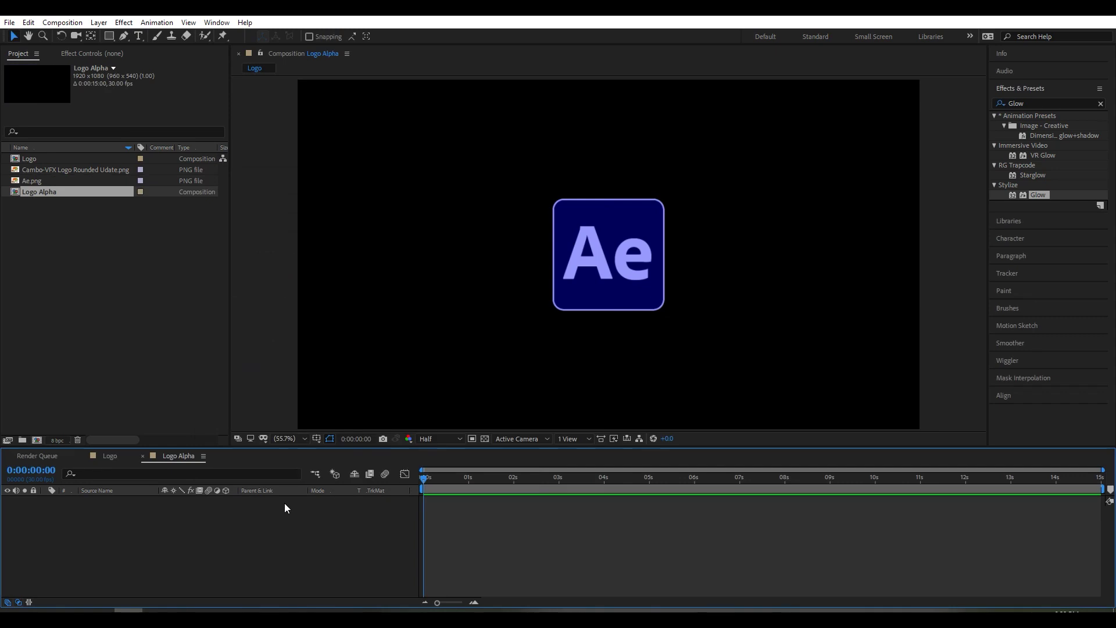
{"action": "left_click_drag", "start_coordinate": [36, 170], "coordinate": [104, 542]}
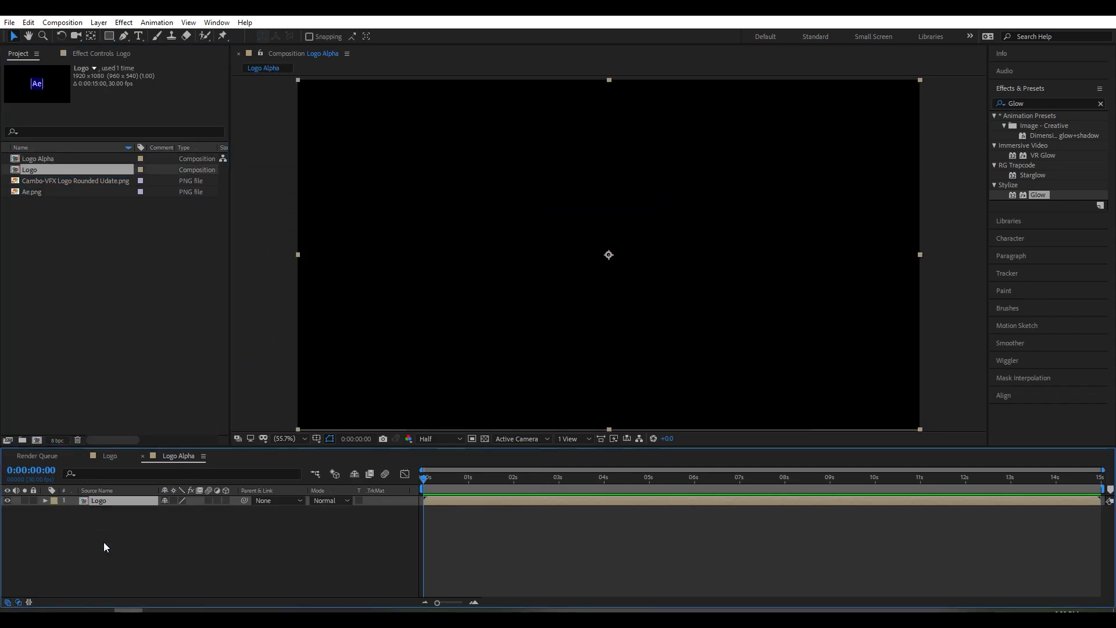
{"action": "left_click_drag", "start_coordinate": [424, 477], "coordinate": [369, 485]}
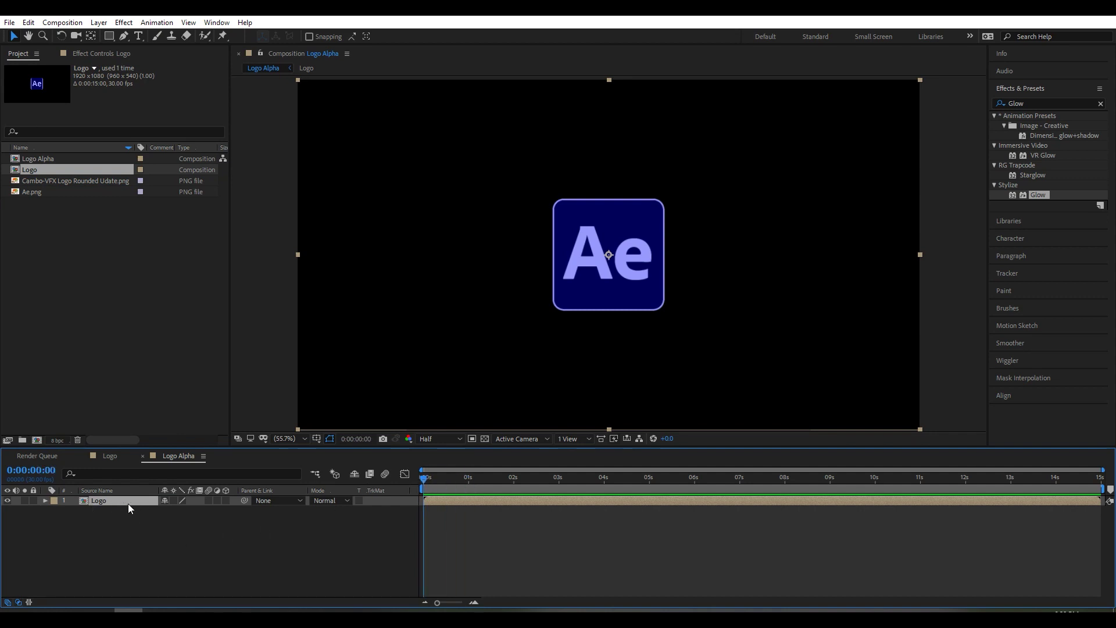
Create a full-frame rectangle on its own shape layer above Logo, with a white fill and the stroke set to None
{"action": "left_click", "coordinate": [142, 510]}
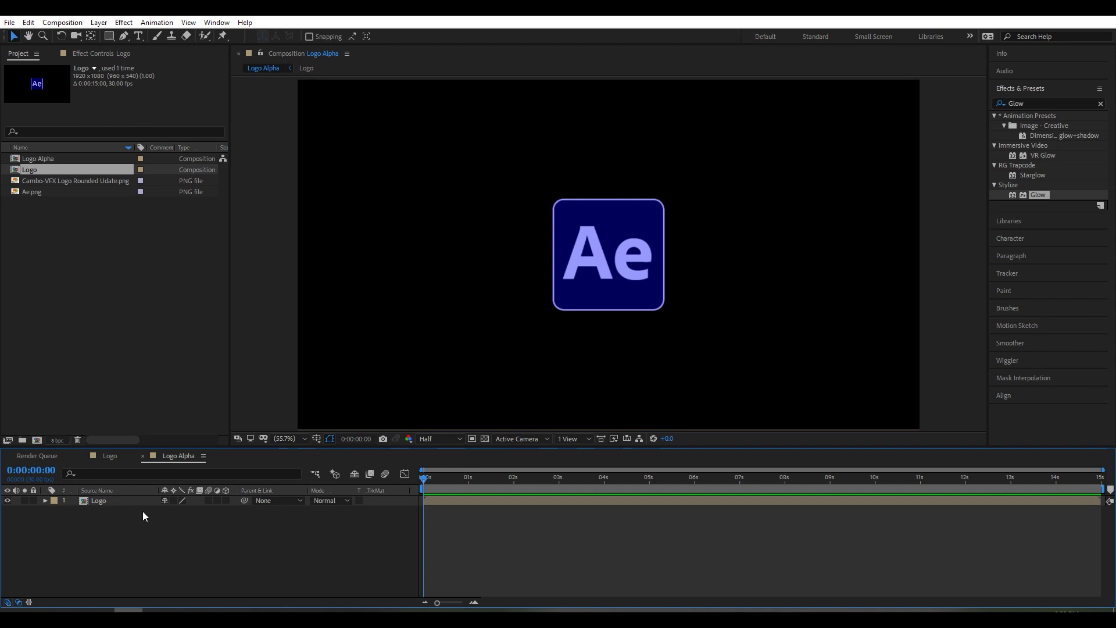
{"action": "left_click", "coordinate": [108, 35]}
{"action": "left_click", "coordinate": [312, 37]}
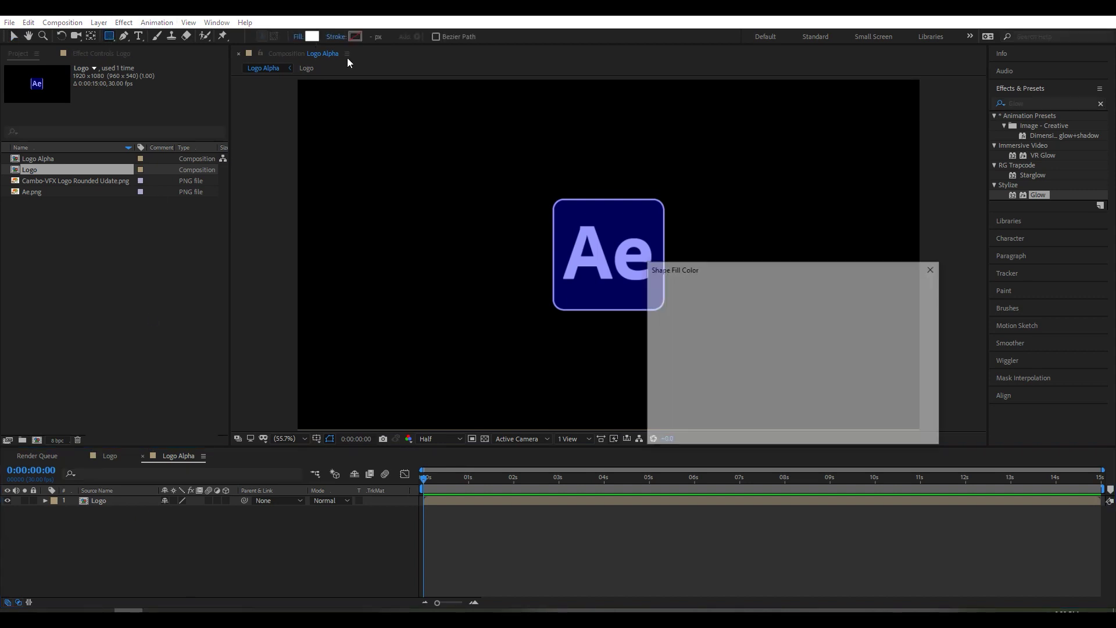
{"action": "left_click", "coordinate": [910, 291]}
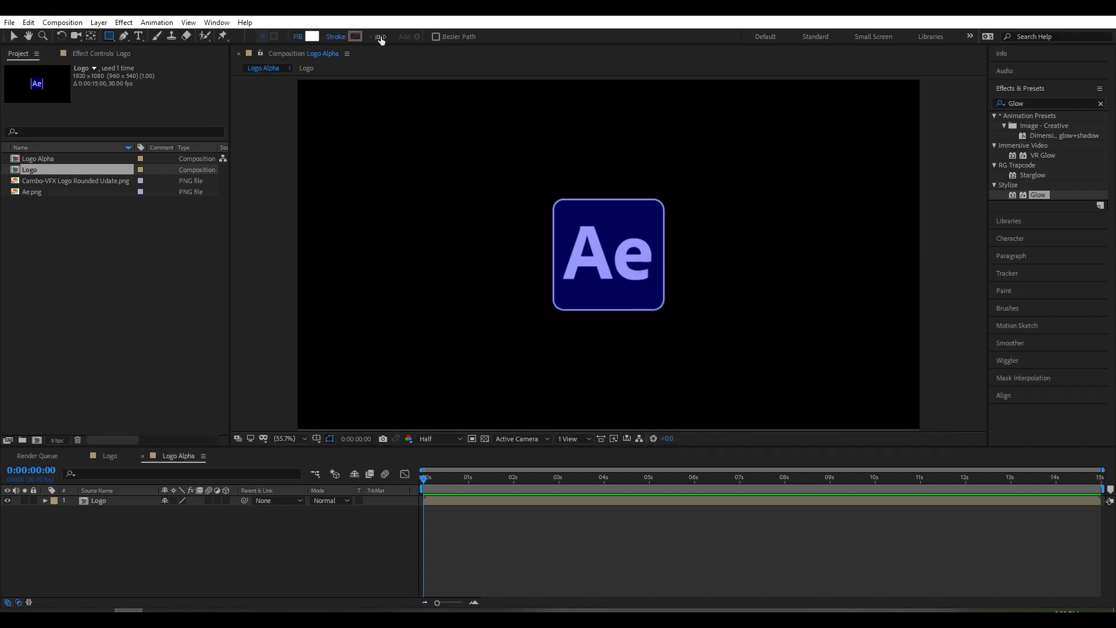
{"action": "left_click", "coordinate": [338, 37]}
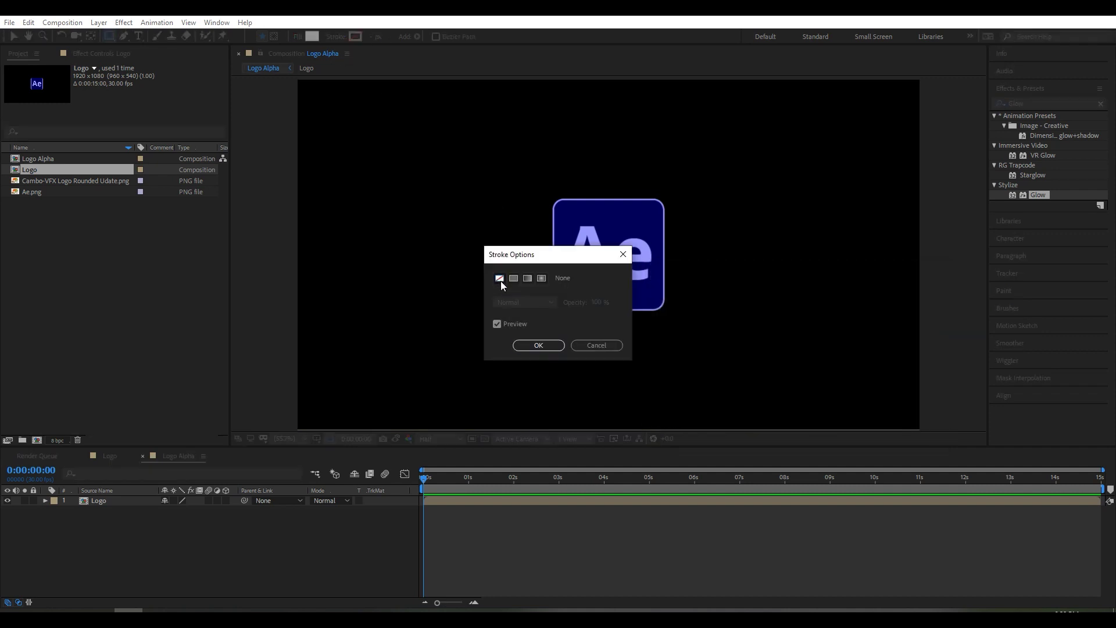
{"action": "left_click", "coordinate": [537, 344]}
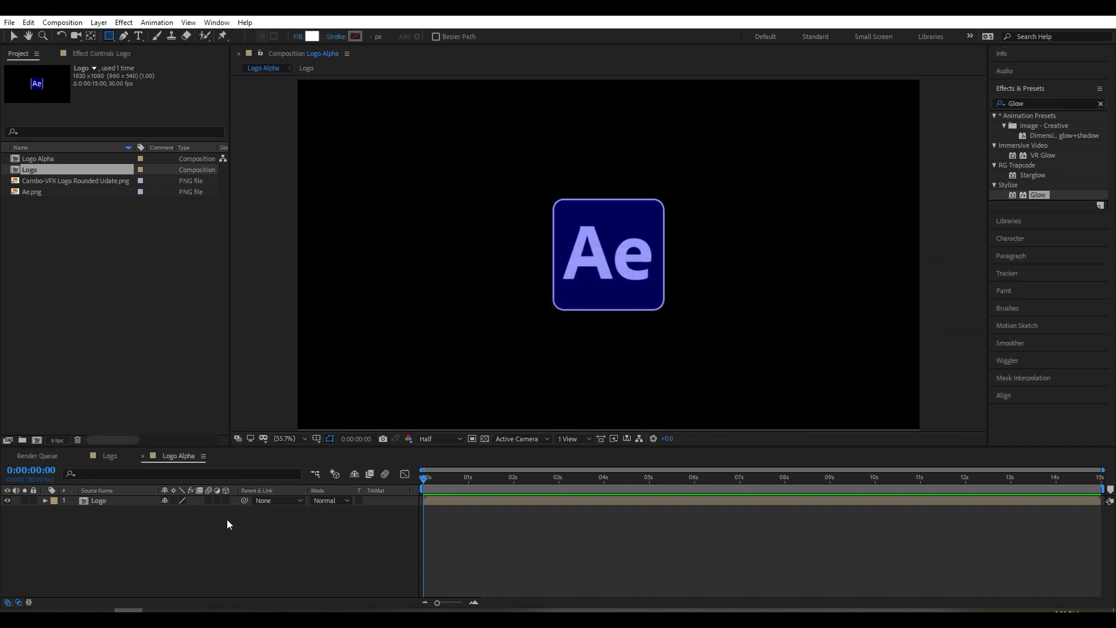
{"action": "double_click", "coordinate": [109, 36]}
Keyframe the white shape layer's position from 960, -214 at 0 seconds to 960, 257 at 5 seconds
{"action": "left_click_drag", "start_coordinate": [424, 479], "coordinate": [391, 487]}
{"action": "key", "text": "p"}
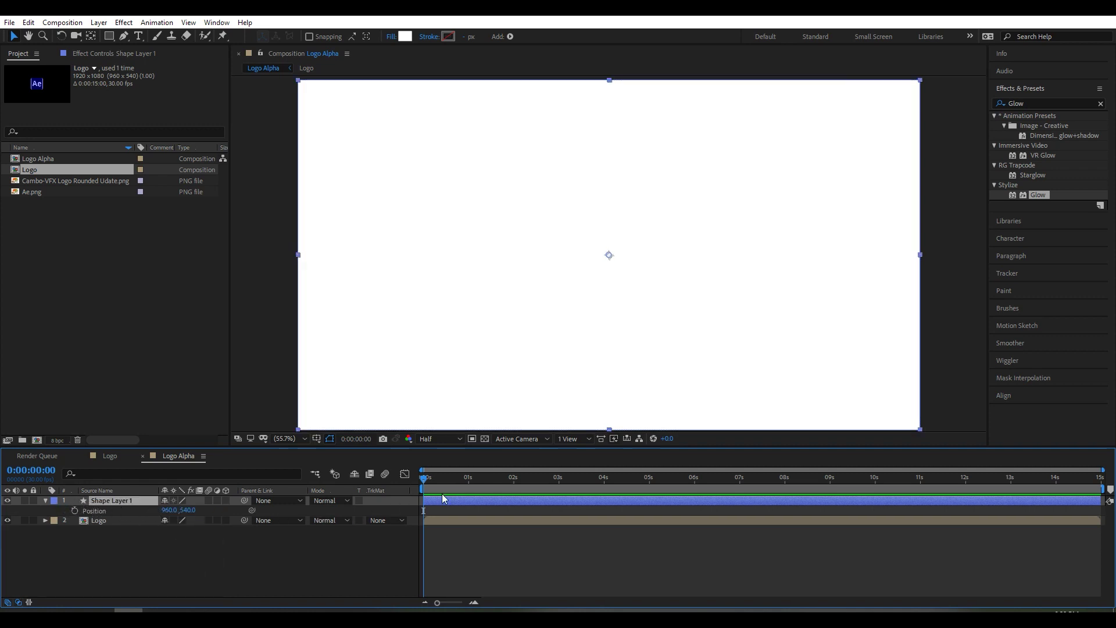
{"action": "left_click_drag", "start_coordinate": [187, 511], "coordinate": [124, 509]}
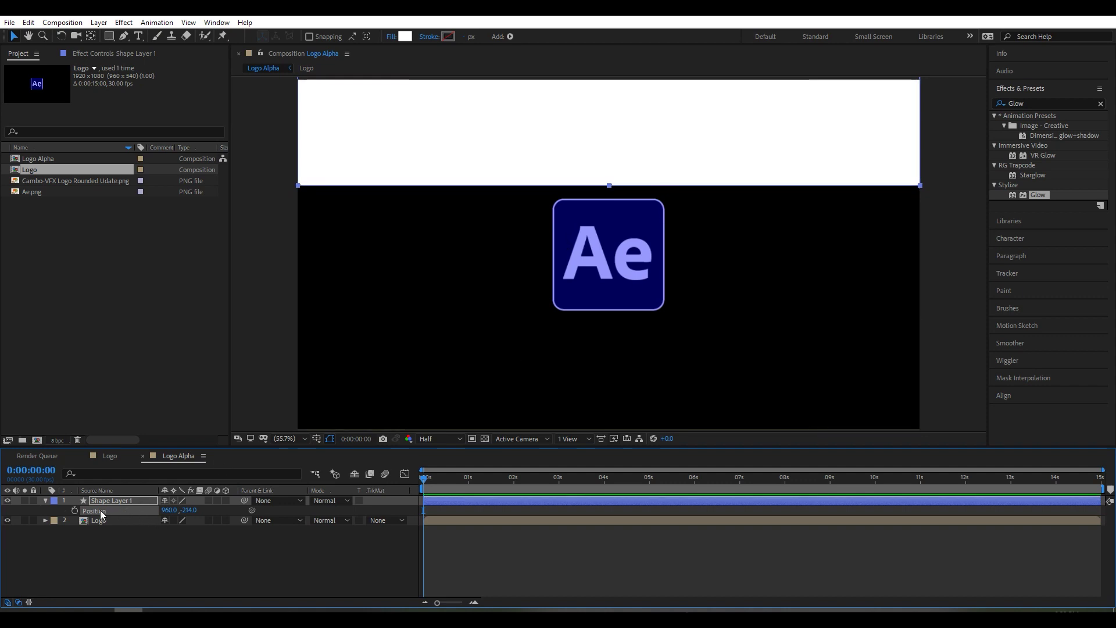
{"action": "left_click", "coordinate": [74, 511]}
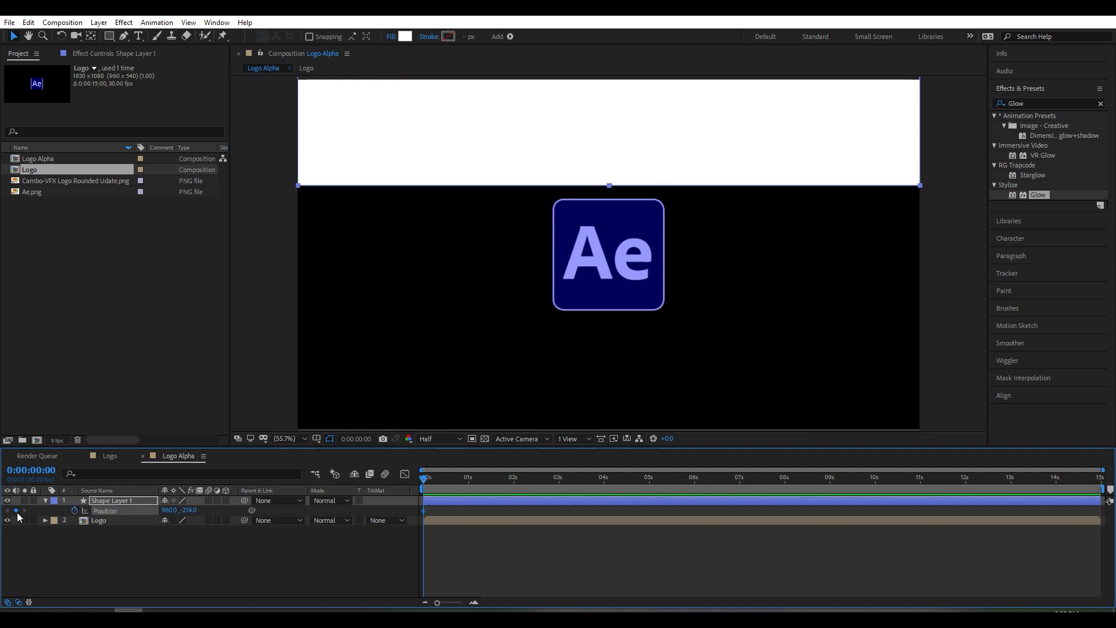
{"action": "left_click_drag", "start_coordinate": [423, 478], "coordinate": [649, 487]}
{"action": "left_click_drag", "start_coordinate": [188, 510], "coordinate": [455, 523]}
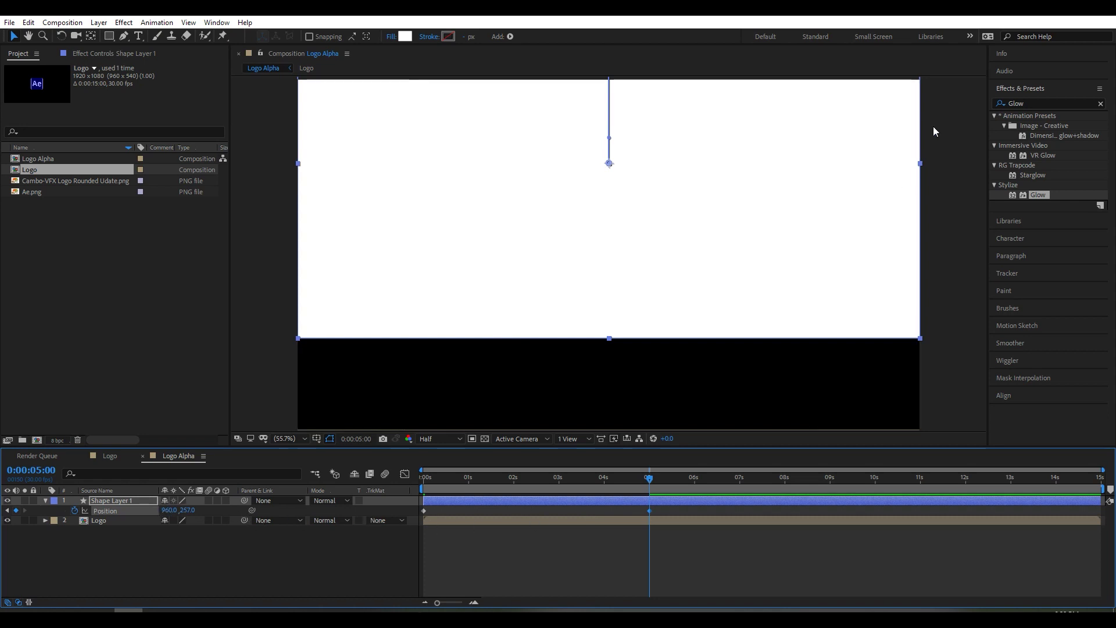
Find the Turbulent Displace effect and apply it to the white shape layer
{"action": "left_click", "coordinate": [1043, 102]}
{"action": "key", "text": "ctrl+a"}
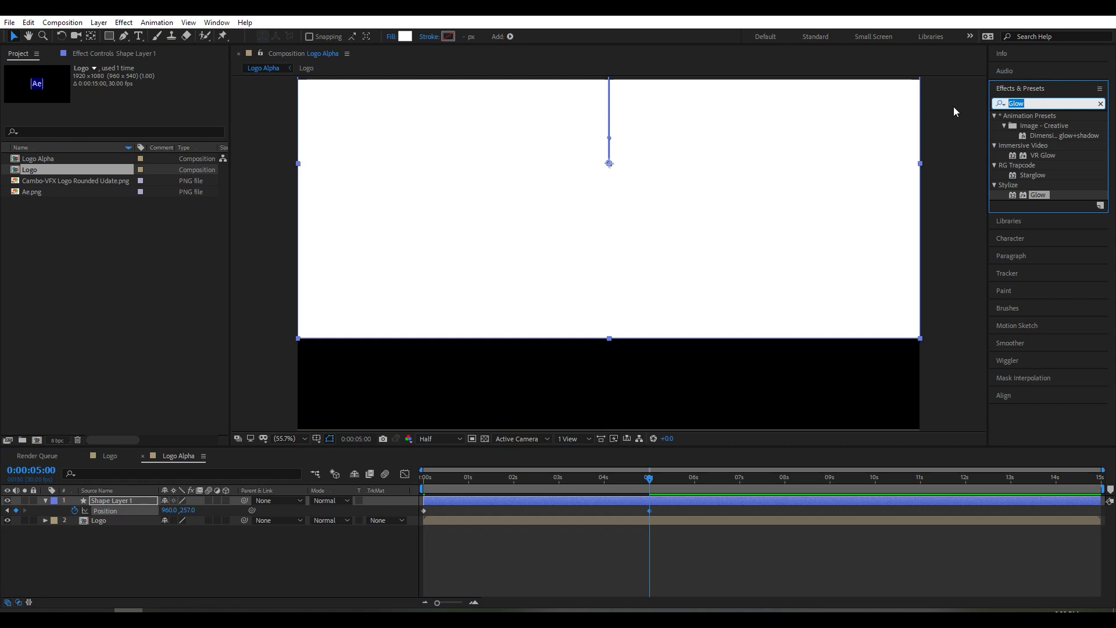
{"action": "type", "text": "Tur"}
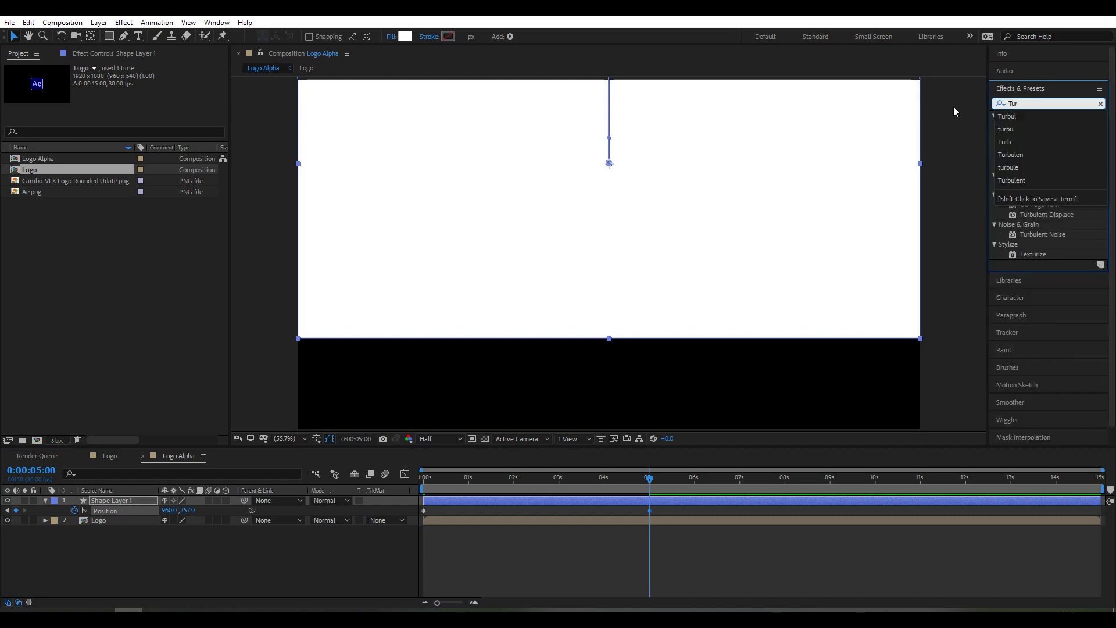
{"action": "type", "text": "bu"}
{"action": "left_click", "coordinate": [1049, 127]}
{"action": "left_click_drag", "start_coordinate": [1050, 126], "coordinate": [115, 503]}
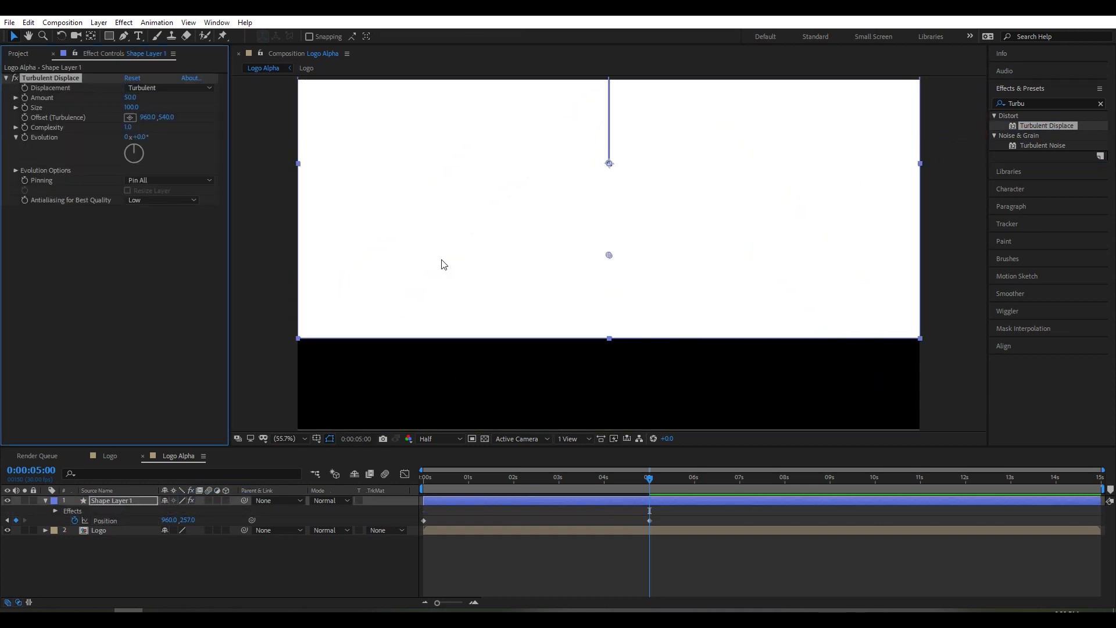
Set the Turbulent Displace size to 80 and complexity to 10, and collapse the shape layer's properties
{"action": "left_click_drag", "start_coordinate": [649, 477], "coordinate": [507, 491]}
{"action": "left_click", "coordinate": [131, 108]}
{"action": "type", "text": "80"}
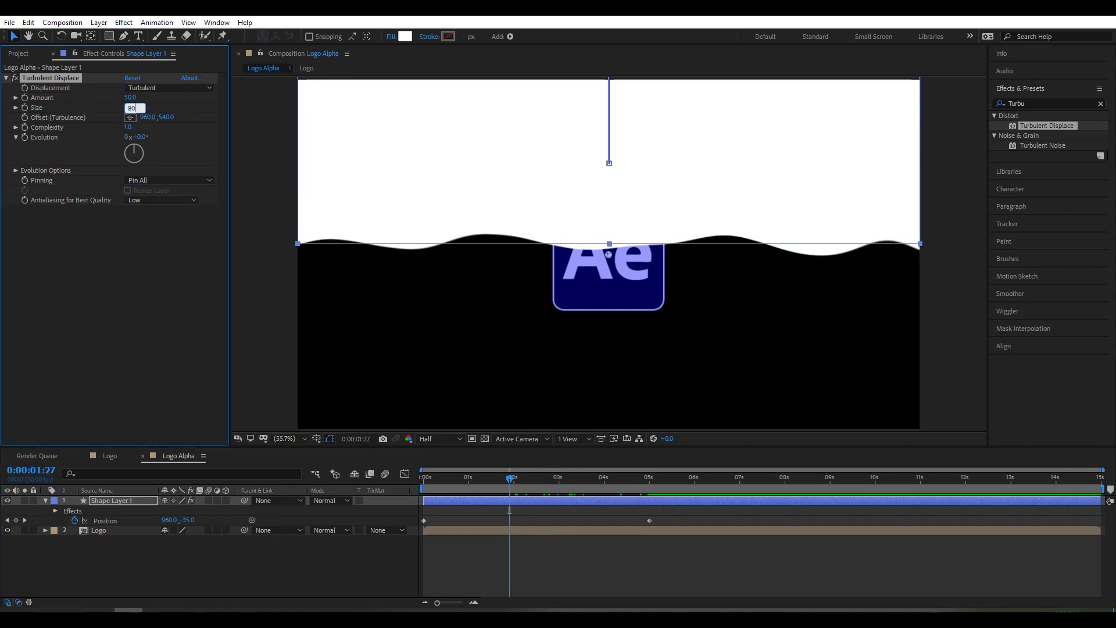
{"action": "left_click", "coordinate": [127, 127]}
{"action": "type", "text": "10"}
{"action": "key", "text": "Return"}
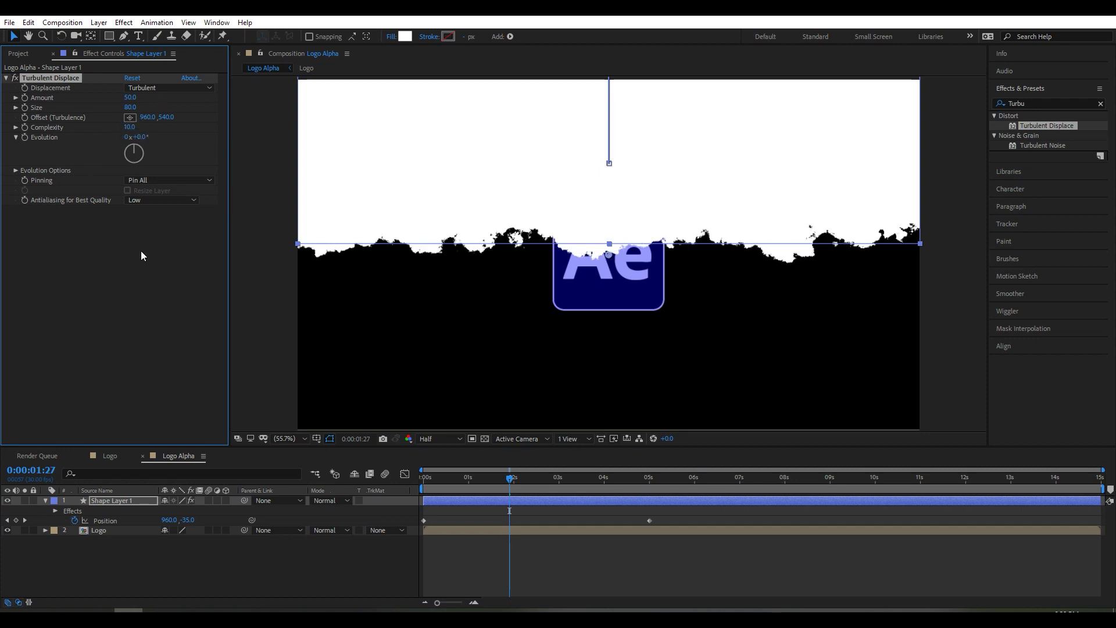
{"action": "left_click", "coordinate": [109, 500]}
{"action": "key", "text": "u"}
{"action": "left_click", "coordinate": [376, 509]}
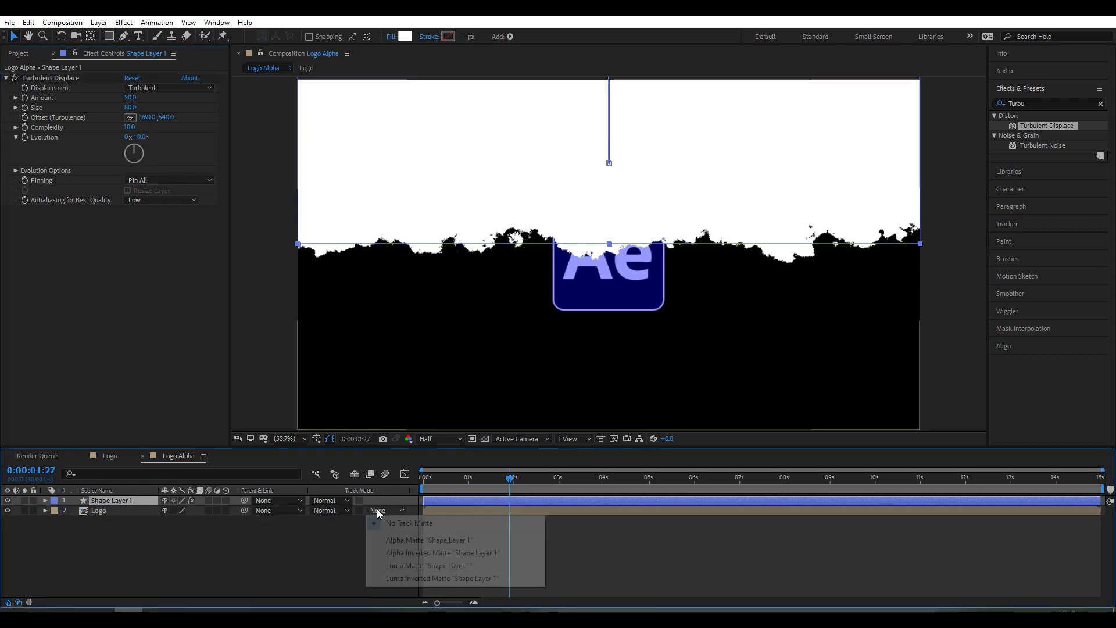
{"action": "left_click", "coordinate": [105, 585]}
{"action": "left_click", "coordinate": [19, 602]}
{"action": "left_click", "coordinate": [18, 603]}
{"action": "left_click", "coordinate": [18, 602]}
{"action": "left_click", "coordinate": [19, 603]}
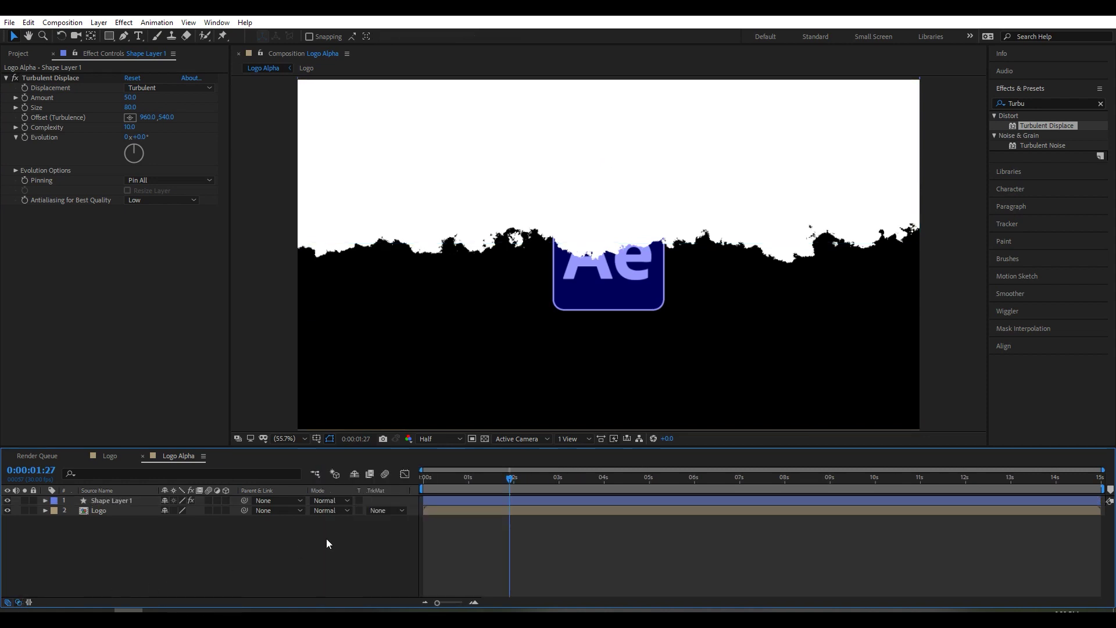
Set the Logo layer's track matte to Alpha Matte "Shape Layer 1" and scrub through the reveal
{"action": "left_click", "coordinate": [368, 510]}
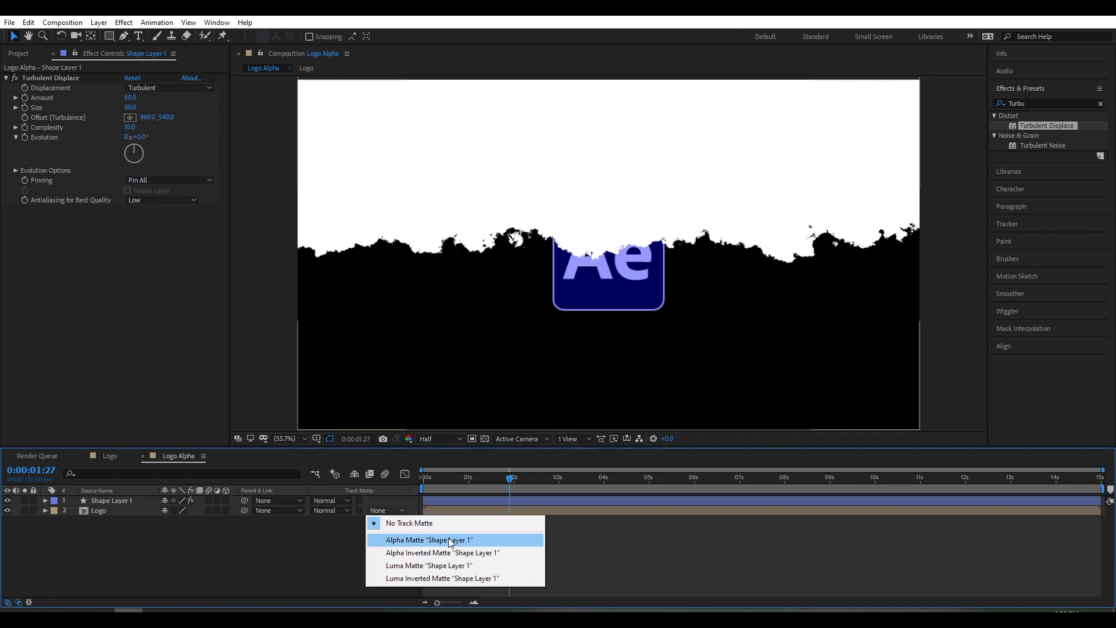
{"action": "left_click", "coordinate": [410, 539]}
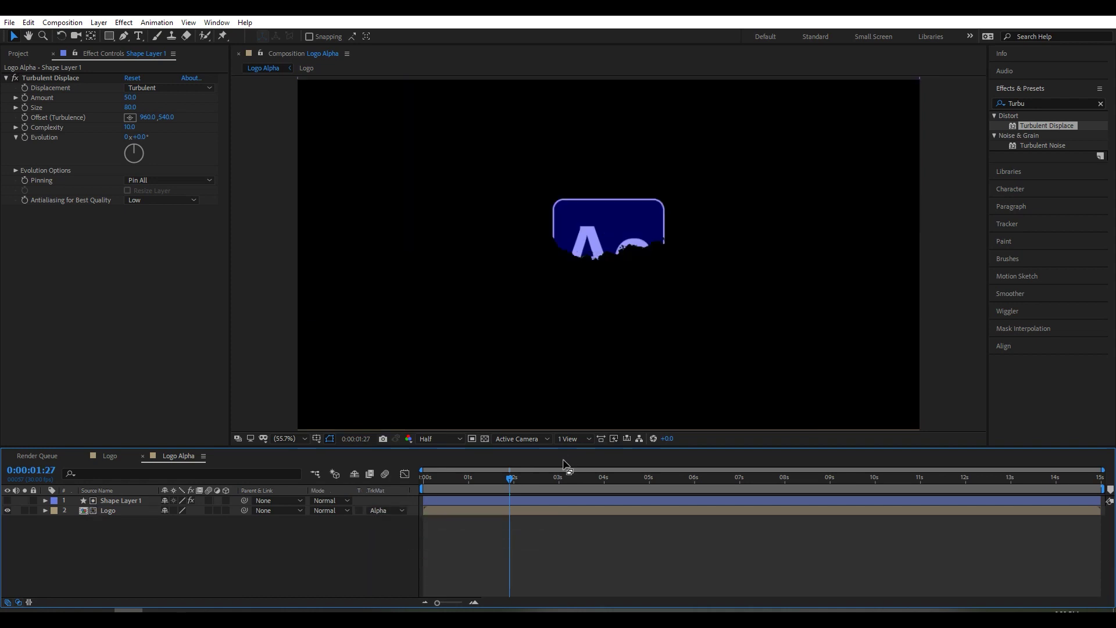
{"action": "left_click_drag", "start_coordinate": [499, 480], "coordinate": [449, 504]}
Pre-compose the shape layer as Shape, moving all attributes into the new composition
{"action": "left_click", "coordinate": [111, 501]}
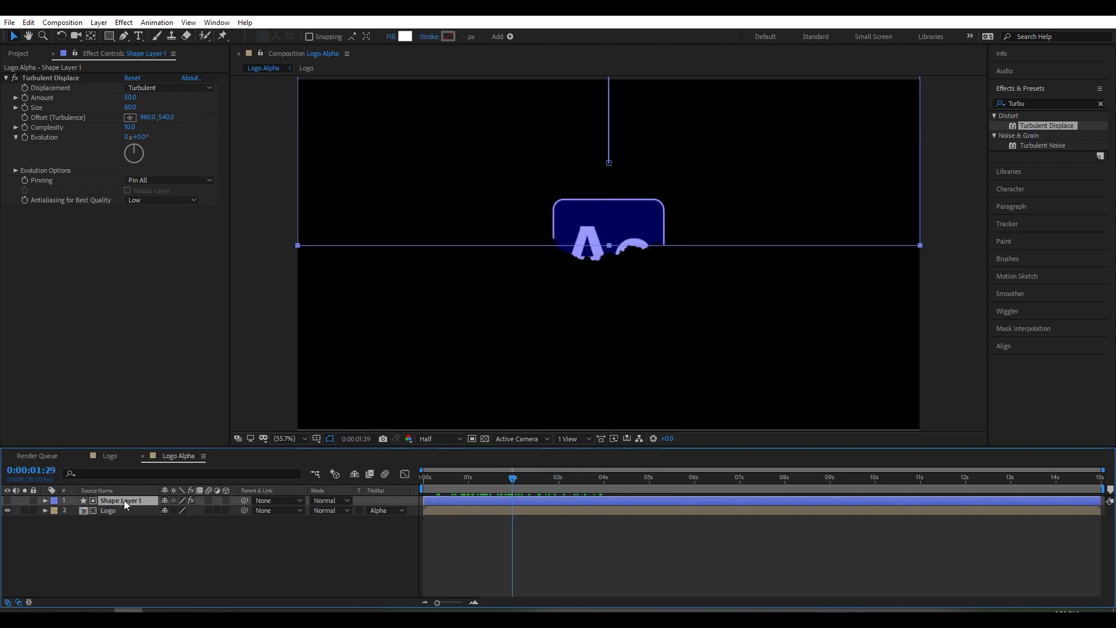
{"action": "right_click", "coordinate": [124, 500]}
{"action": "left_click", "coordinate": [161, 450]}
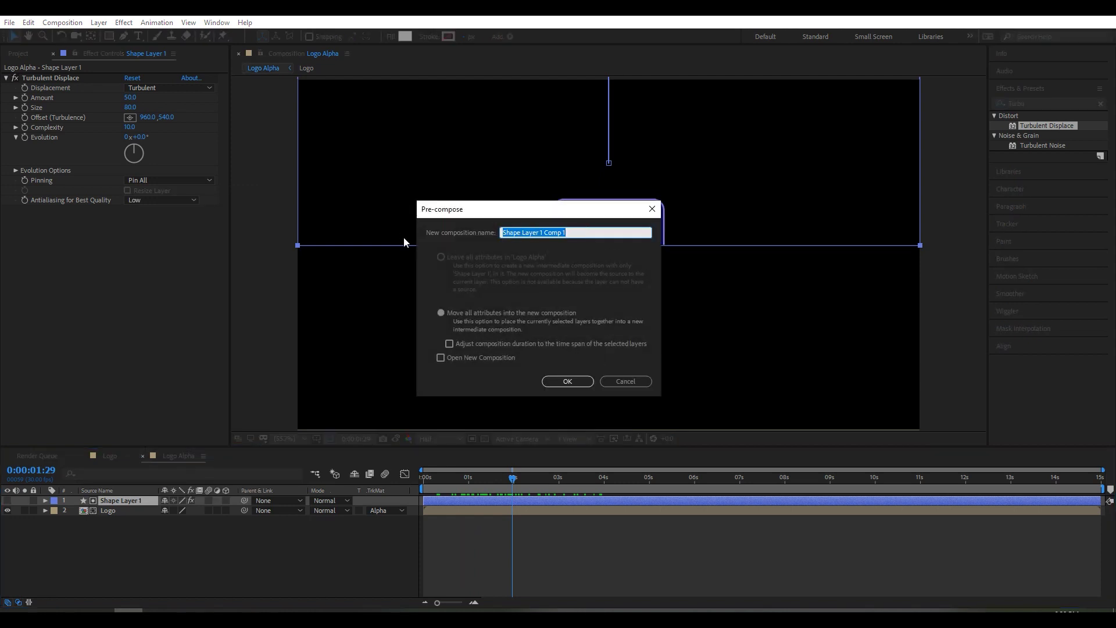
{"action": "type", "text": "Shape"}
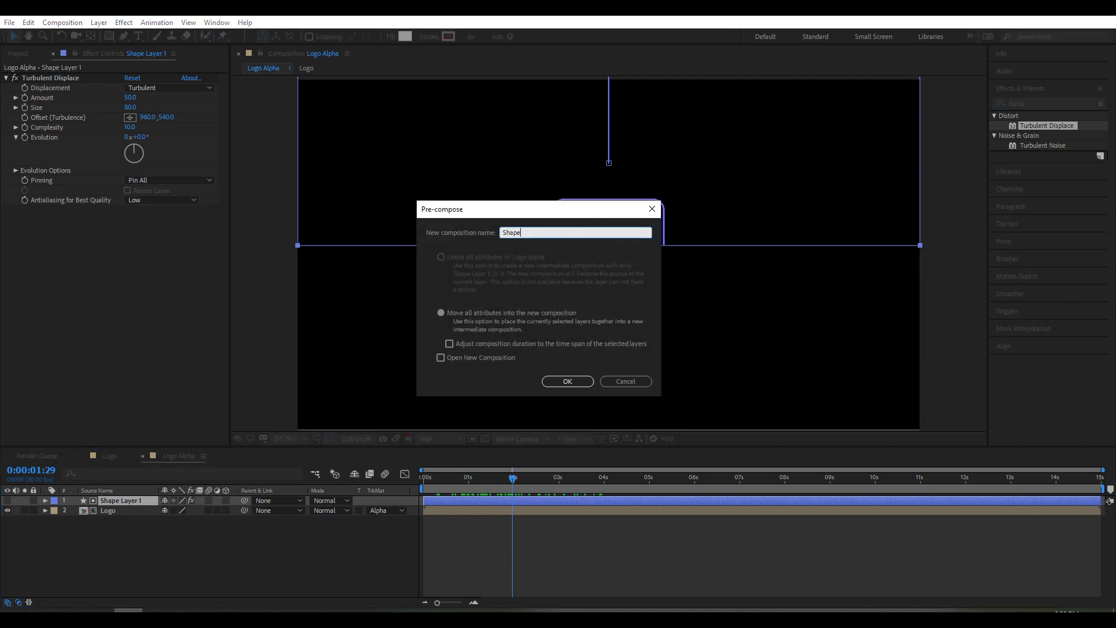
{"action": "left_click", "coordinate": [439, 313]}
{"action": "left_click", "coordinate": [562, 378]}
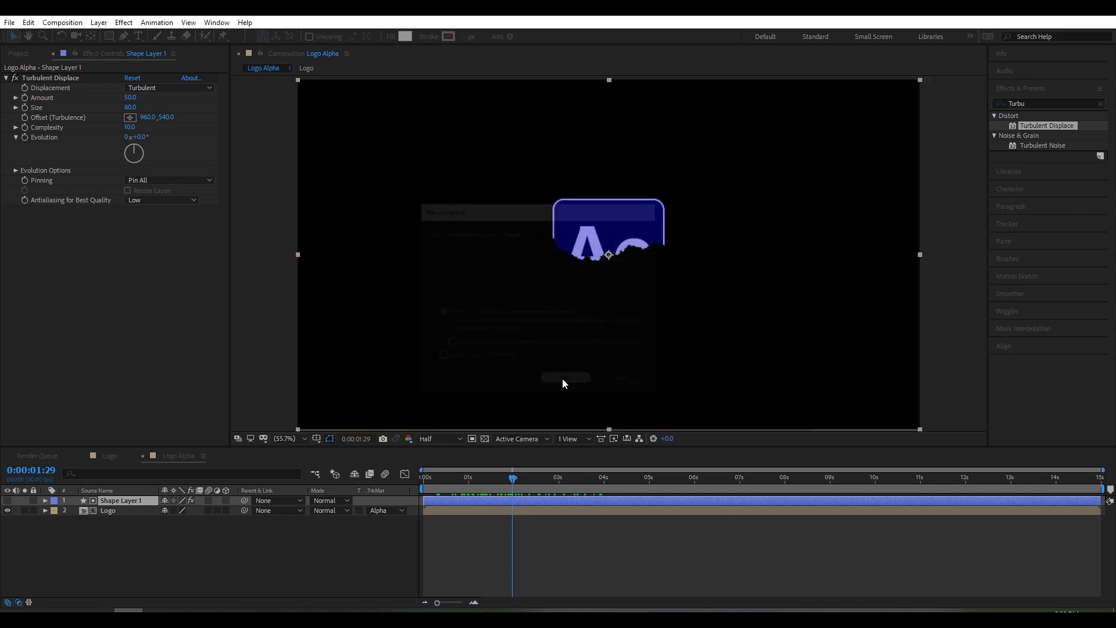
{"action": "left_click_drag", "start_coordinate": [517, 482], "coordinate": [494, 479]}
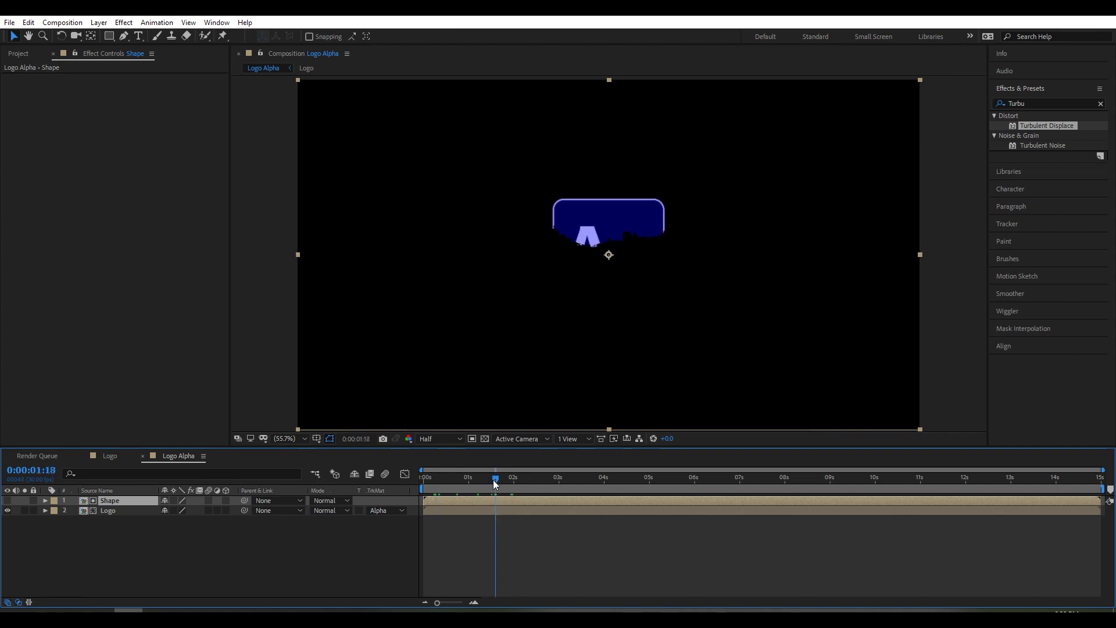
Create a new 1920 x 1080 composition named Logo Inverted, 15 seconds long at 30 fps
{"action": "left_click", "coordinate": [23, 51]}
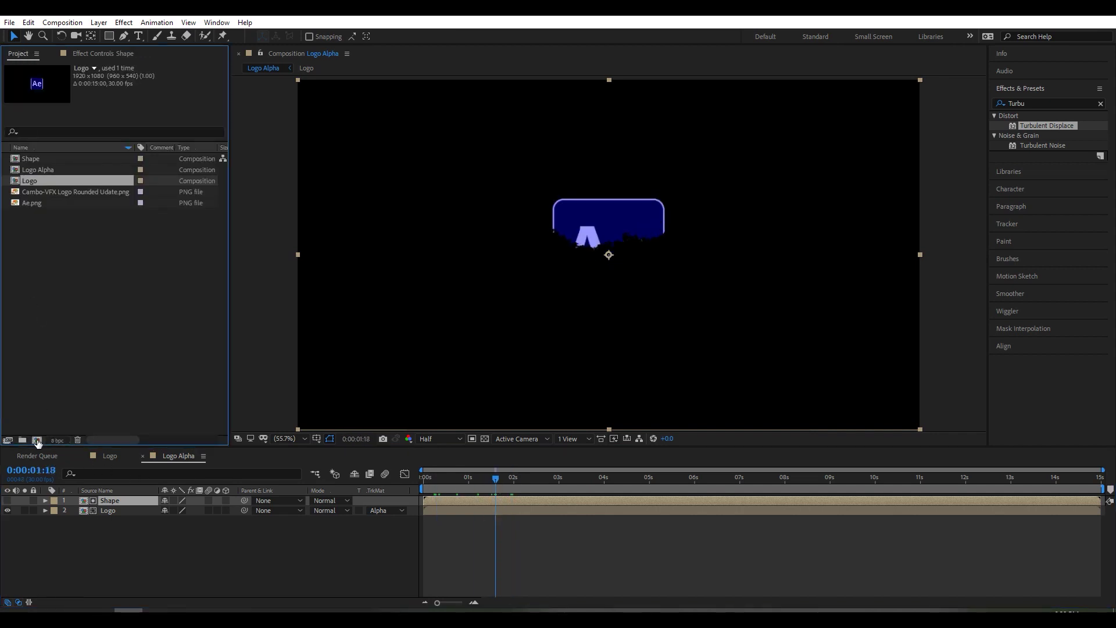
{"action": "left_click", "coordinate": [37, 439]}
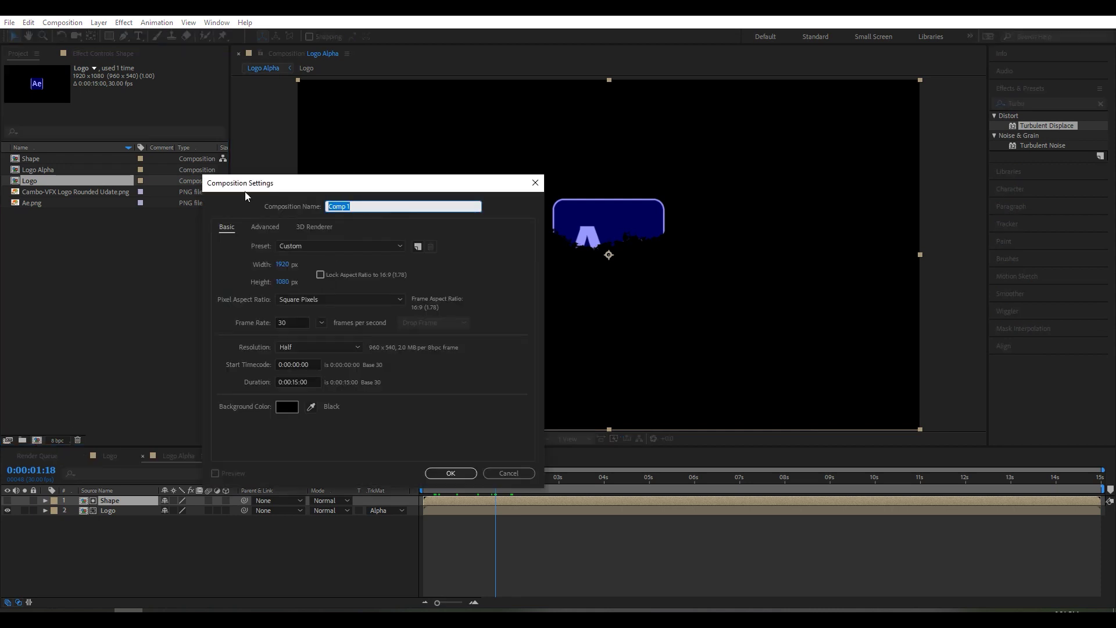
{"action": "type", "text": "Logo Inverted"}
{"action": "left_click", "coordinate": [450, 473]}
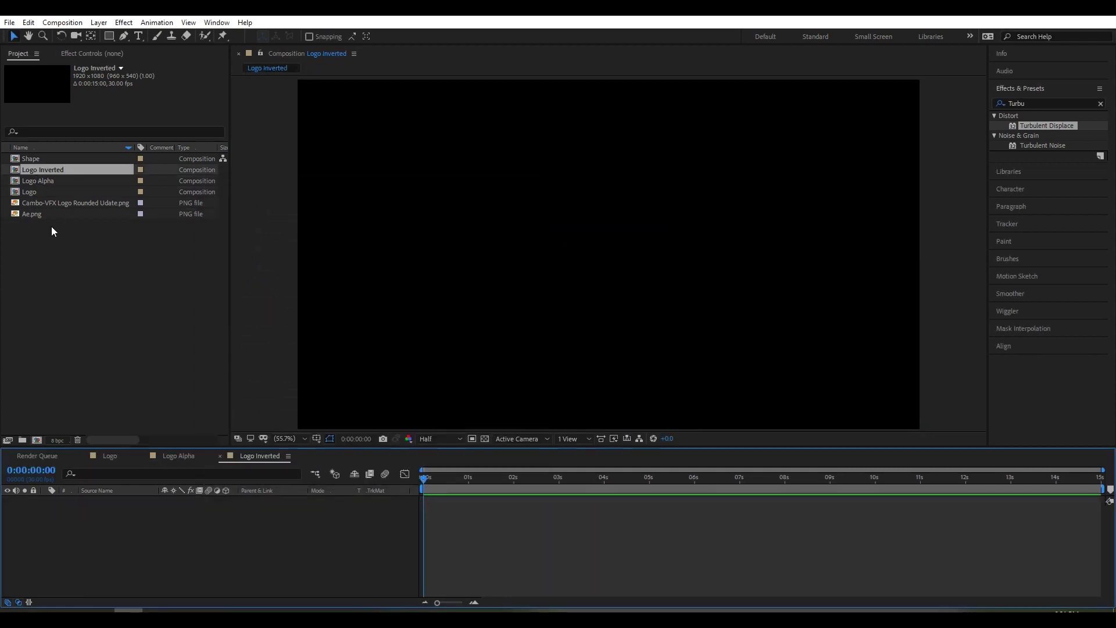
Add the Logo composition to Logo Inverted and place the Shape composition above it
{"action": "left_click_drag", "start_coordinate": [36, 191], "coordinate": [103, 528]}
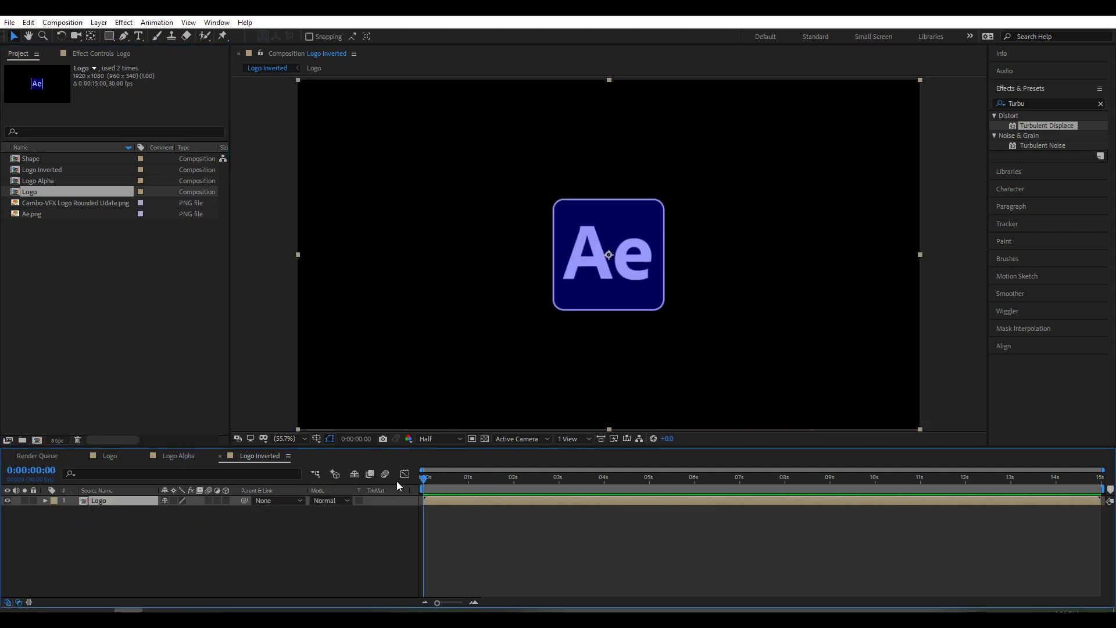
{"action": "left_click_drag", "start_coordinate": [36, 159], "coordinate": [72, 497]}
{"action": "left_click_drag", "start_coordinate": [422, 479], "coordinate": [463, 480]}
Set the Logo layer's track matte to Alpha Inverted Matte "Shape" and scrub through the result
{"action": "left_click", "coordinate": [378, 510]}
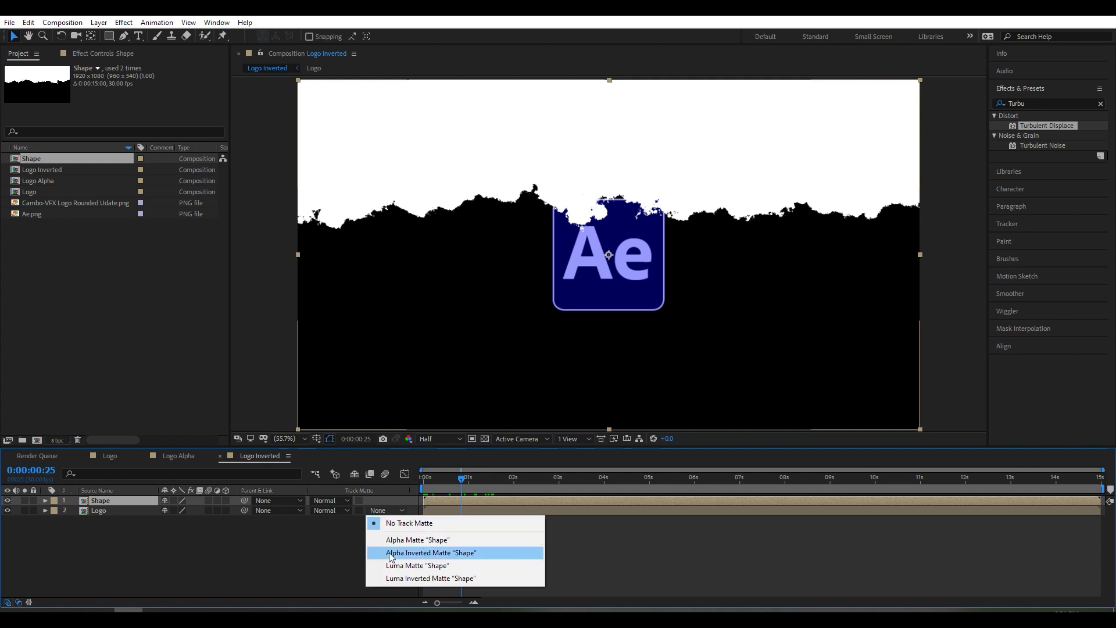
{"action": "left_click", "coordinate": [411, 553]}
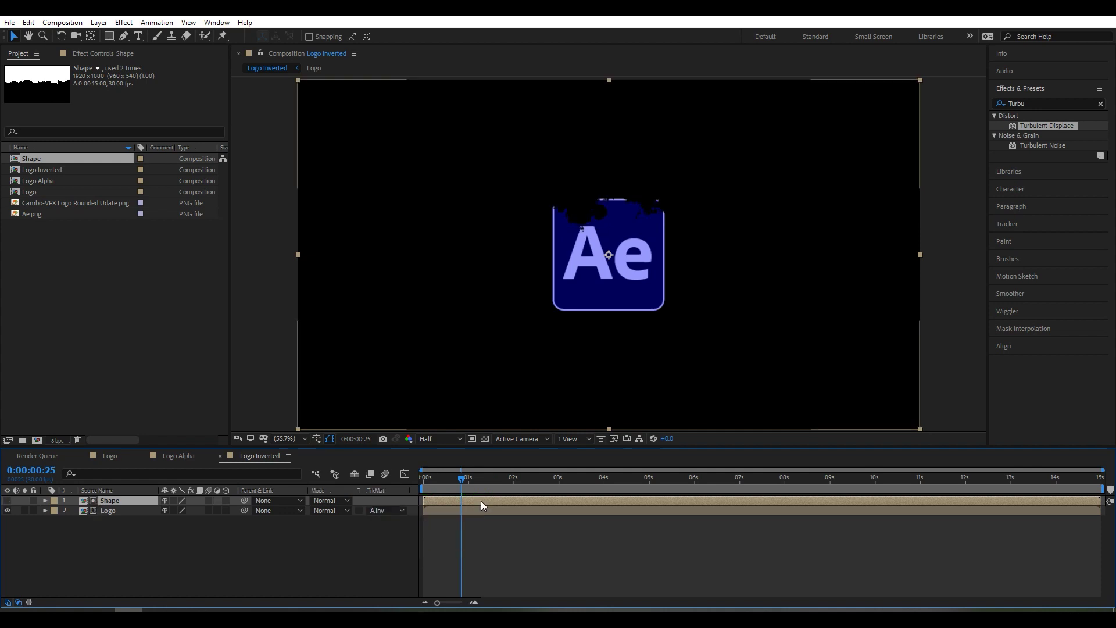
{"action": "left_click_drag", "start_coordinate": [461, 480], "coordinate": [535, 489]}
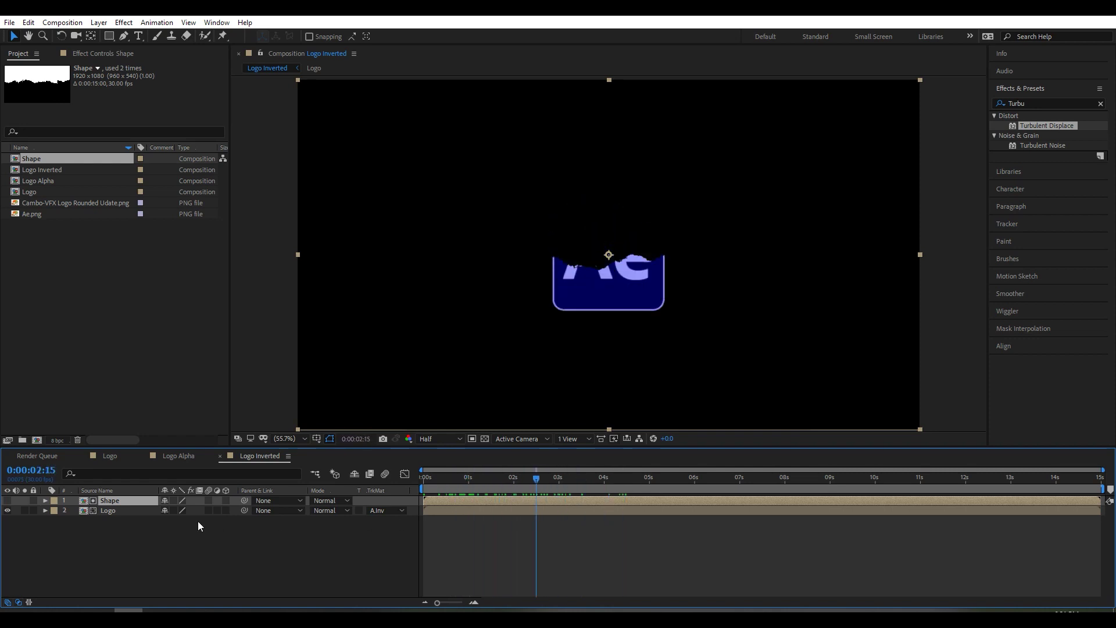
Create a new 1920 x 1080 composition named Logo Sripe, 15 seconds long at 30 fps
{"action": "left_click", "coordinate": [37, 440]}
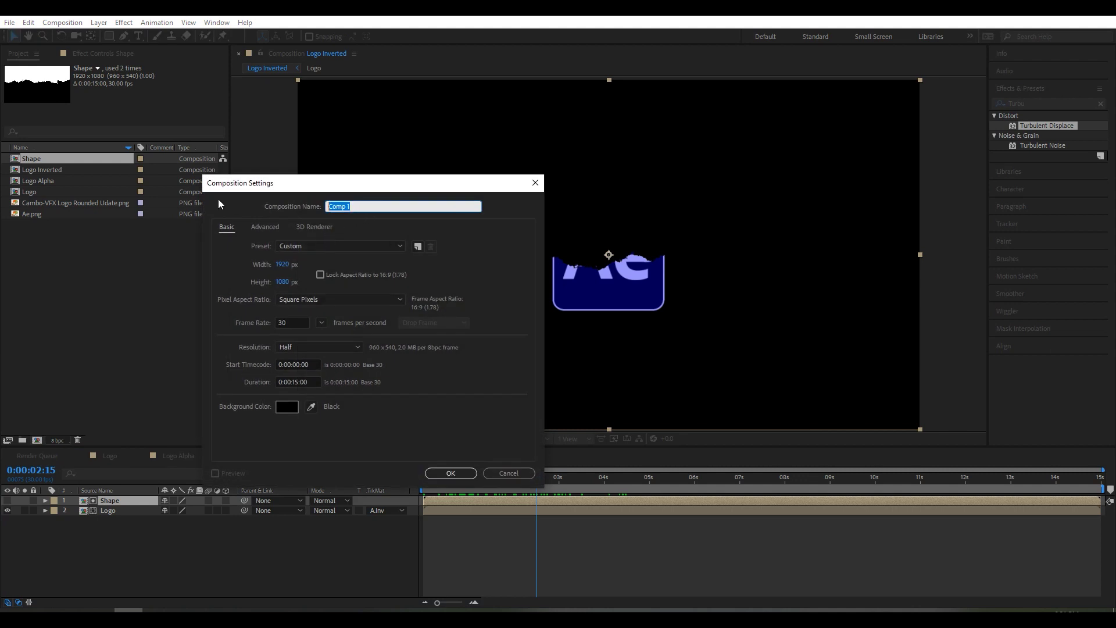
{"action": "type", "text": "Logo Sripe"}
{"action": "left_click", "coordinate": [294, 323]}
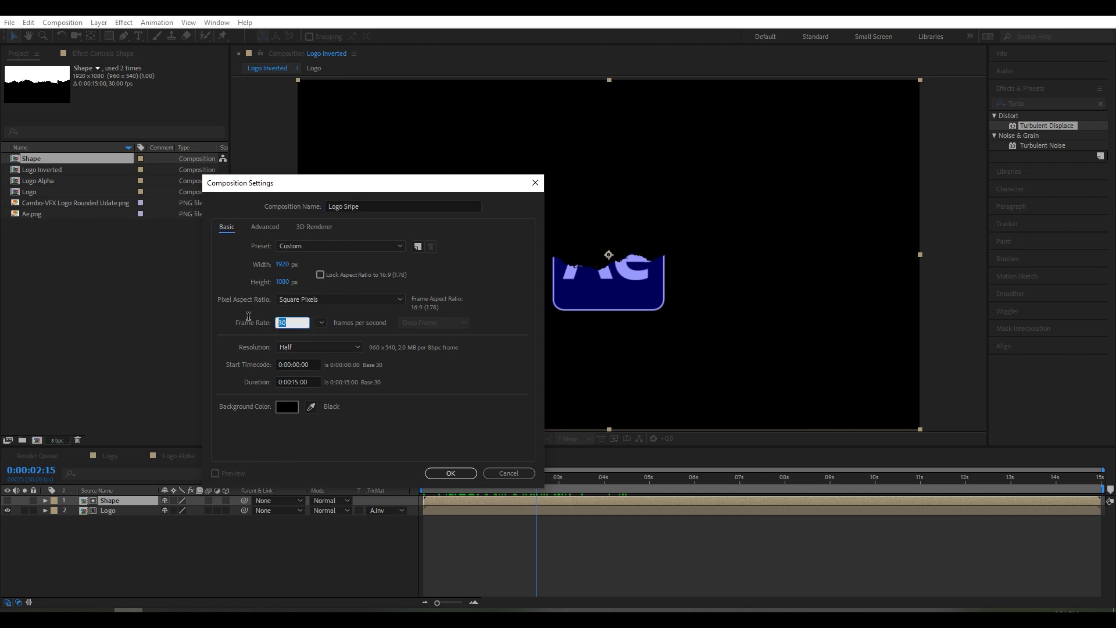
{"action": "left_click", "coordinate": [450, 473]}
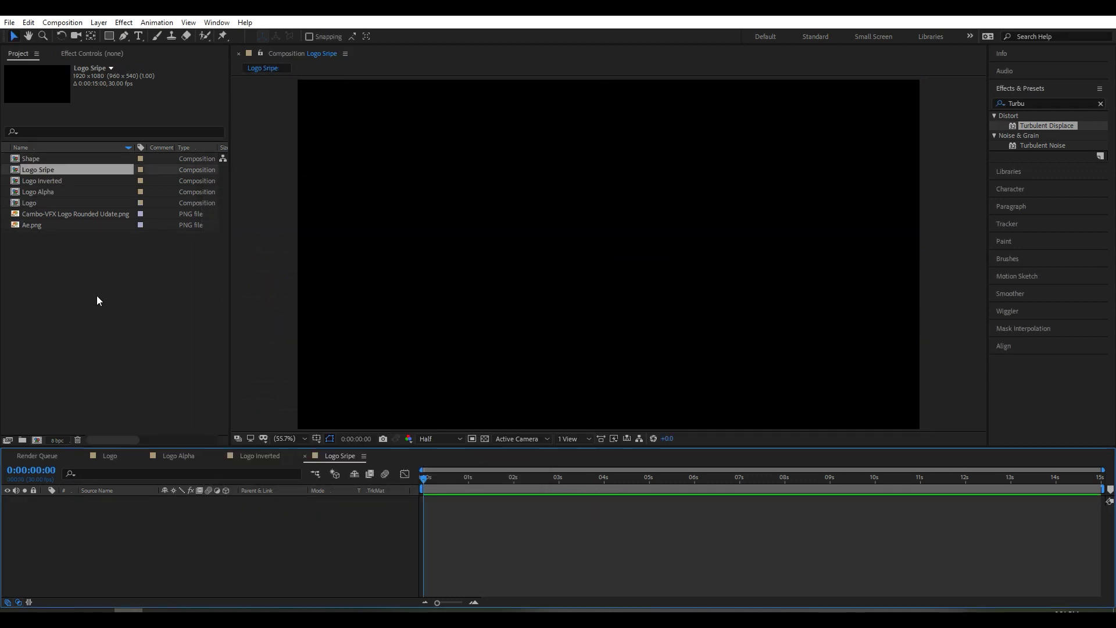
Add the Logo Alpha composition to Logo Sripe and duplicate the layer
{"action": "left_click", "coordinate": [44, 191]}
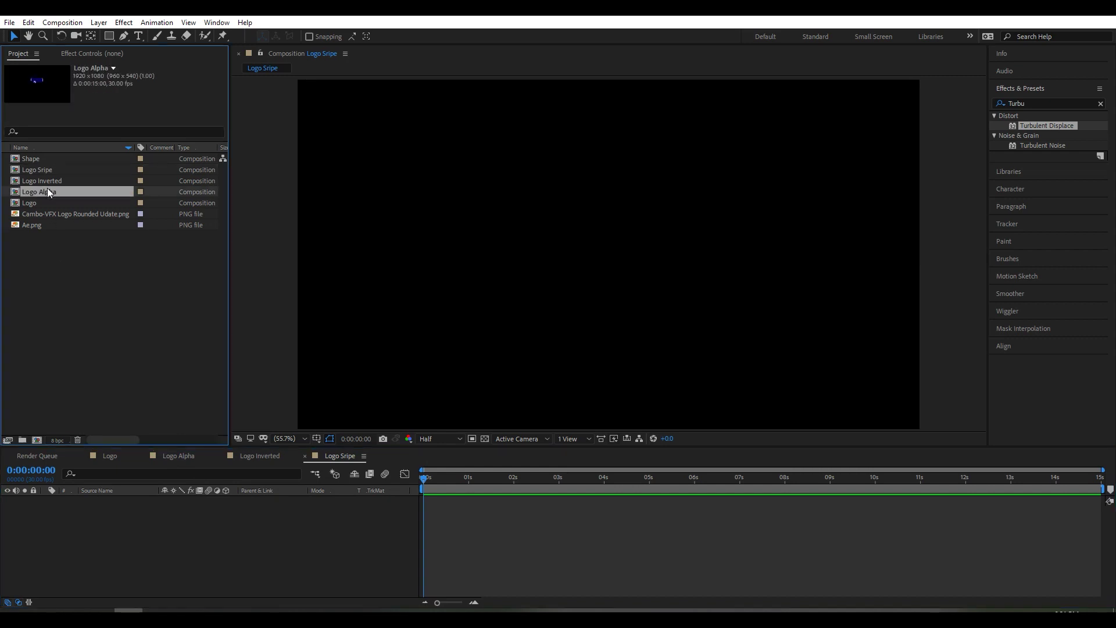
{"action": "left_click_drag", "start_coordinate": [47, 190], "coordinate": [72, 534]}
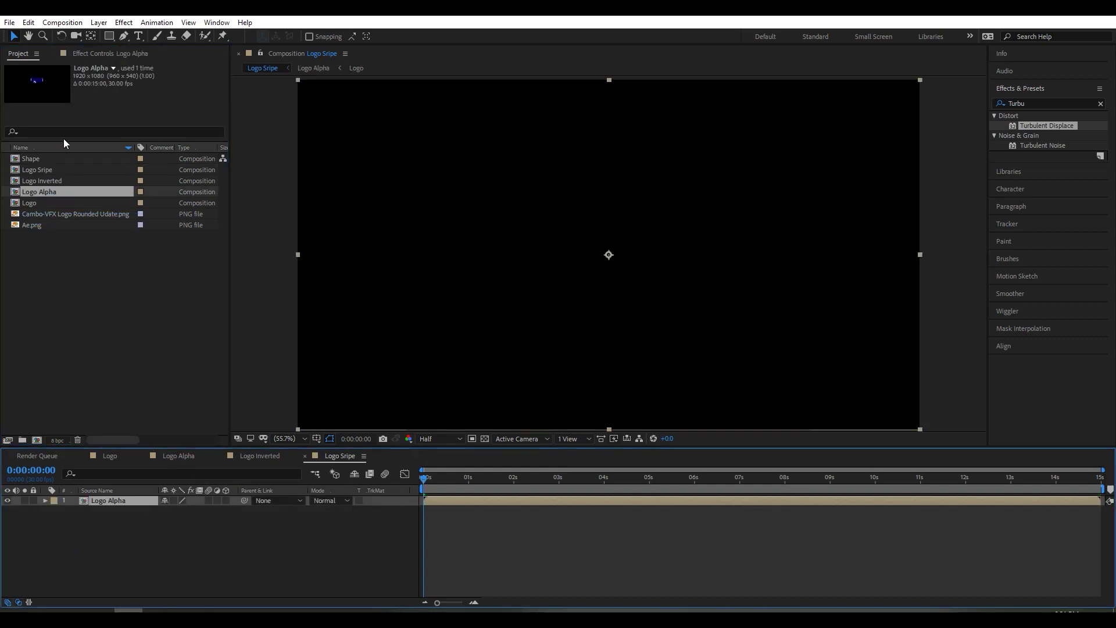
{"action": "left_click", "coordinate": [28, 22]}
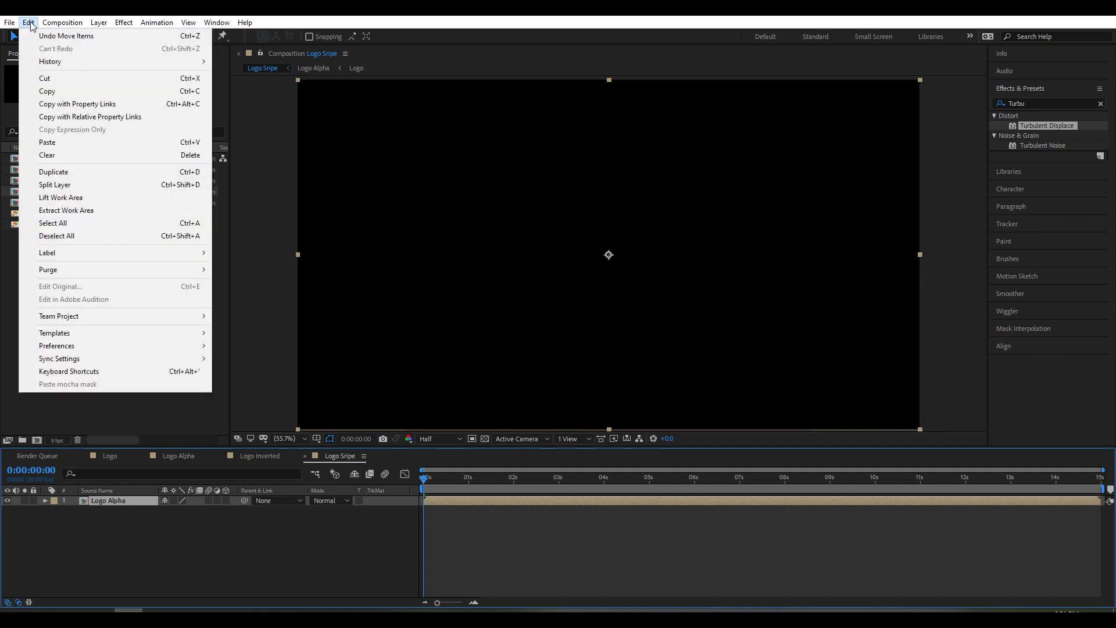
{"action": "left_click", "coordinate": [54, 172]}
{"action": "left_click", "coordinate": [127, 516]}
{"action": "left_click", "coordinate": [123, 500]}
{"action": "left_click", "coordinate": [123, 508]}
Shift the lower Logo Alpha layer a few frames earlier in time, scrubbing to compare frames
{"action": "left_click_drag", "start_coordinate": [425, 478], "coordinate": [528, 487]}
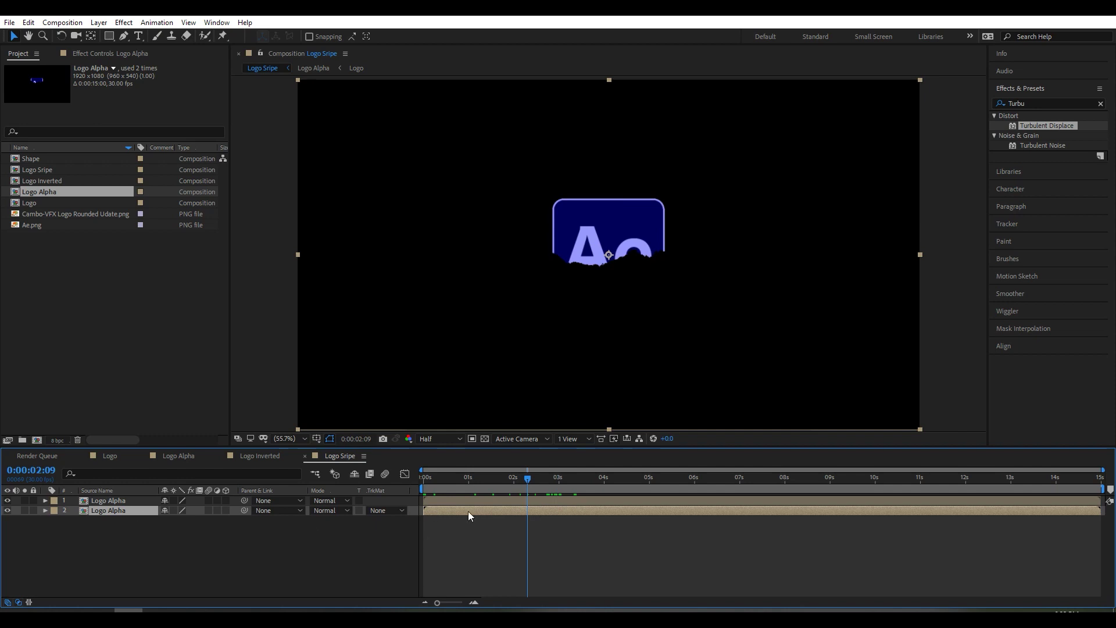
{"action": "left_click_drag", "start_coordinate": [469, 511], "coordinate": [461, 511]}
{"action": "left_click_drag", "start_coordinate": [513, 481], "coordinate": [484, 487]}
{"action": "left_click", "coordinate": [550, 490]}
Set the lower layer's track matte to Alpha Inverted Matte "Logo Alpha" and inspect the remaining edge up close
{"action": "left_click", "coordinate": [381, 511]}
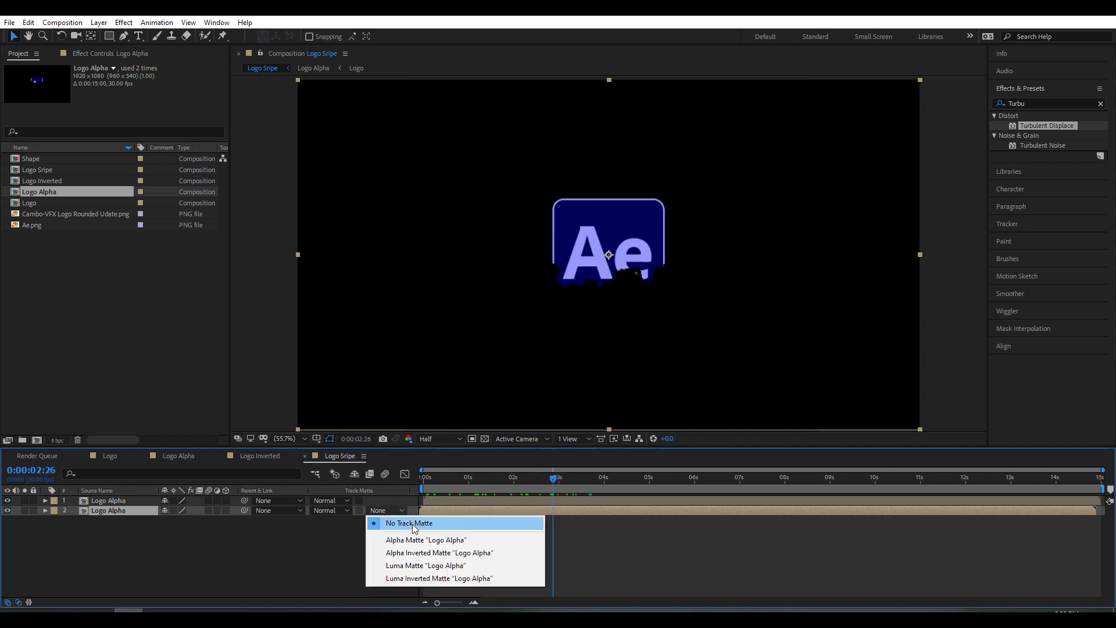
{"action": "left_click", "coordinate": [432, 554]}
{"action": "left_click_drag", "start_coordinate": [544, 478], "coordinate": [492, 491]}
{"action": "scroll", "coordinate": [636, 267], "scroll_direction": "up", "scroll_amount": 5}
{"action": "scroll", "coordinate": [610, 252], "scroll_direction": "down", "scroll_amount": 5}
{"action": "scroll", "coordinate": [604, 229], "scroll_direction": "up", "scroll_amount": 3}
{"action": "left_click_drag", "start_coordinate": [583, 207], "coordinate": [531, 324]}
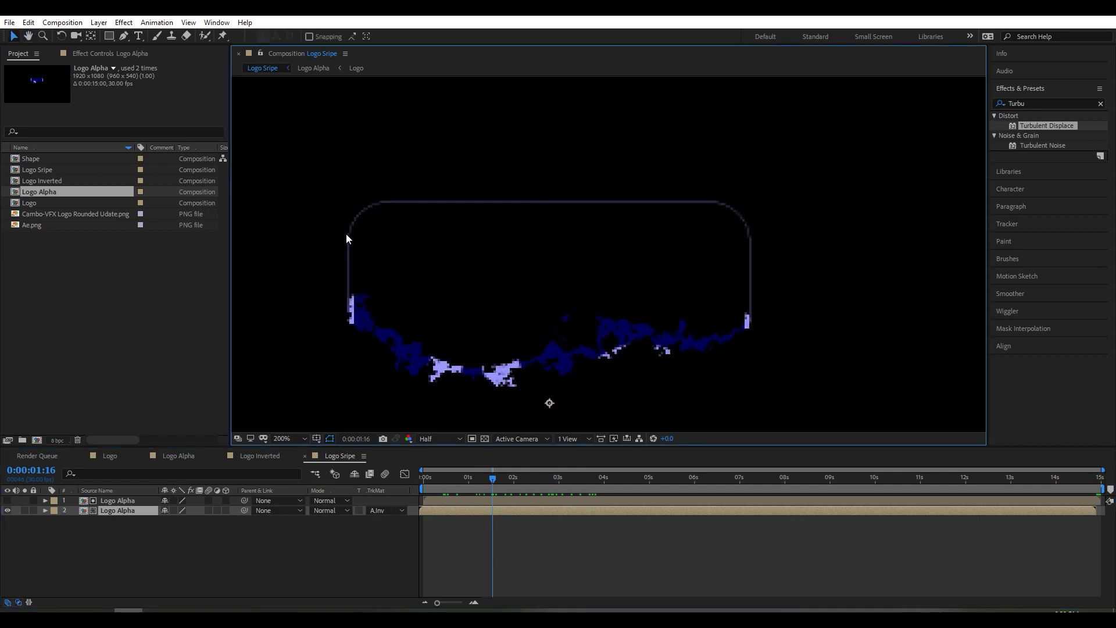
Search the effects for "mini" and apply Minimax to the lower Logo Alpha layer
{"action": "left_click", "coordinate": [1056, 103]}
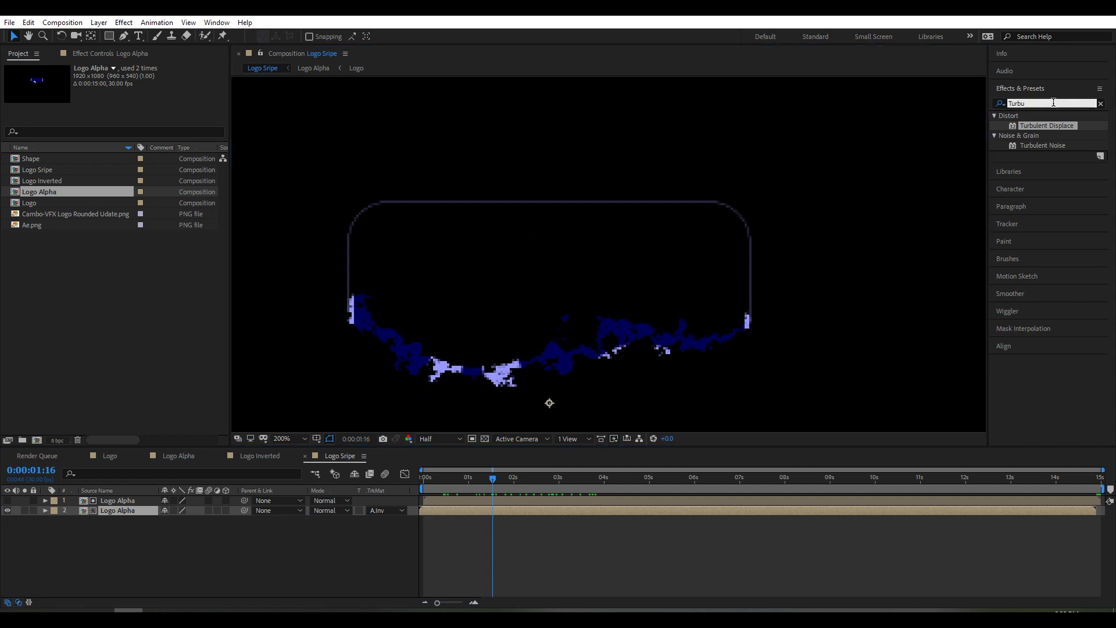
{"action": "double_click", "coordinate": [1056, 102]}
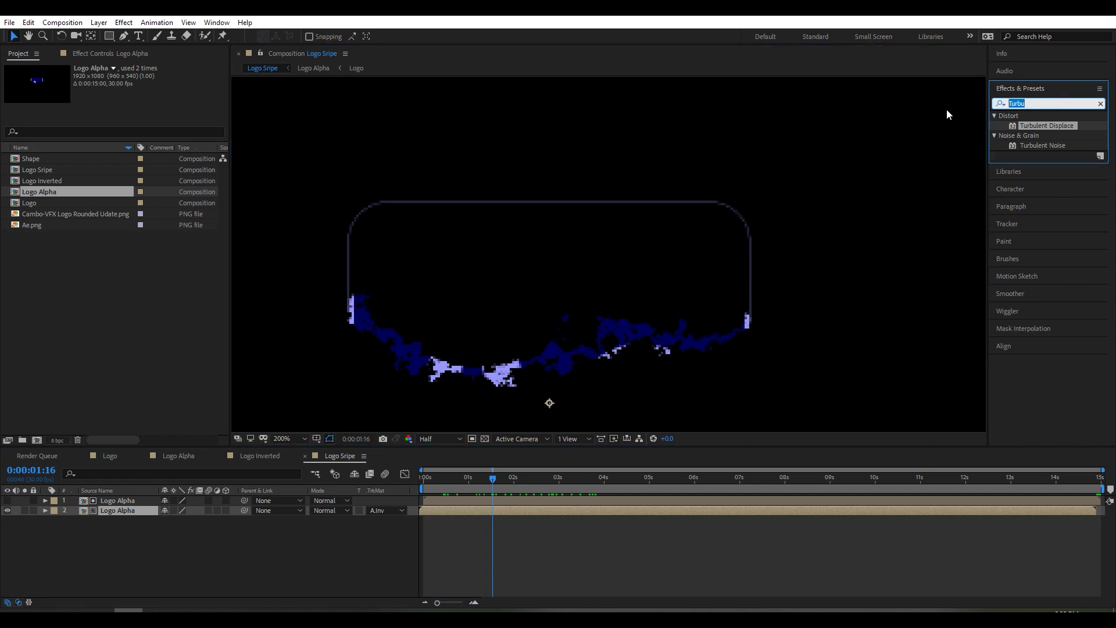
{"action": "type", "text": "mini"}
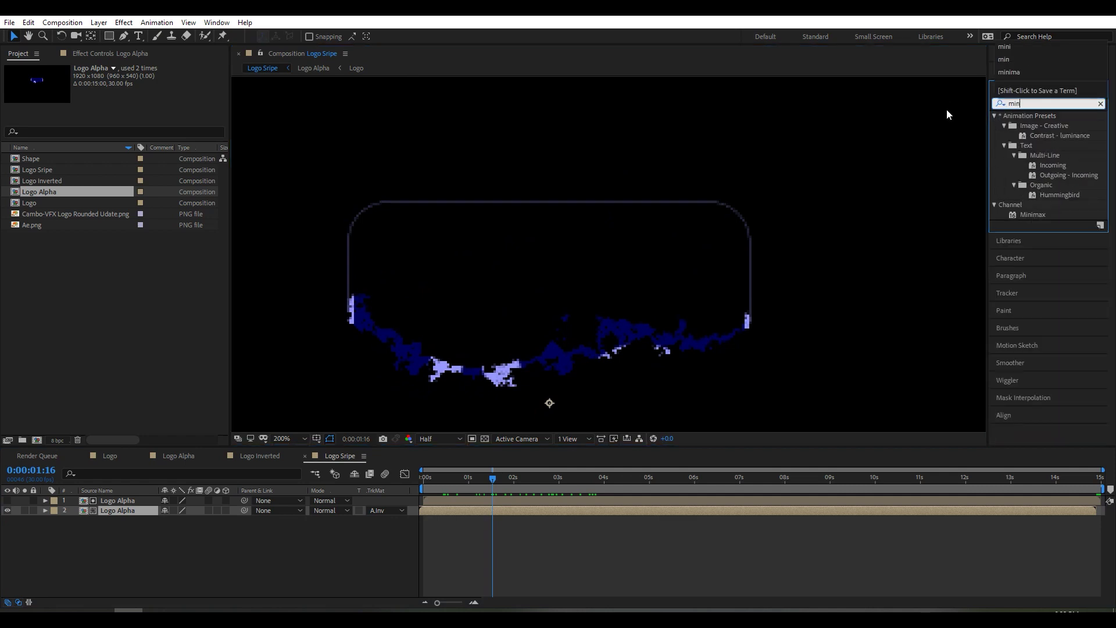
{"action": "left_click", "coordinate": [1040, 126]}
{"action": "left_click_drag", "start_coordinate": [1045, 126], "coordinate": [117, 513]}
Set the Minimax operation to Minimum, the radius to 2 and the channel to Alpha
{"action": "left_click", "coordinate": [140, 88]}
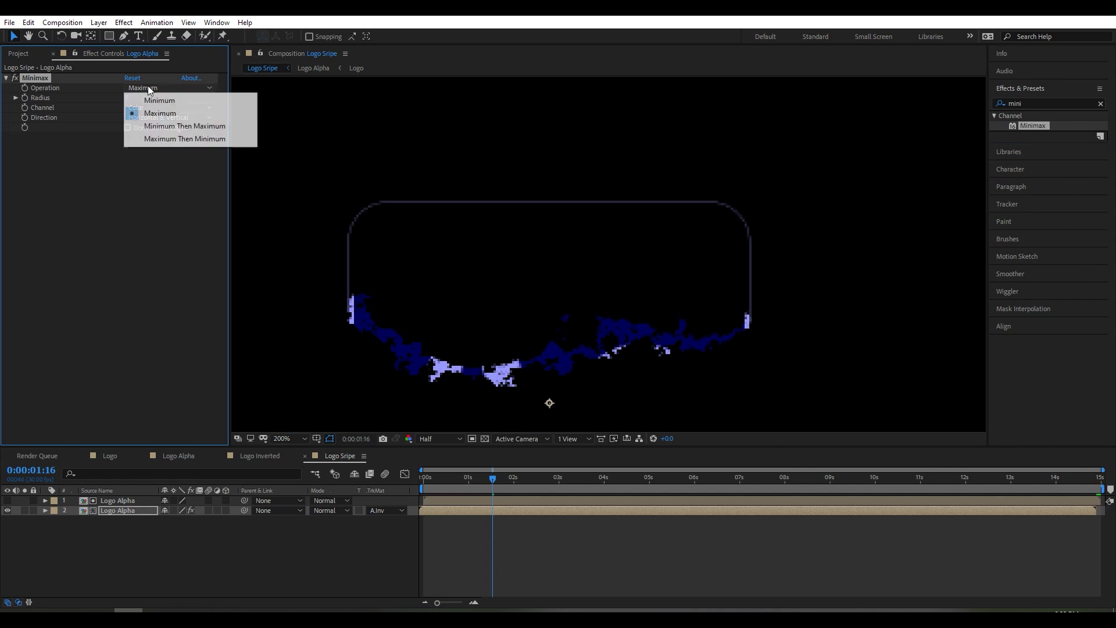
{"action": "left_click", "coordinate": [177, 100]}
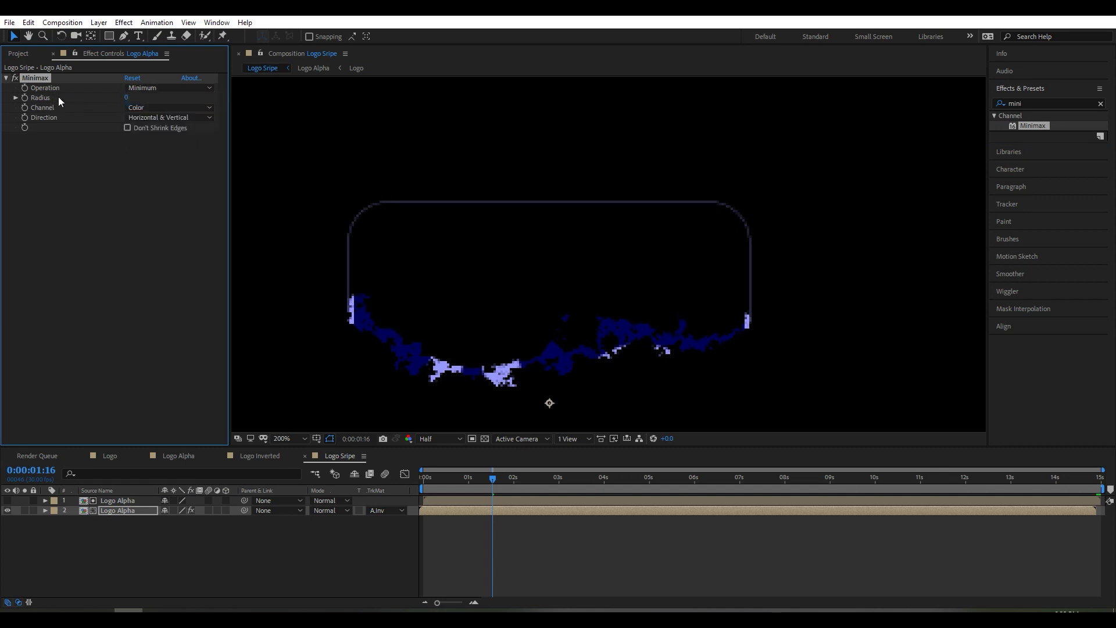
{"action": "left_click", "coordinate": [126, 98]}
{"action": "type", "text": "2"}
{"action": "left_click", "coordinate": [134, 107]}
{"action": "left_click", "coordinate": [81, 106]}
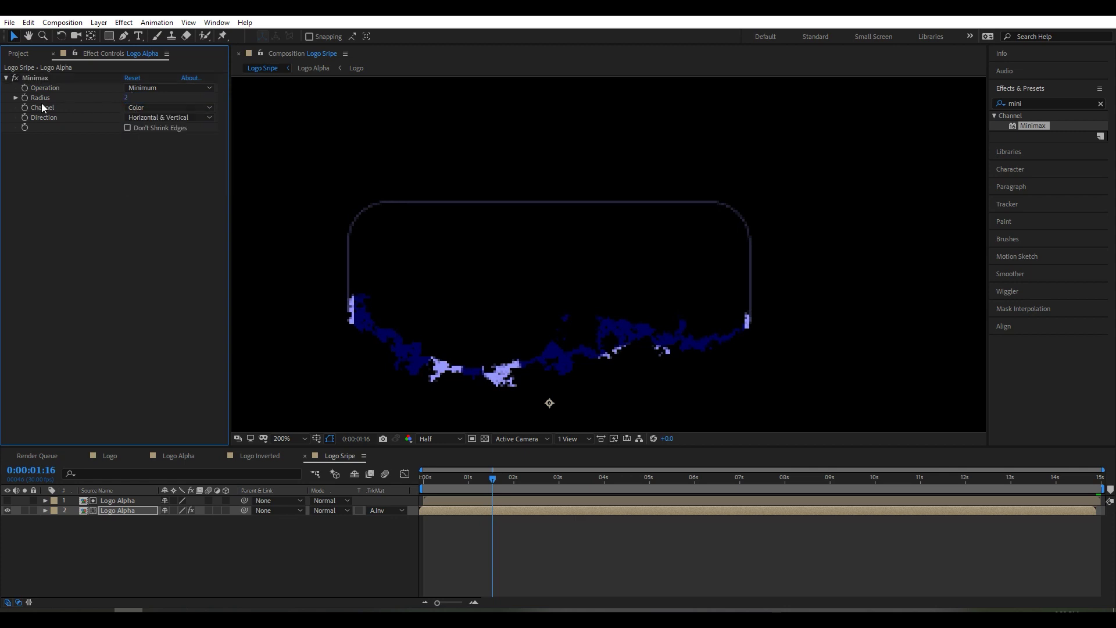
{"action": "left_click", "coordinate": [140, 109]}
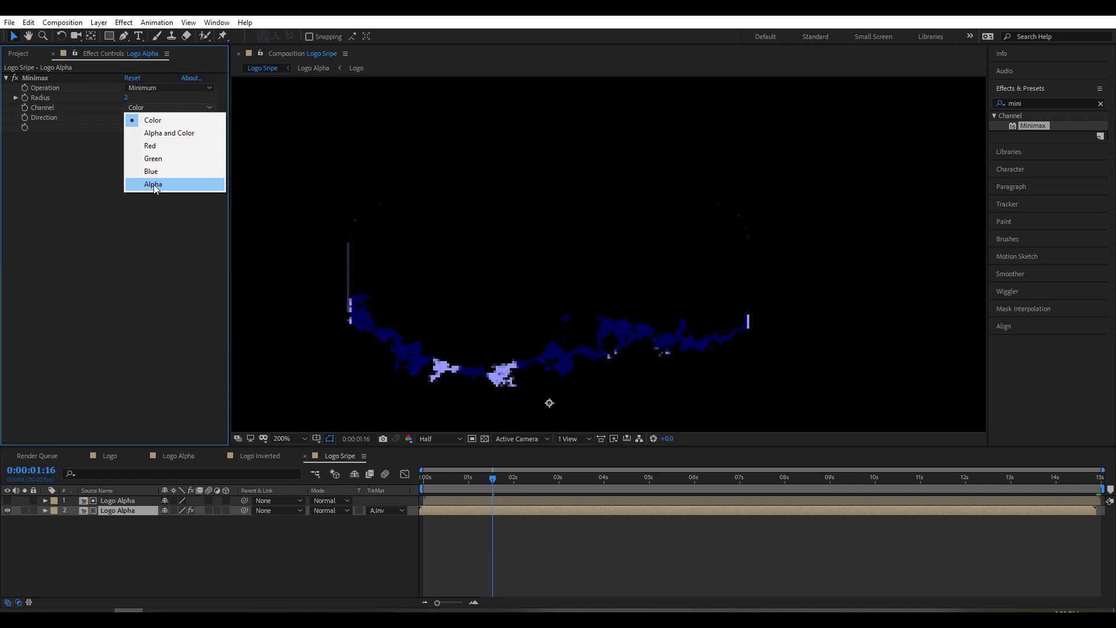
{"action": "left_click", "coordinate": [154, 184]}
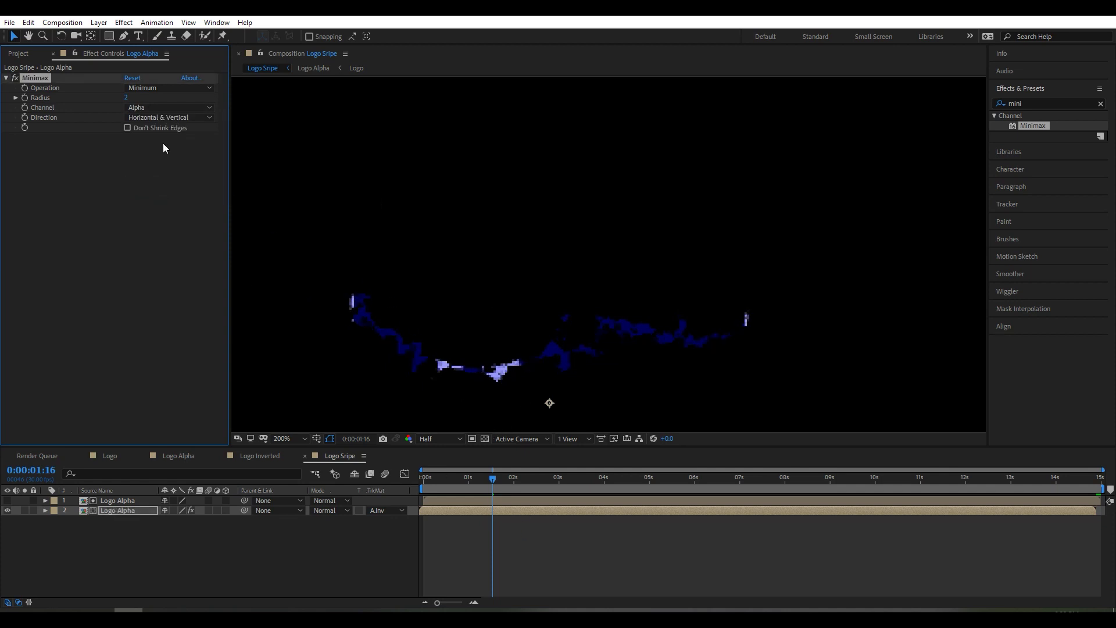
Reduce the Minimax radius to 1 and preview the thin stripe over the full frame
{"action": "left_click", "coordinate": [126, 97]}
{"action": "type", "text": "1"}
{"action": "key", "text": "Return"}
{"action": "left_click", "coordinate": [493, 478]}
{"action": "mouse_move", "coordinate": [492, 479]}
{"action": "left_mouse_down"}
{"action": "mouse_move", "coordinate": [590, 484]}
{"action": "mouse_move", "coordinate": [489, 478]}
{"action": "left_mouse_up"}
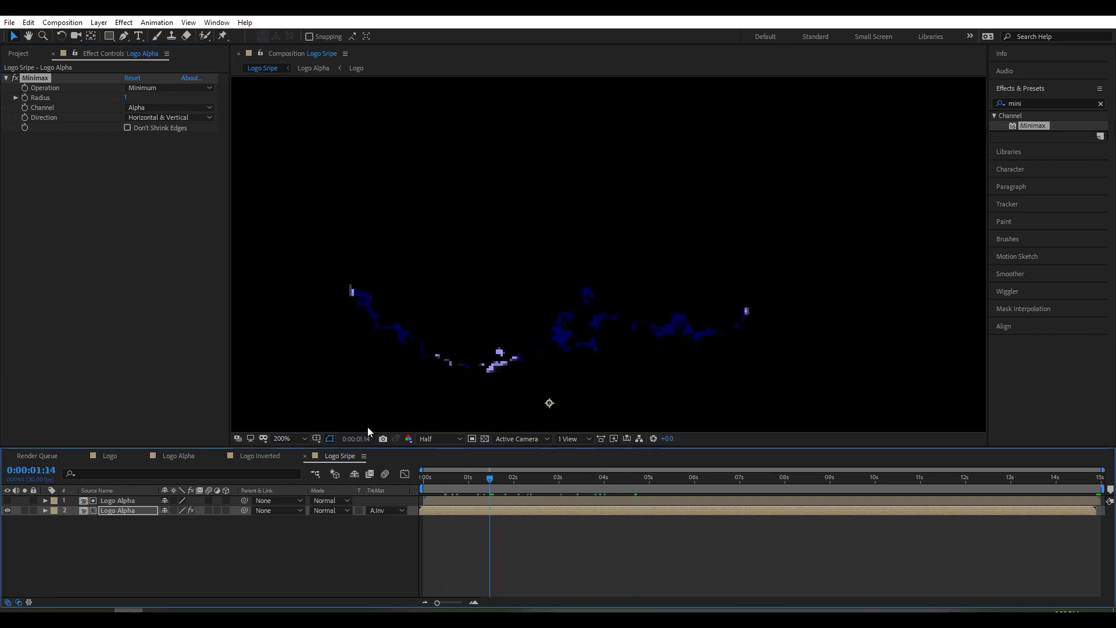
{"action": "left_click", "coordinate": [298, 438]}
{"action": "left_click", "coordinate": [296, 236]}
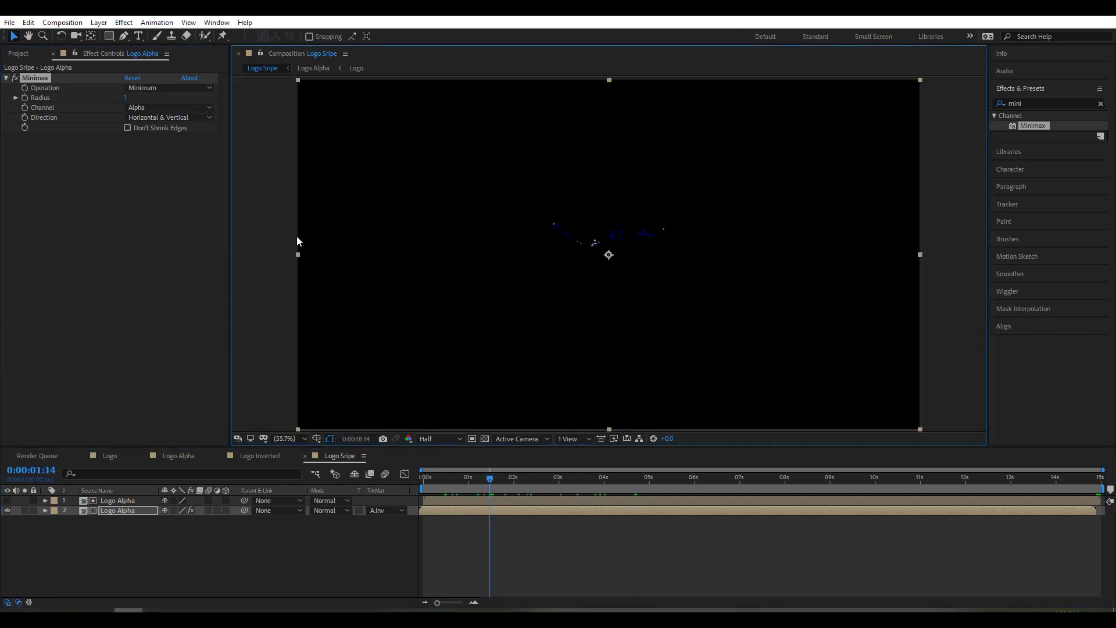
{"action": "left_click", "coordinate": [304, 542]}
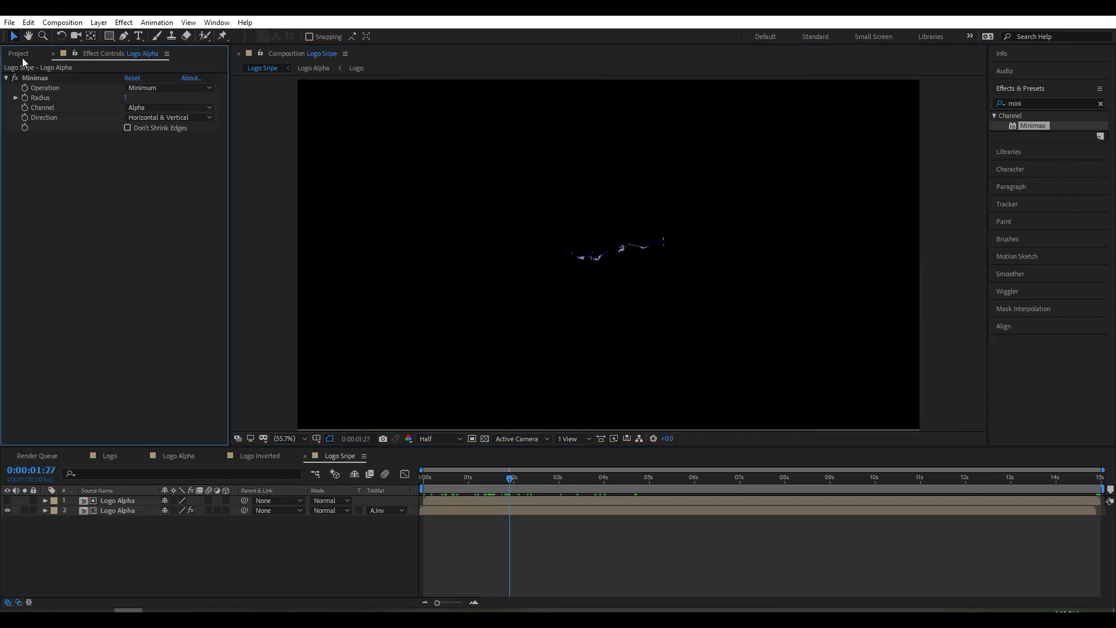
Create a new 1920 x 1080 composition named Emitter, 15 seconds long at 30 fps
{"action": "left_click", "coordinate": [19, 53]}
{"action": "left_click", "coordinate": [37, 440]}
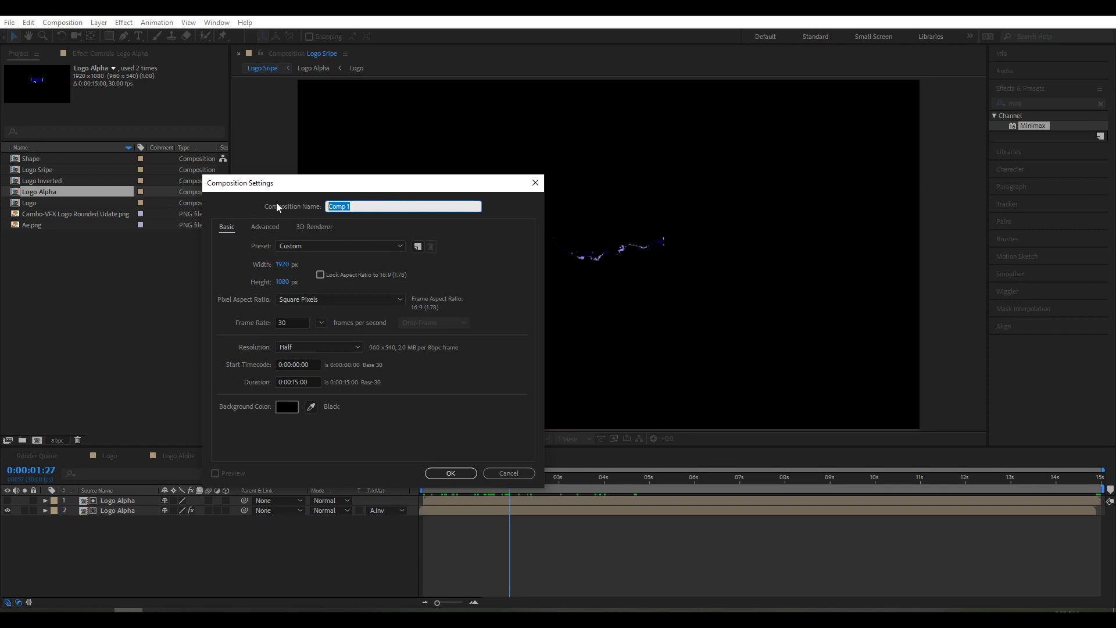
{"action": "type", "text": "Emm"}
{"action": "type", "text": "tter"}
{"action": "left_click", "coordinate": [454, 469]}
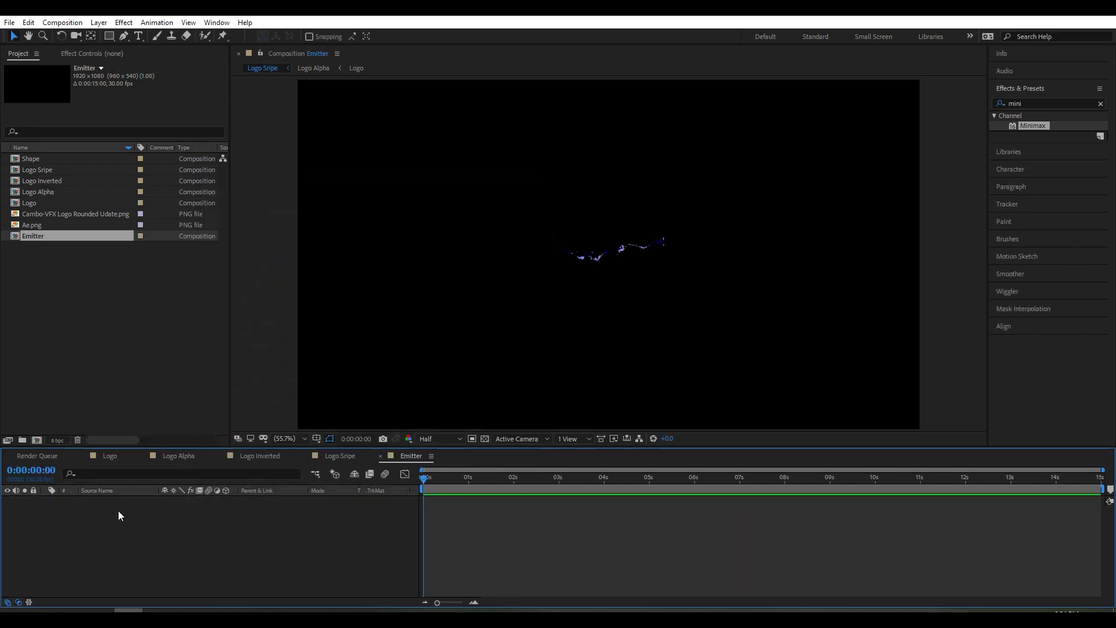
Add the Logo Sripe composition to Emitter and place the Shape composition above it
{"action": "left_click_drag", "start_coordinate": [41, 168], "coordinate": [72, 514]}
{"action": "left_click", "coordinate": [508, 484]}
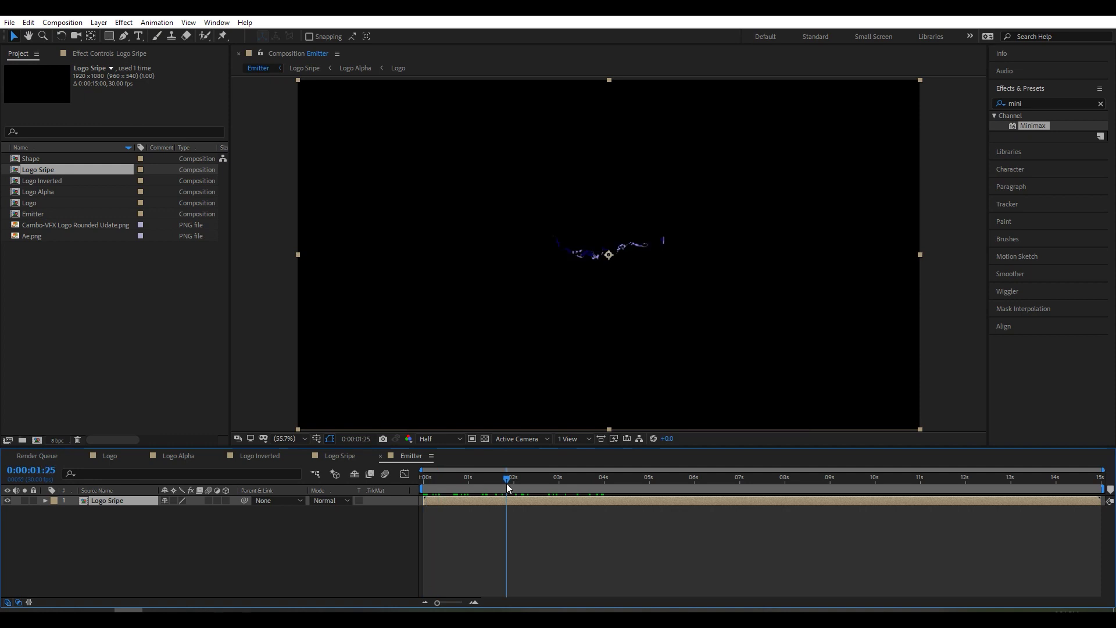
{"action": "left_click_drag", "start_coordinate": [43, 159], "coordinate": [81, 504]}
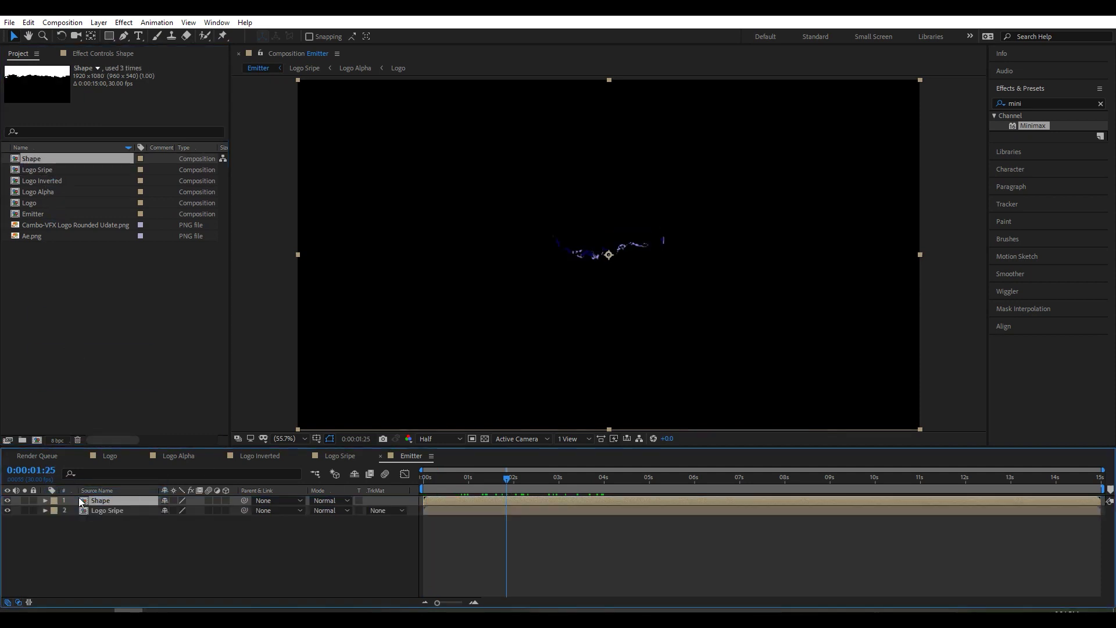
Set the Logo Sripe layer's track matte to Alpha Inverted Matte "Shape" and scrub through the result
{"action": "left_click", "coordinate": [378, 510]}
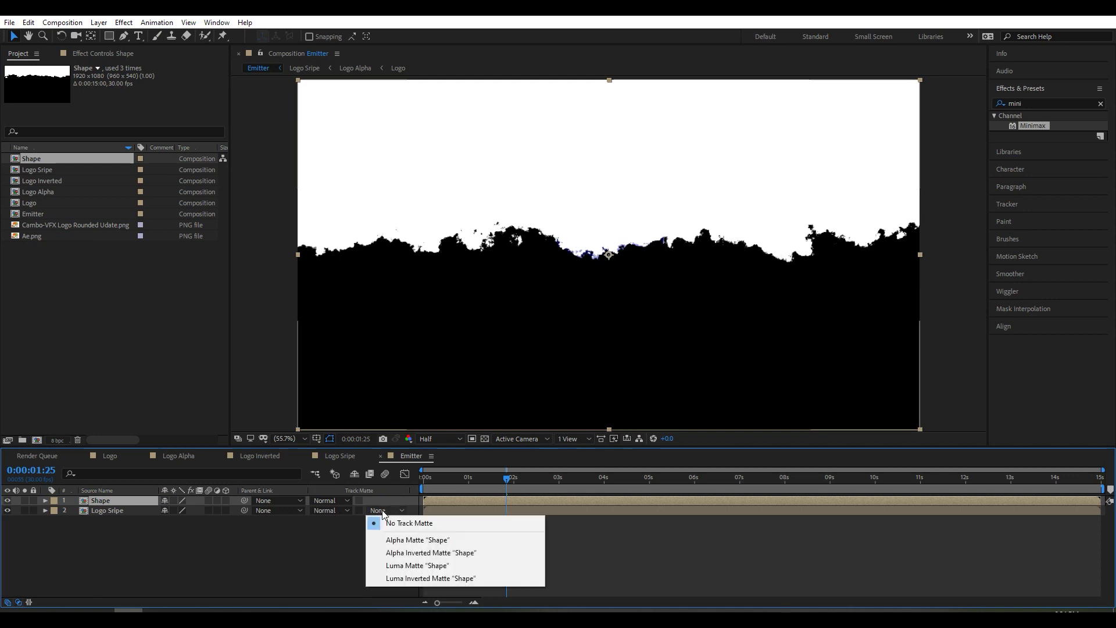
{"action": "left_click", "coordinate": [402, 557]}
{"action": "left_click_drag", "start_coordinate": [505, 478], "coordinate": [535, 489]}
{"action": "key", "text": "slash"}
{"action": "scroll", "coordinate": [611, 299], "scroll_direction": "up", "scroll_amount": 2}
{"action": "scroll", "coordinate": [602, 294], "scroll_direction": "down", "scroll_amount": 2}
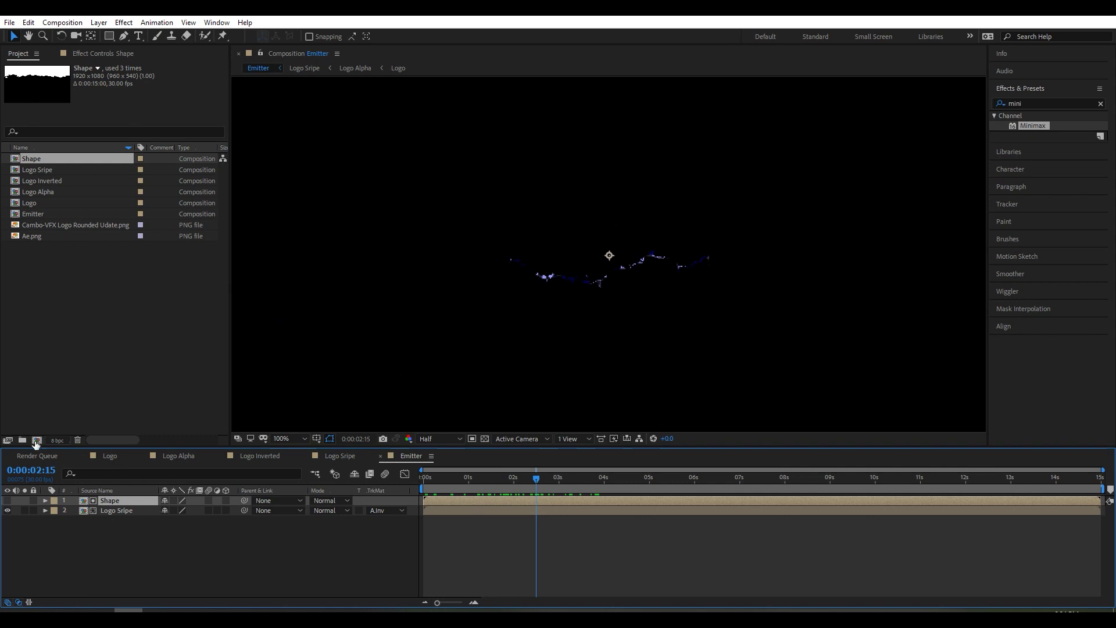
Create a new 1920 x 1080, 15-second composition named Particles and add the Emitter composition to it
{"action": "left_click", "coordinate": [36, 440]}
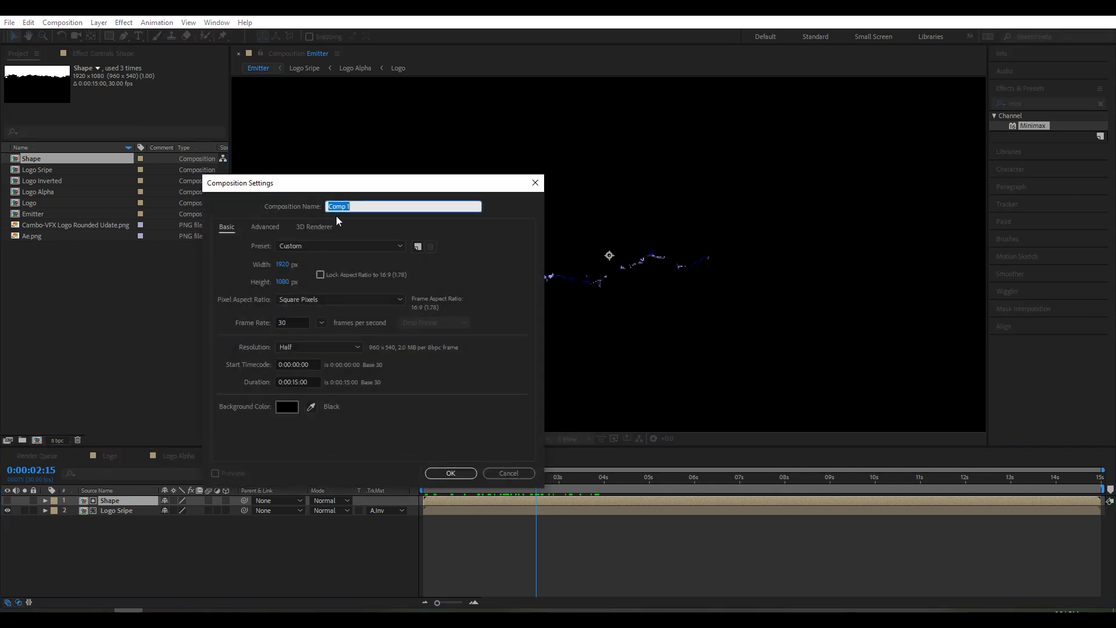
{"action": "type", "text": "Particles"}
{"action": "left_click", "coordinate": [450, 473]}
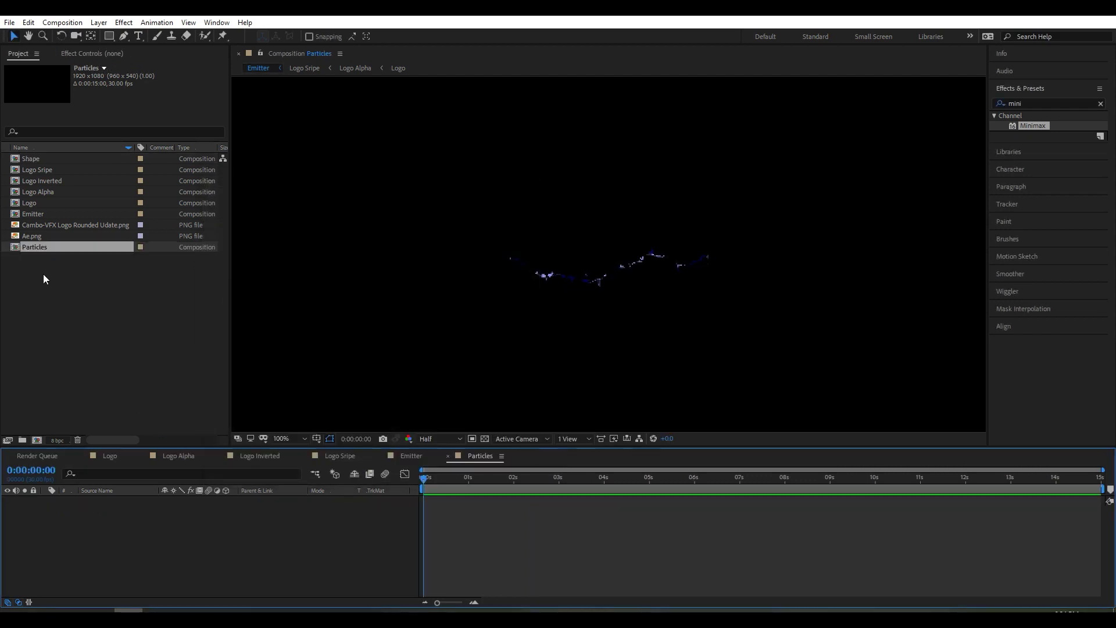
{"action": "left_click_drag", "start_coordinate": [43, 223], "coordinate": [91, 549]}
{"action": "left_click_drag", "start_coordinate": [423, 478], "coordinate": [522, 492]}
Add a black 1920 x 1080 solid named Particles above the Emitter layer
{"action": "right_click", "coordinate": [147, 525]}
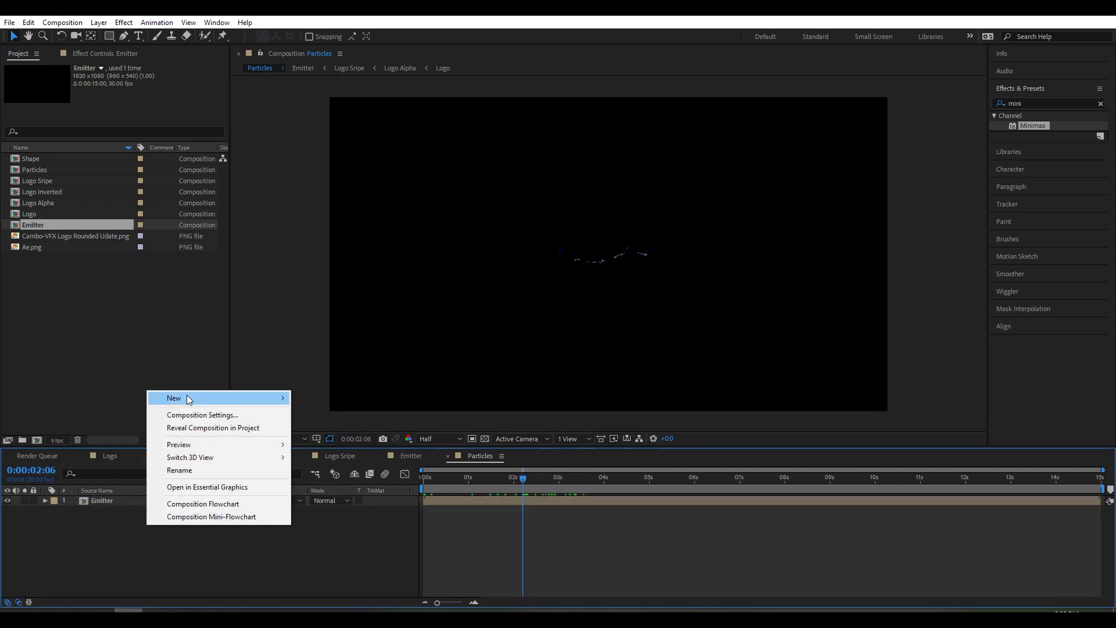
{"action": "mouse_move", "coordinate": [187, 394]}
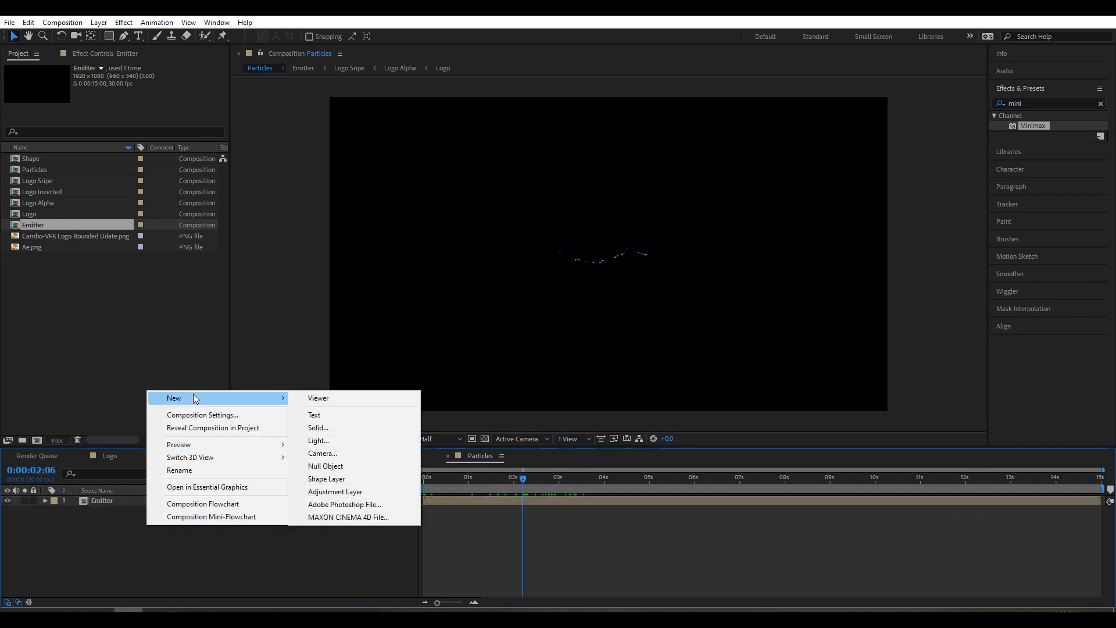
{"action": "left_click", "coordinate": [320, 428]}
{"action": "left_click", "coordinate": [331, 297]}
{"action": "key", "text": "ctrl+a"}
{"action": "type", "text": "Pa"}
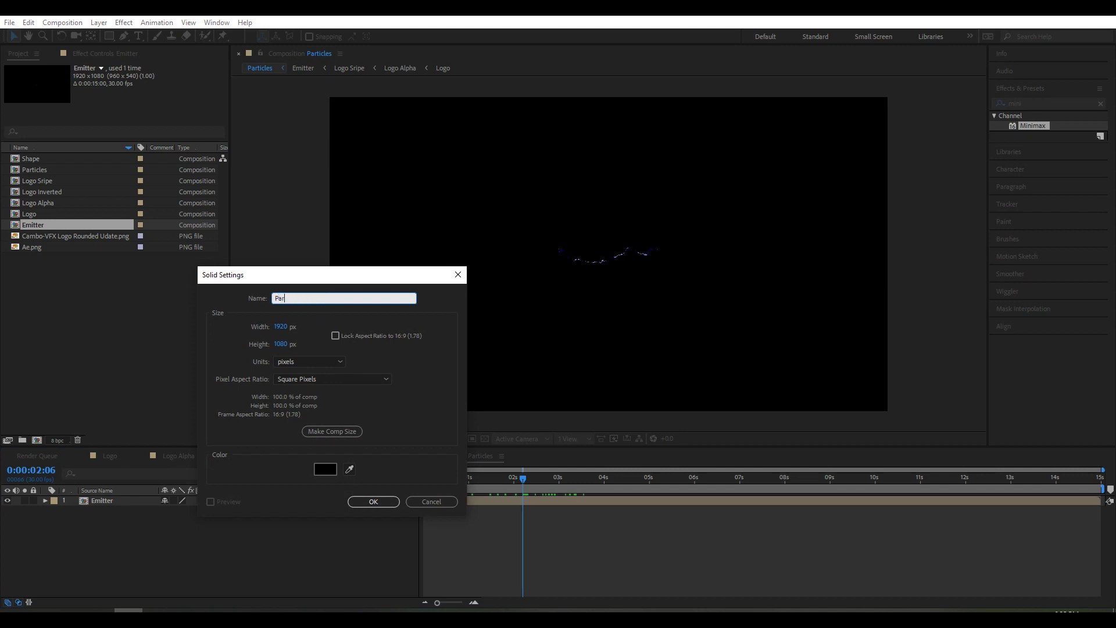
{"action": "left_click", "coordinate": [369, 501]}
{"action": "left_click", "coordinate": [486, 479]}
{"action": "left_click_drag", "start_coordinate": [456, 480], "coordinate": [558, 480]}
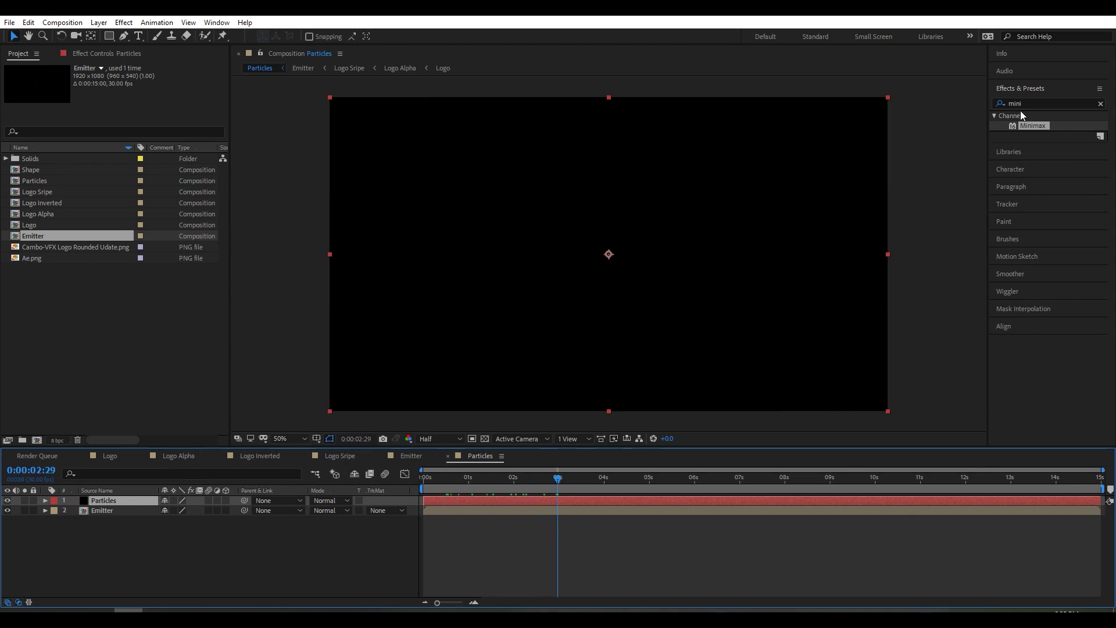
Search the effects for "Particu", apply Trapcode Particular to the Particles solid and preview the emission
{"action": "left_click", "coordinate": [1003, 102]}
{"action": "type", "text": "mini"}
{"action": "key", "text": "BackSpace"}
{"action": "key", "text": "BackSpace"}
{"action": "key", "text": "BackSpace"}
{"action": "key", "text": "BackSpace"}
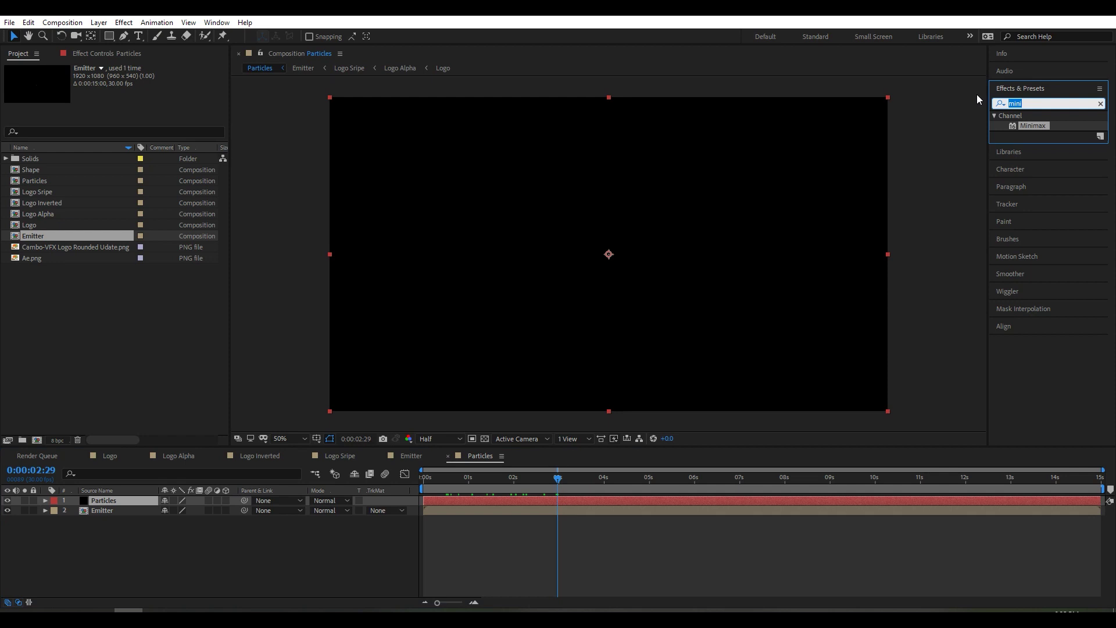
{"action": "type", "text": "Particu"}
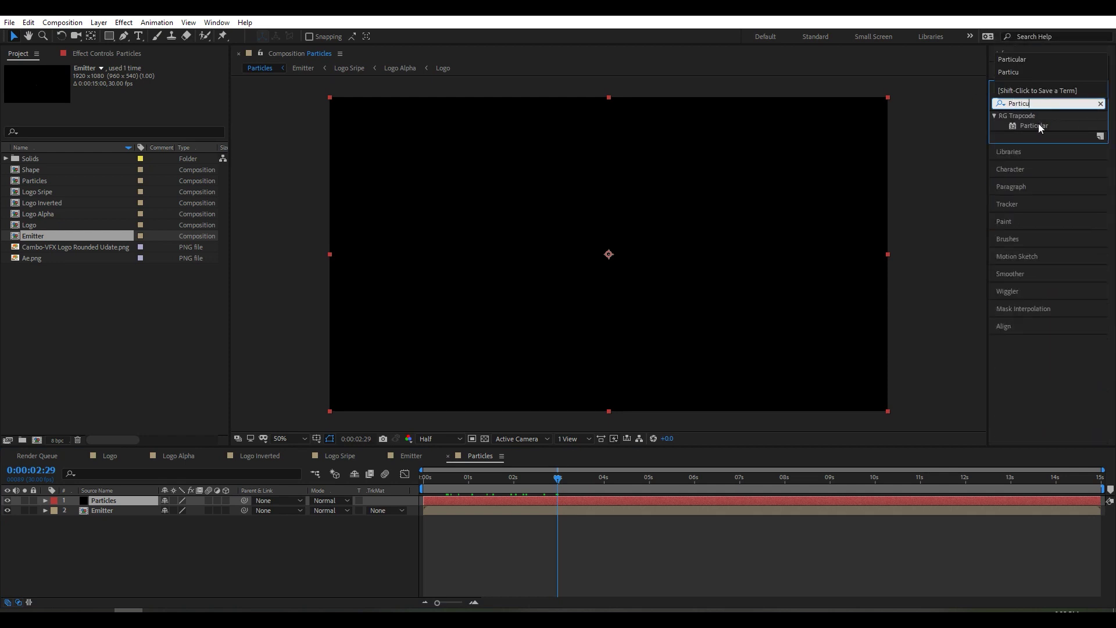
{"action": "left_click_drag", "start_coordinate": [1038, 123], "coordinate": [133, 500]}
{"action": "mouse_move", "coordinate": [563, 483]}
{"action": "left_mouse_down"}
{"action": "mouse_move", "coordinate": [510, 482]}
{"action": "mouse_move", "coordinate": [580, 483]}
{"action": "mouse_move", "coordinate": [548, 484]}
{"action": "left_mouse_up"}
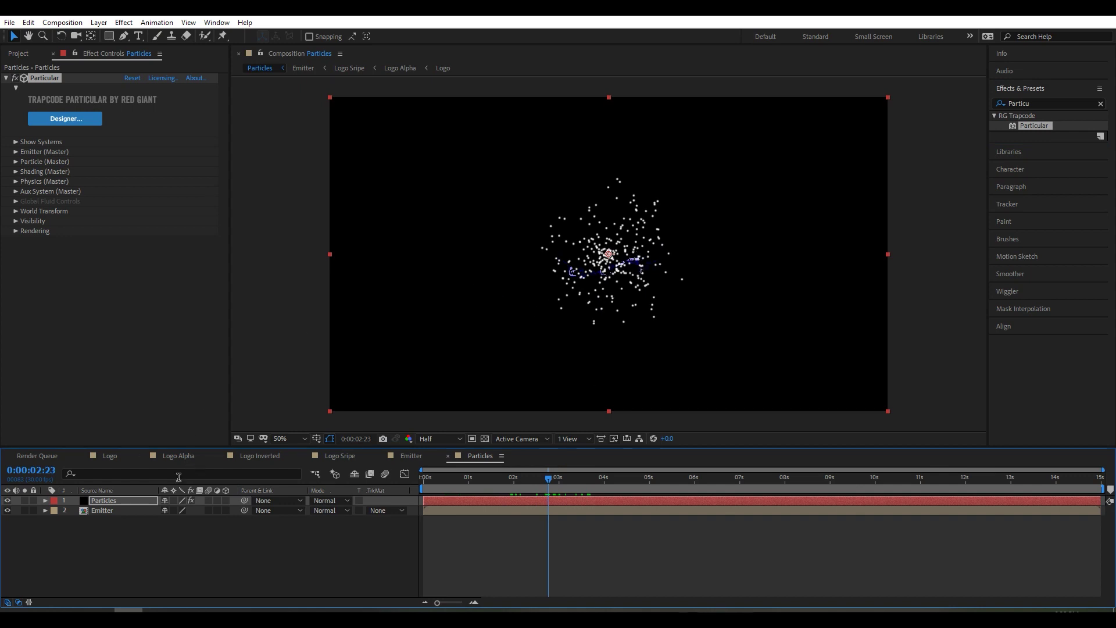
Make the Emitter layer 3D and use it as Particular's layer emitter on the Particles solid, with emitter type Layer
{"action": "left_click", "coordinate": [107, 512]}
{"action": "left_click", "coordinate": [226, 510]}
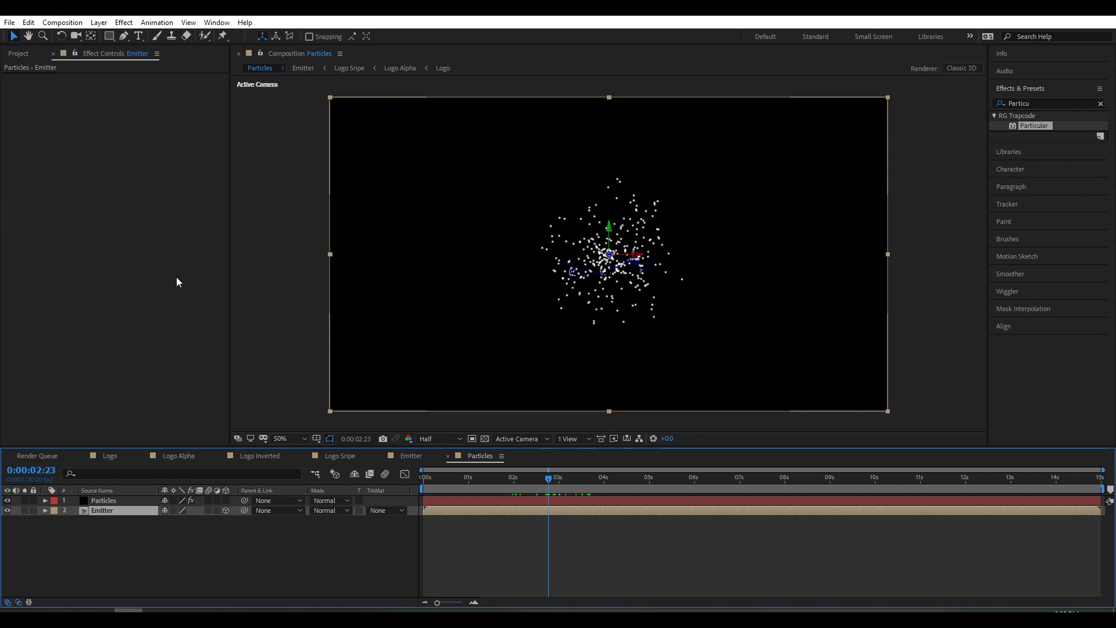
{"action": "left_click", "coordinate": [124, 500]}
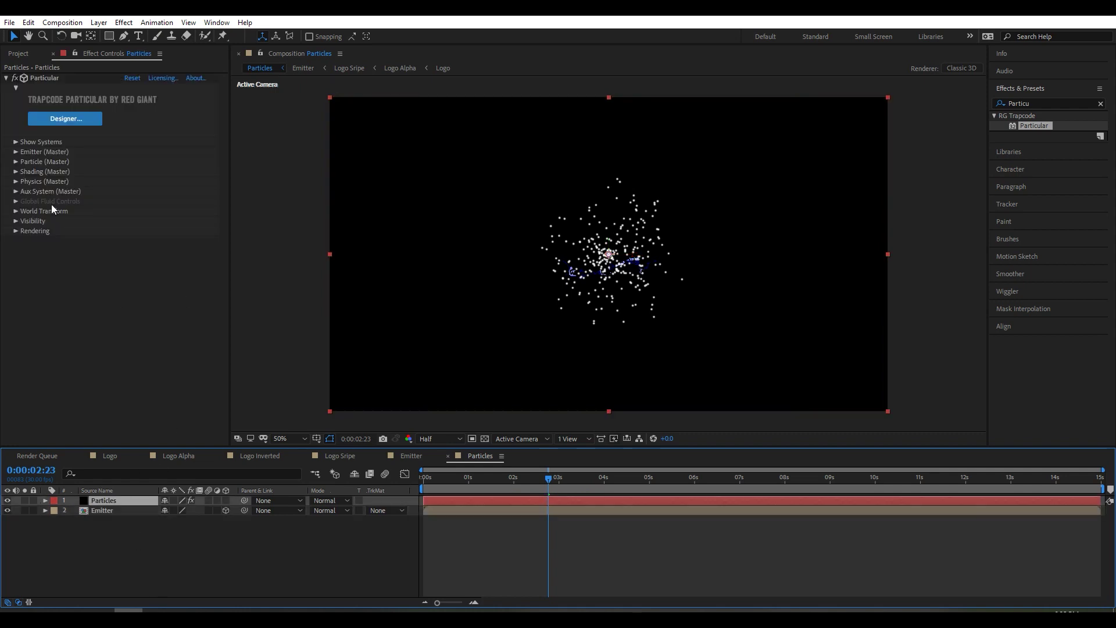
{"action": "left_click", "coordinate": [15, 152]}
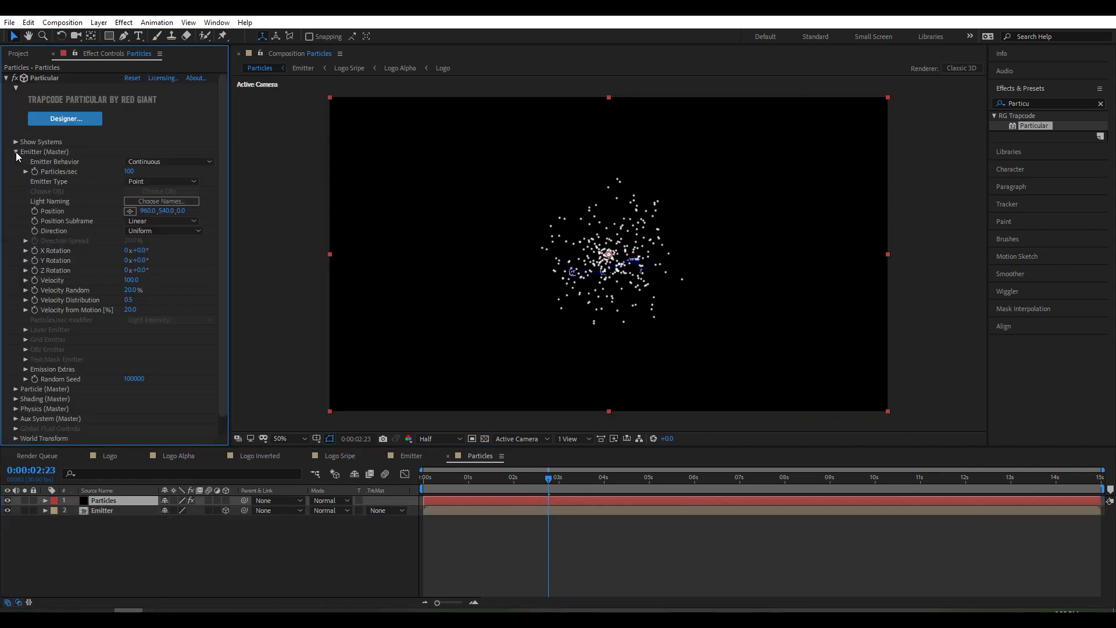
{"action": "left_click", "coordinate": [139, 182]}
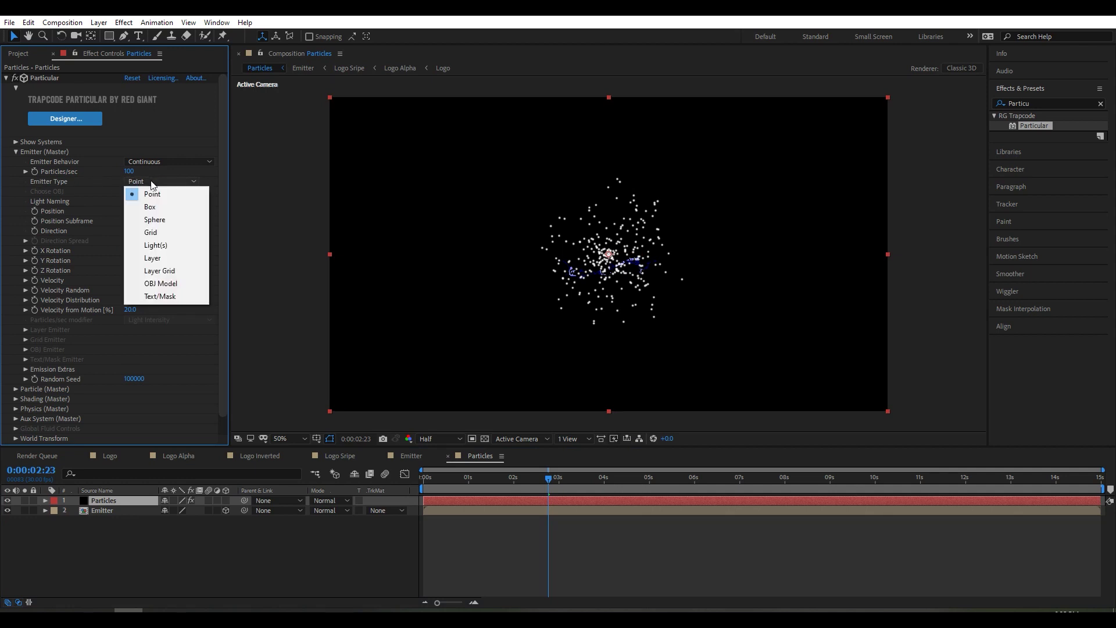
{"action": "left_click", "coordinate": [153, 259]}
{"action": "left_click", "coordinate": [26, 339]}
{"action": "left_click", "coordinate": [148, 350]}
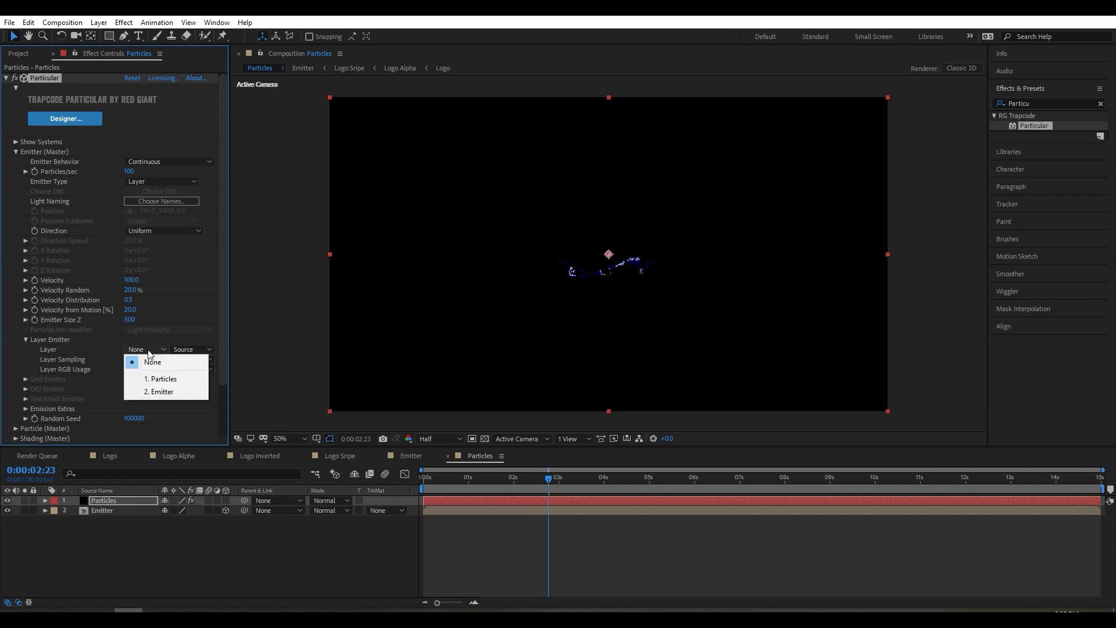
{"action": "left_click", "coordinate": [165, 390]}
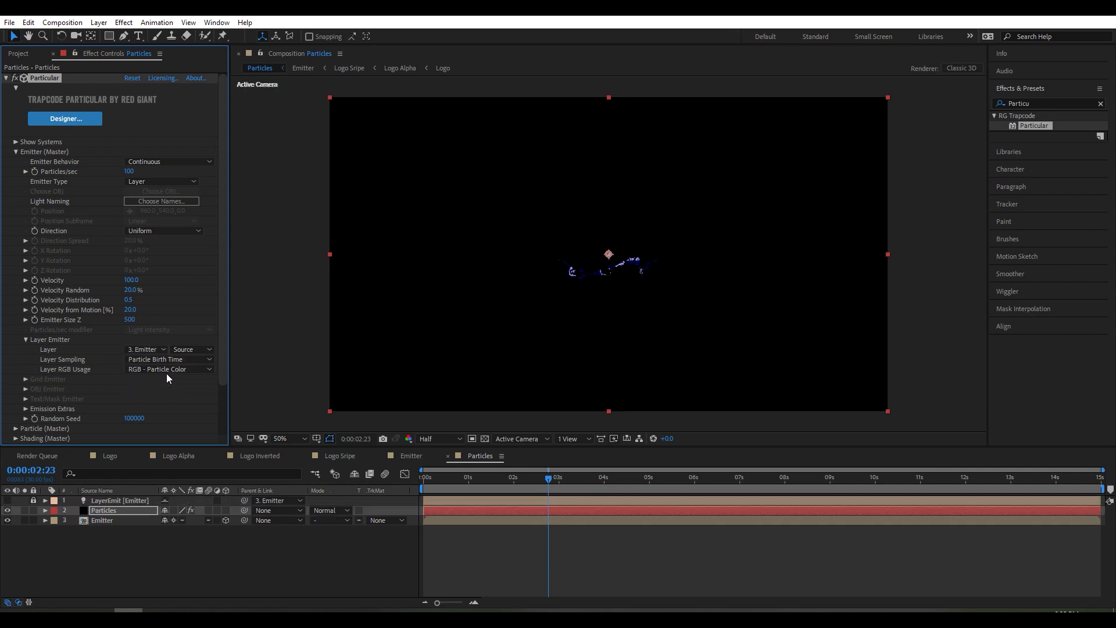
Set Particular's Particles/sec to 500000 and preview the emission
{"action": "left_click", "coordinate": [129, 172]}
{"action": "type", "text": "500"}
{"action": "type", "text": "00"}
{"action": "type", "text": "000"}
{"action": "key", "text": "Return"}
{"action": "key", "text": "space"}
{"action": "left_click", "coordinate": [546, 479]}
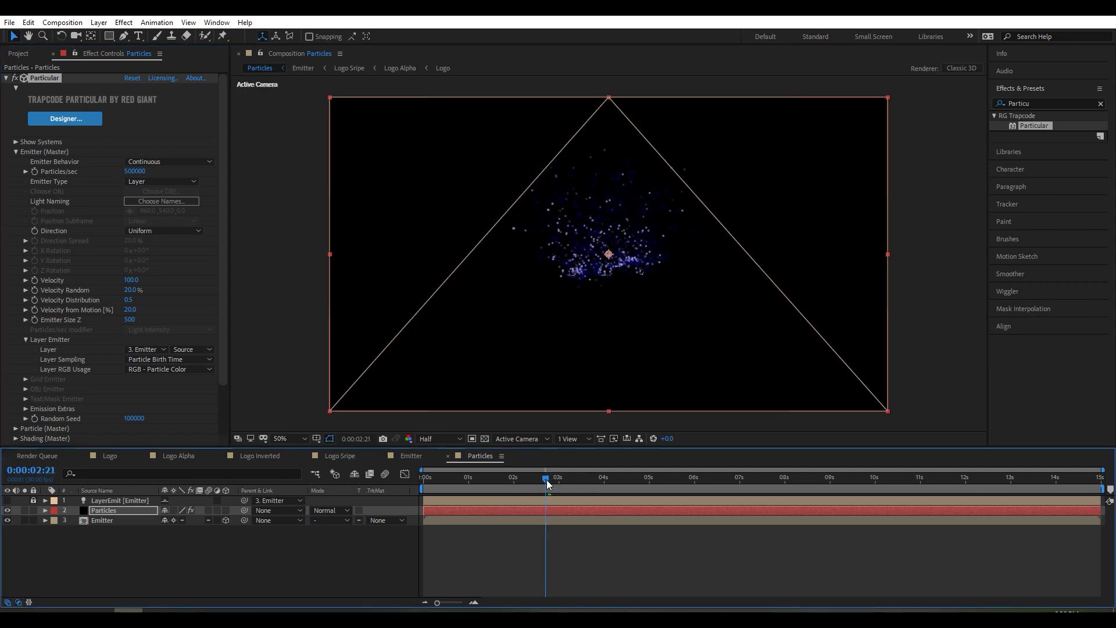
Set the emitter's Velocity to 25 and Velocity Random to 100%, and scrub the timeline to check the motion
{"action": "left_click", "coordinate": [131, 280]}
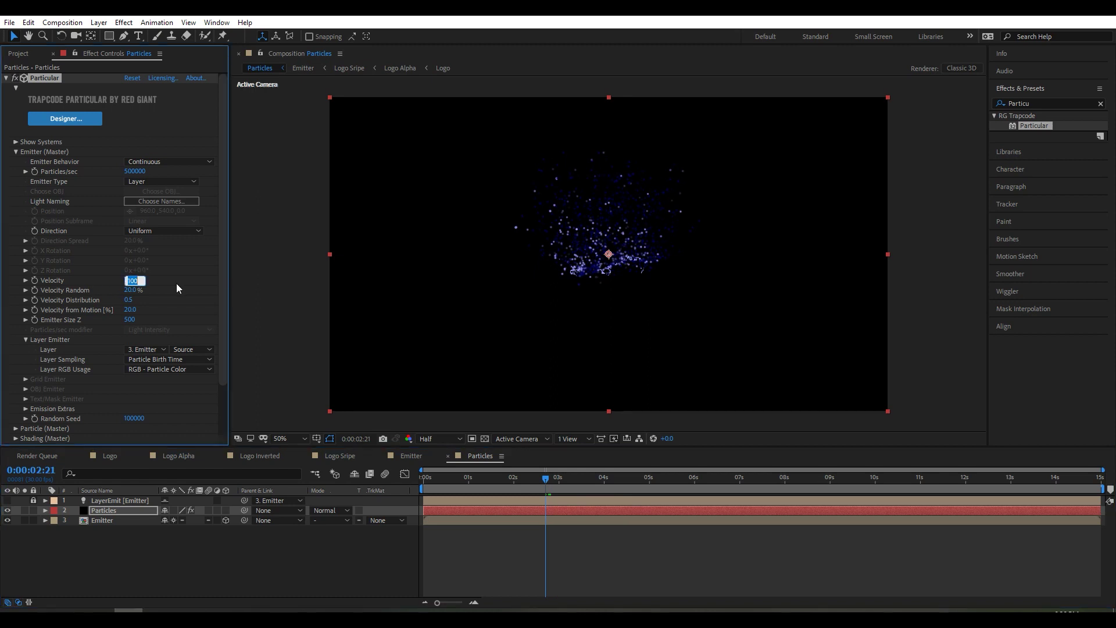
{"action": "type", "text": "25"}
{"action": "key", "text": "Return"}
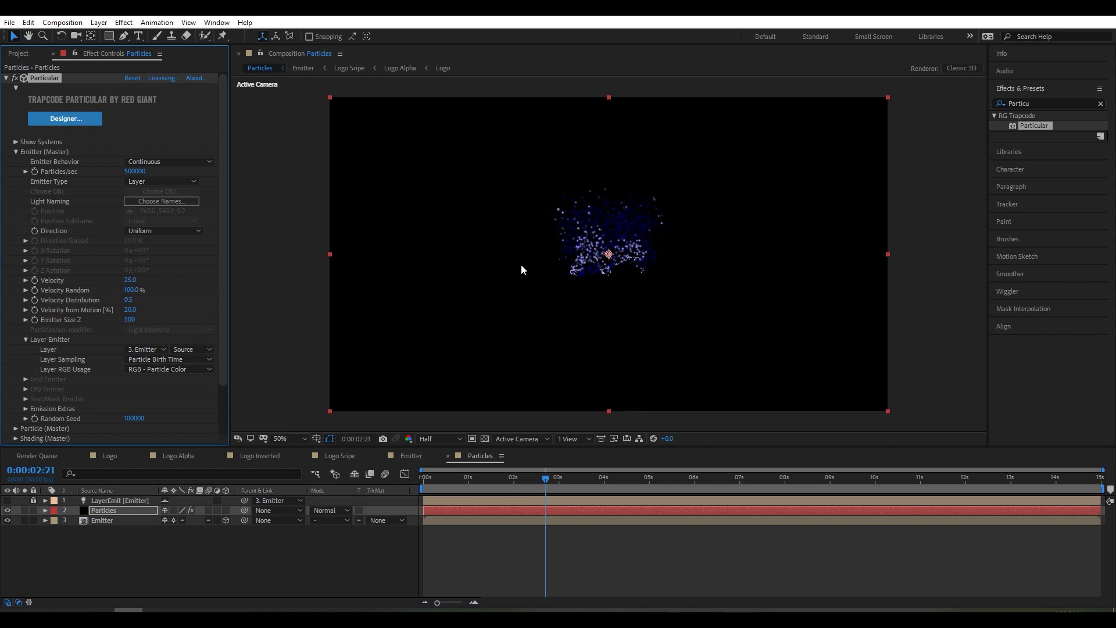
{"action": "mouse_move", "coordinate": [551, 477]}
{"action": "left_mouse_down"}
{"action": "mouse_move", "coordinate": [512, 479]}
{"action": "mouse_move", "coordinate": [565, 482]}
{"action": "left_mouse_up"}
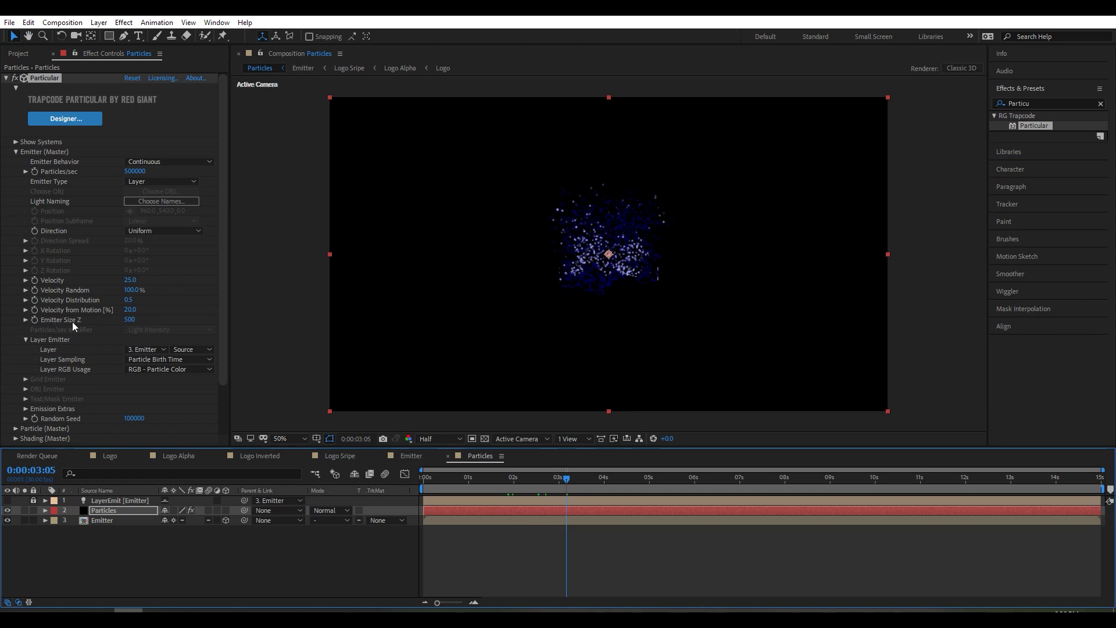
Set Particular's Emitter Size Z to 0
{"action": "left_click", "coordinate": [130, 320]}
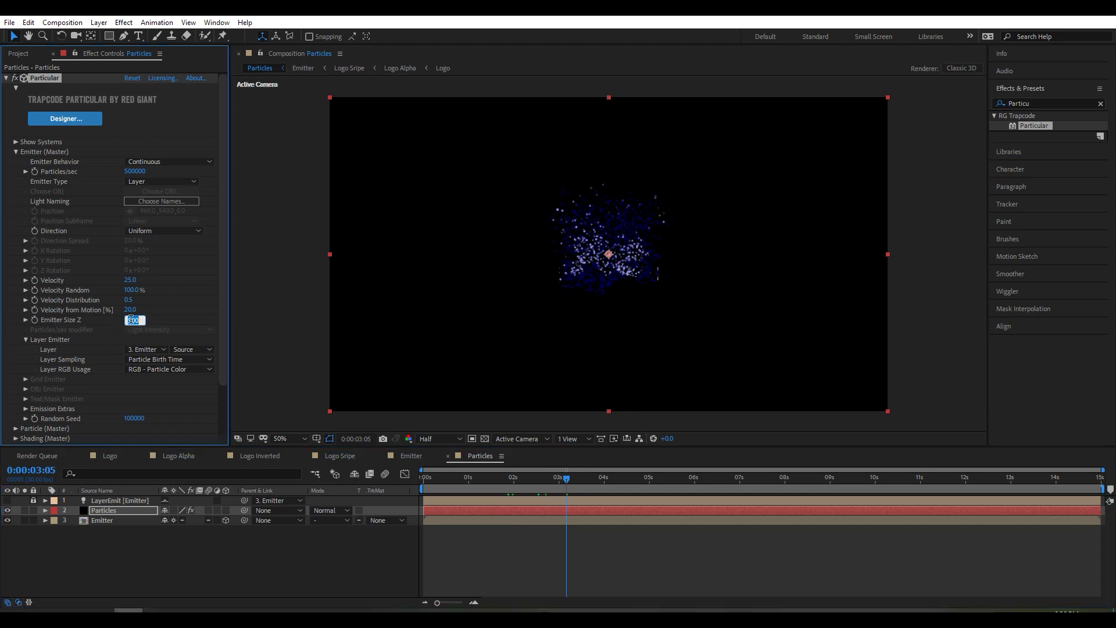
{"action": "type", "text": "0"}
{"action": "key", "text": "Return"}
In the Particle (Master) settings, set Sphere Feather to 0, Size to 6 and Size Random to 100%
{"action": "scroll", "coordinate": [92, 287], "scroll_direction": "down", "scroll_amount": 2}
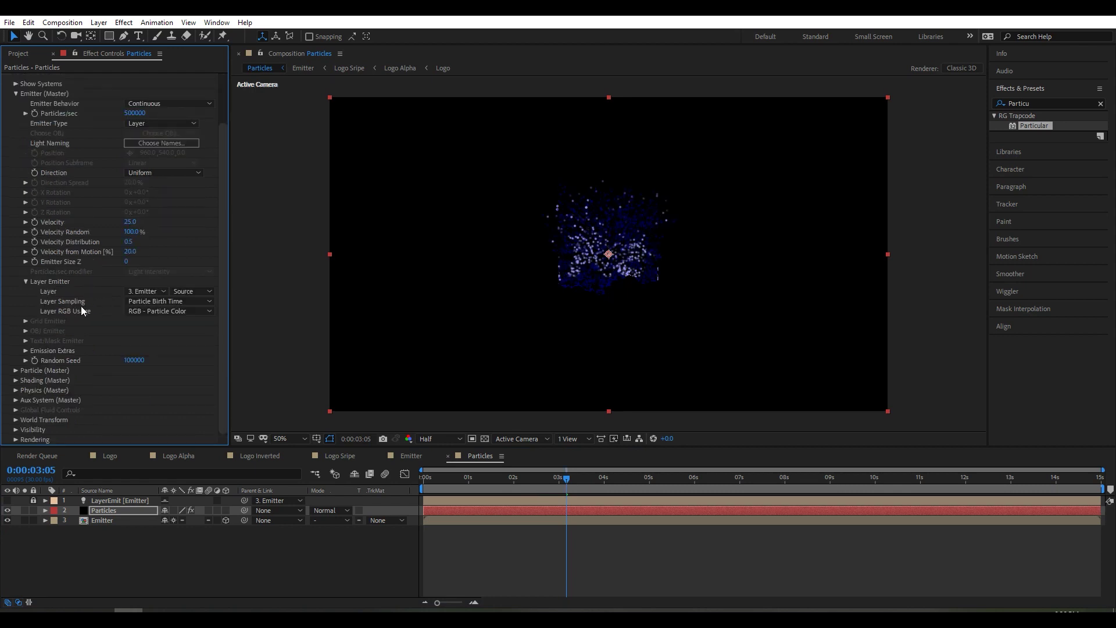
{"action": "left_click", "coordinate": [15, 371]}
{"action": "scroll", "coordinate": [96, 350], "scroll_direction": "down", "scroll_amount": 8}
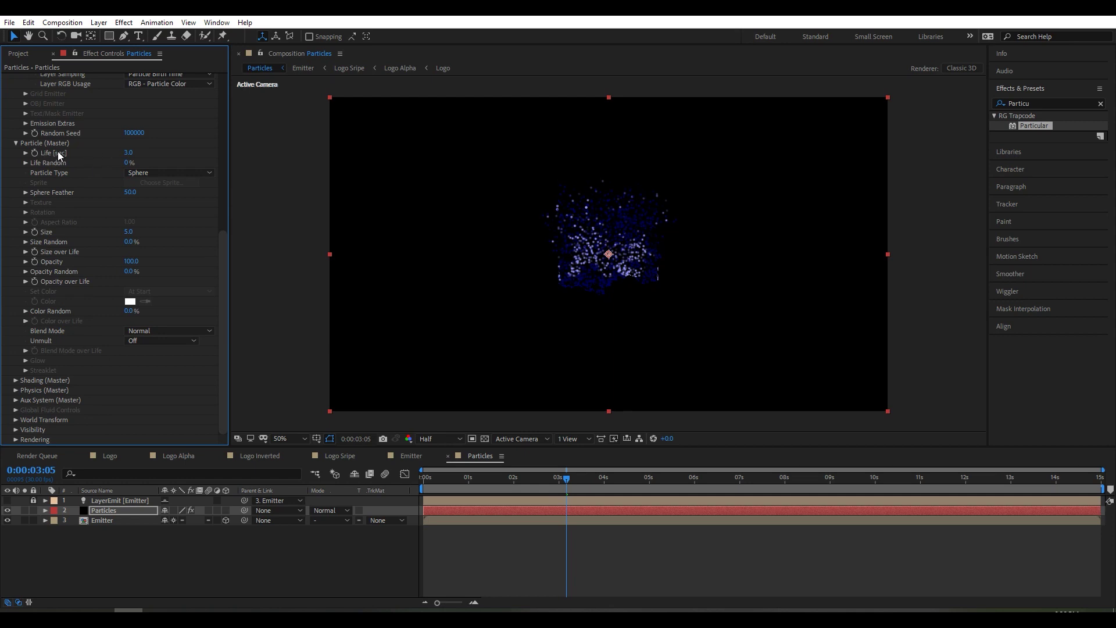
{"action": "left_click", "coordinate": [132, 195]}
{"action": "type", "text": "0"}
{"action": "key", "text": "Return"}
{"action": "left_click", "coordinate": [127, 231]}
{"action": "left_click_drag", "start_coordinate": [130, 243], "coordinate": [257, 240]}
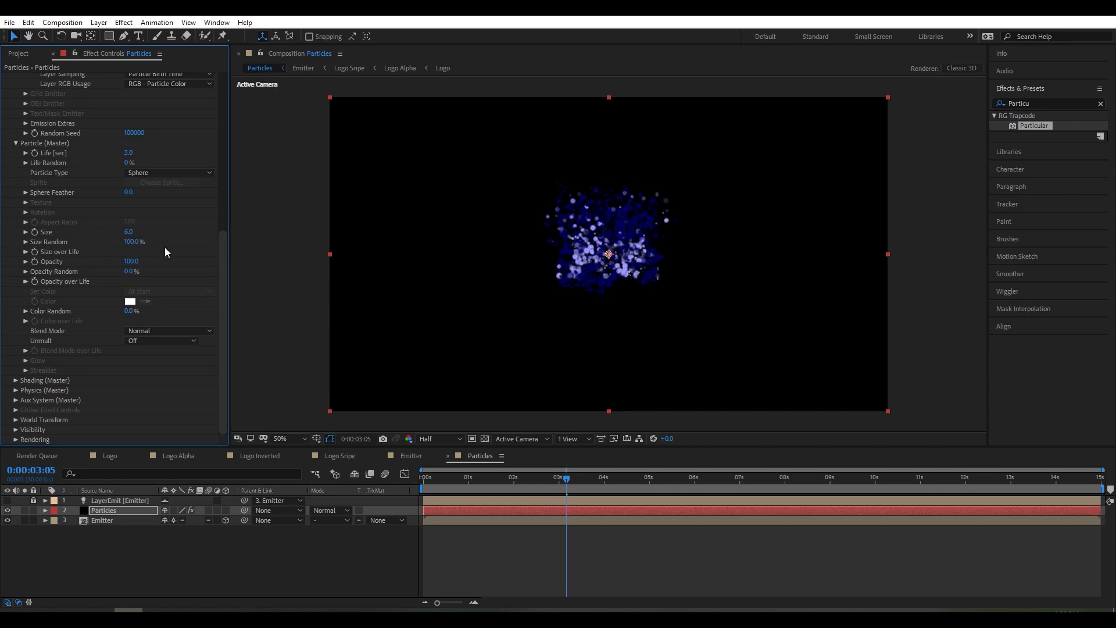
Change the emitter's Velocity Random to 50%
{"action": "scroll", "coordinate": [157, 256], "scroll_direction": "up", "scroll_amount": 4}
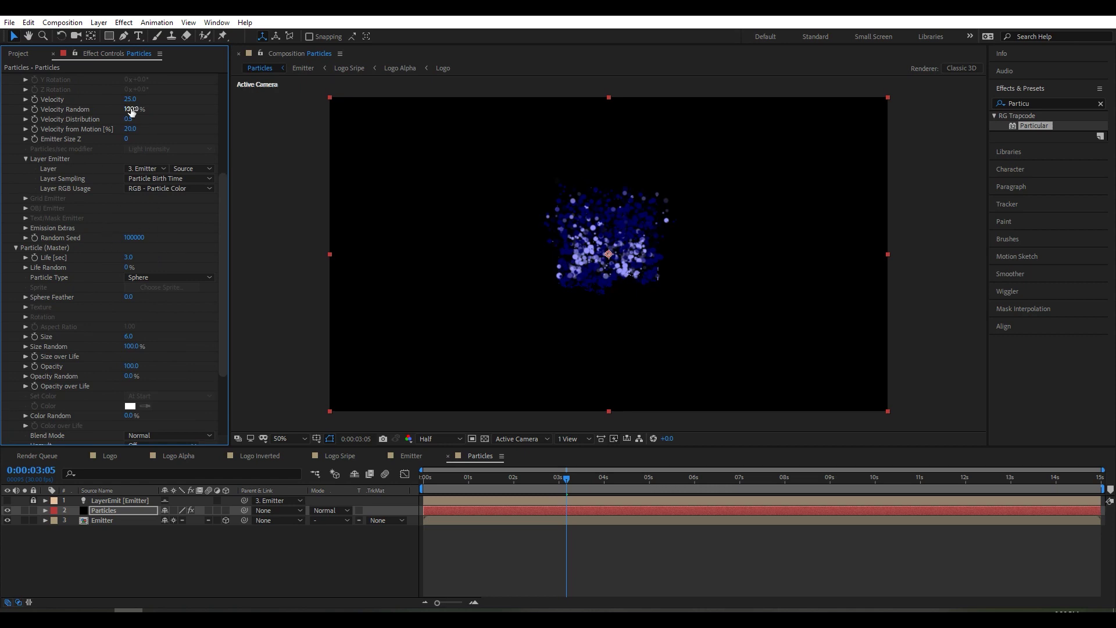
{"action": "scroll", "coordinate": [75, 186], "scroll_direction": "up", "scroll_amount": 2}
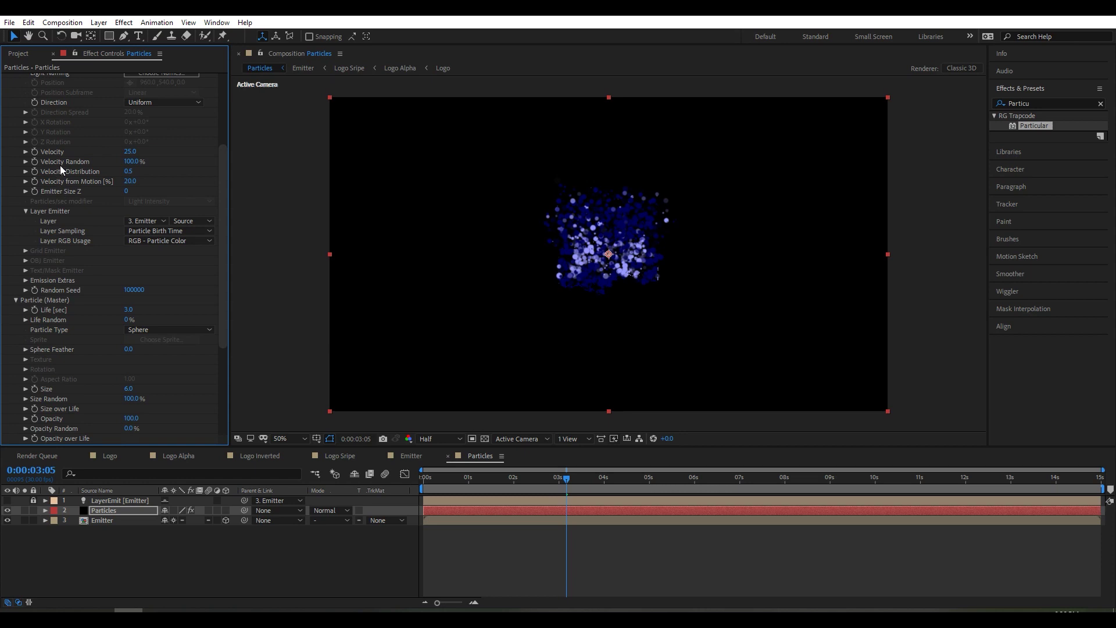
{"action": "left_click", "coordinate": [132, 162]}
{"action": "type", "text": "50"}
{"action": "key", "text": "Return"}
Apply the linear descending preset to the particles' Size over Life curve so they shrink until the end of their life
{"action": "scroll", "coordinate": [114, 274], "scroll_direction": "down", "scroll_amount": 5}
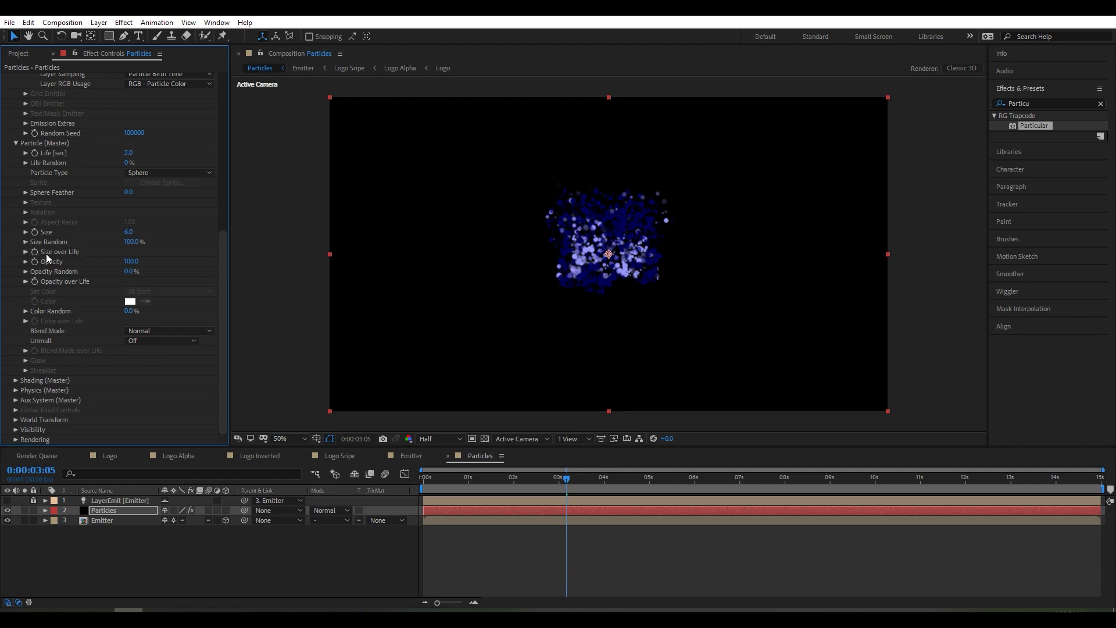
{"action": "left_click", "coordinate": [25, 252]}
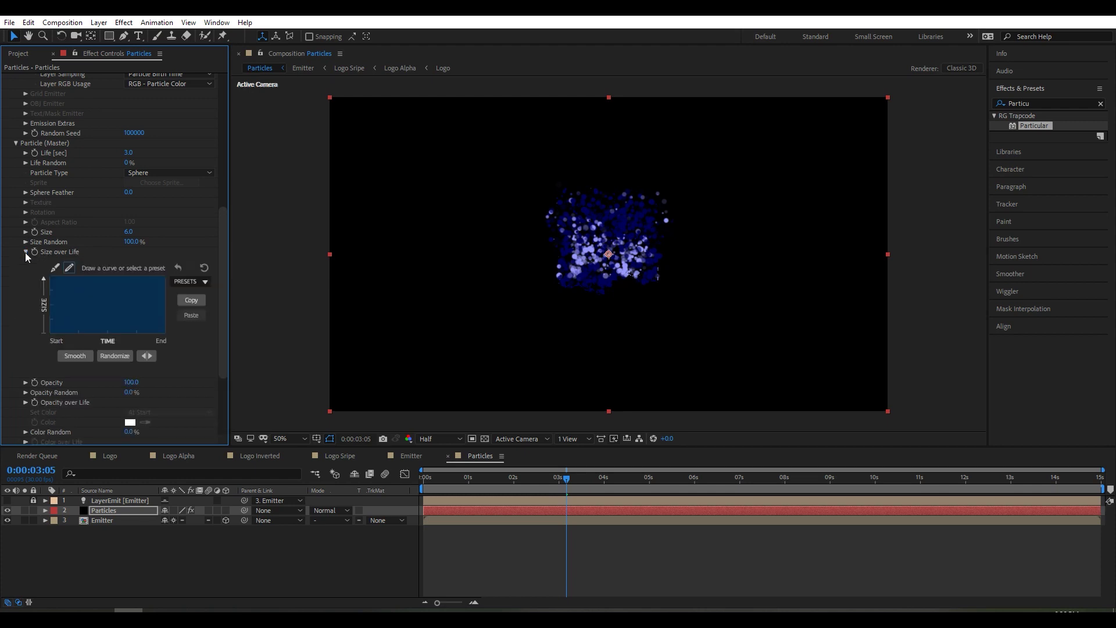
{"action": "left_click", "coordinate": [187, 283]}
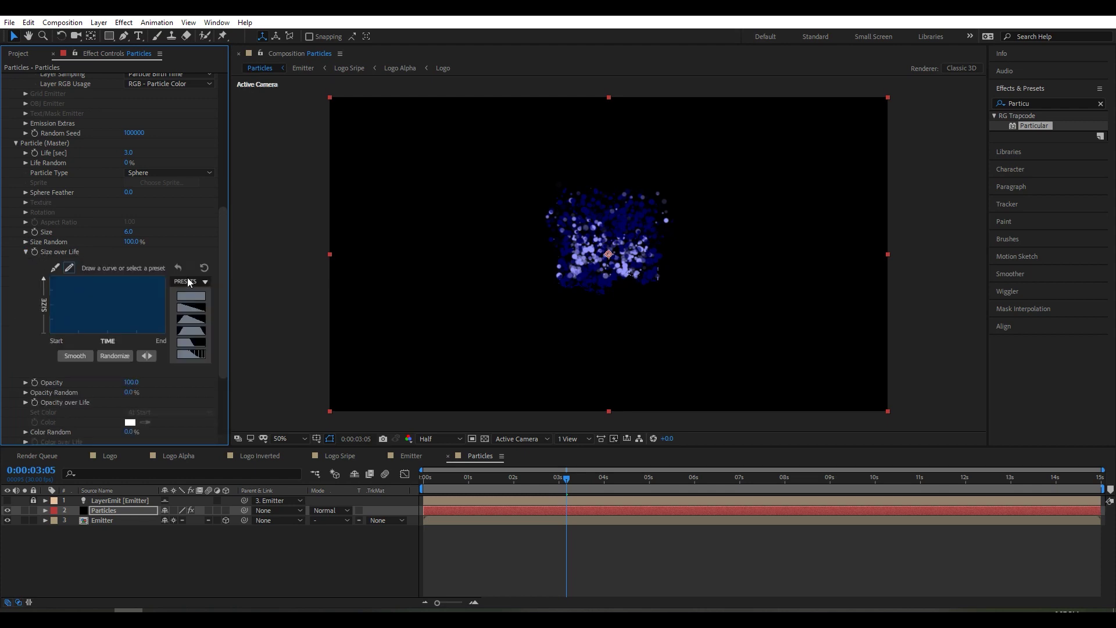
{"action": "left_click", "coordinate": [186, 313]}
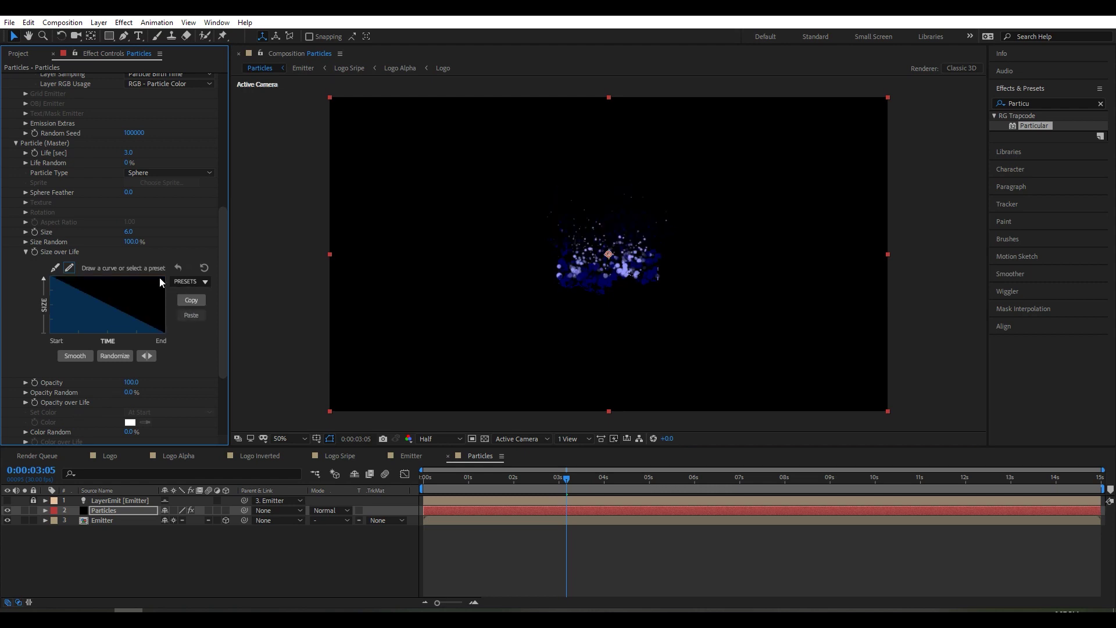
{"action": "left_click", "coordinate": [25, 251]}
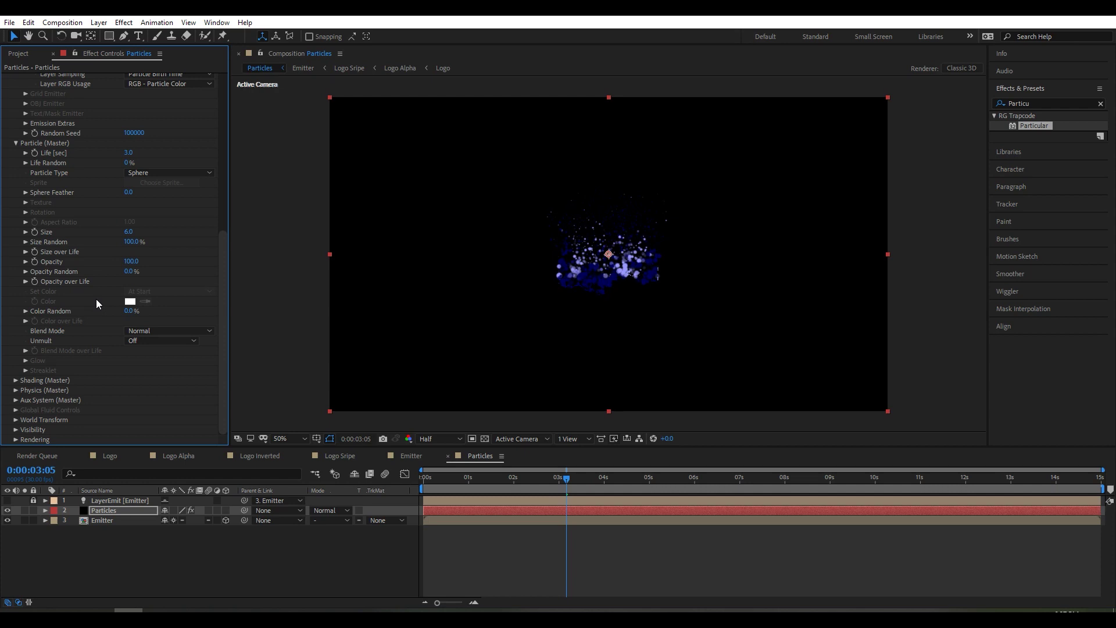
In Particular's air physics, set the Turbulence Field's Affect Position to 300
{"action": "left_click", "coordinate": [16, 389]}
{"action": "scroll", "coordinate": [82, 375], "scroll_direction": "down", "scroll_amount": 2}
{"action": "left_click", "coordinate": [24, 371]}
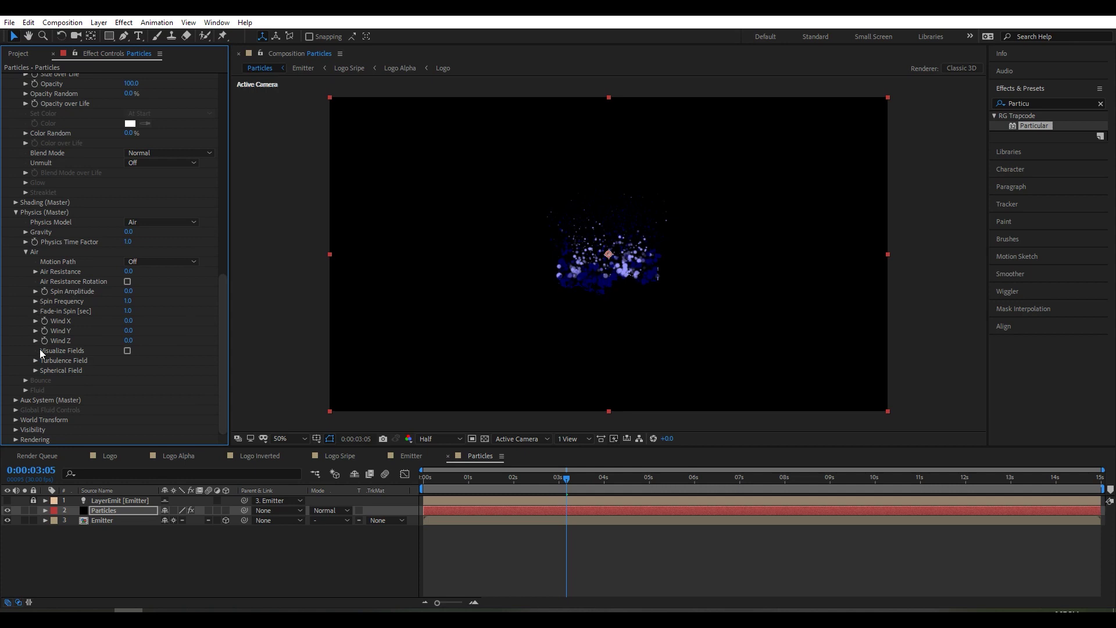
{"action": "left_click", "coordinate": [36, 360]}
{"action": "scroll", "coordinate": [64, 358], "scroll_direction": "down", "scroll_amount": 5}
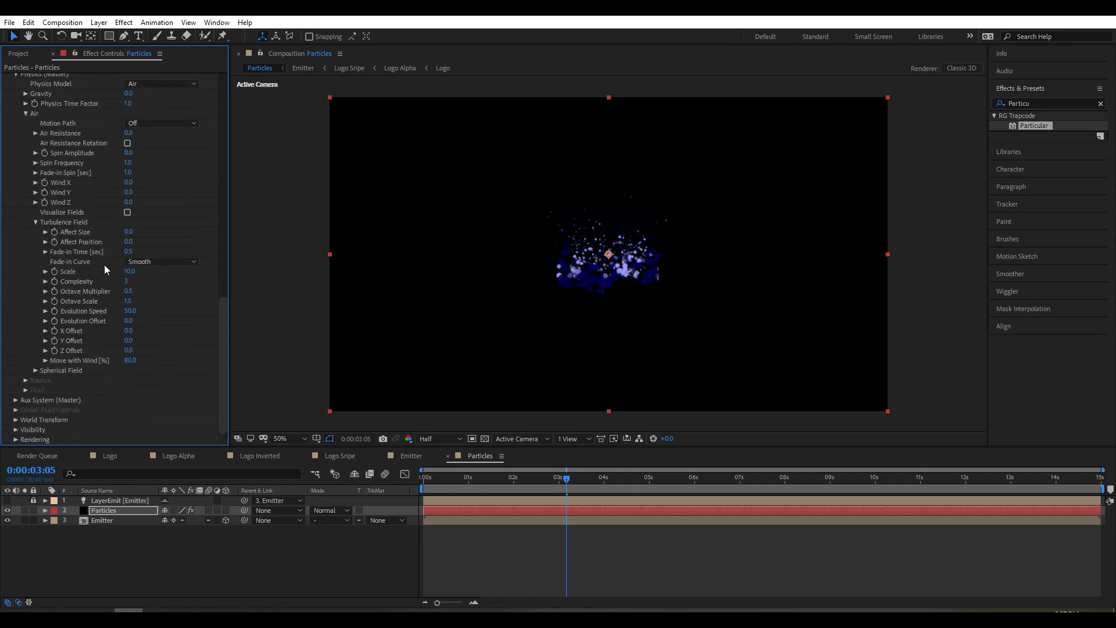
{"action": "left_click", "coordinate": [128, 241]}
{"action": "type", "text": "300"}
{"action": "key", "text": "Return"}
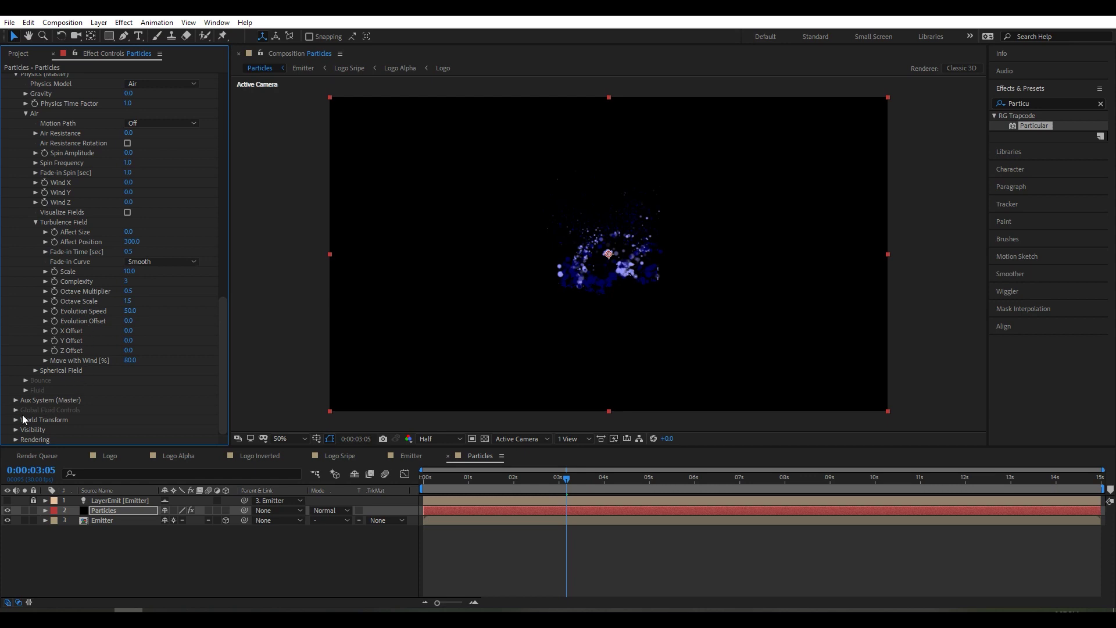
Set Particular's rendering Acceleration to GPU
{"action": "left_click", "coordinate": [16, 440]}
{"action": "scroll", "coordinate": [118, 403], "scroll_direction": "down", "scroll_amount": 2}
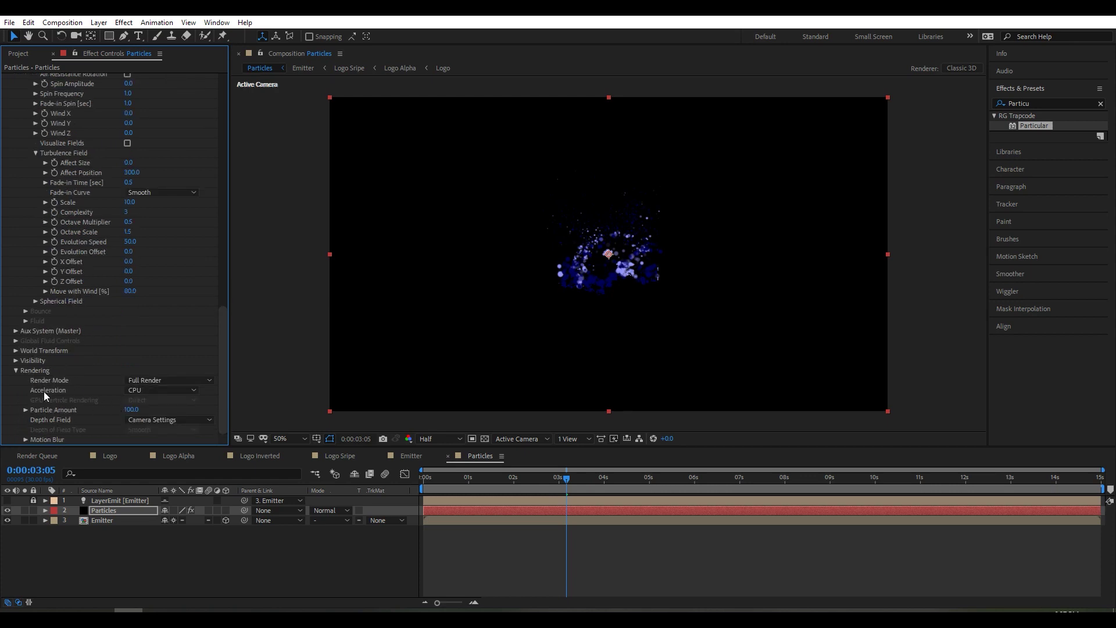
{"action": "left_click", "coordinate": [131, 389]}
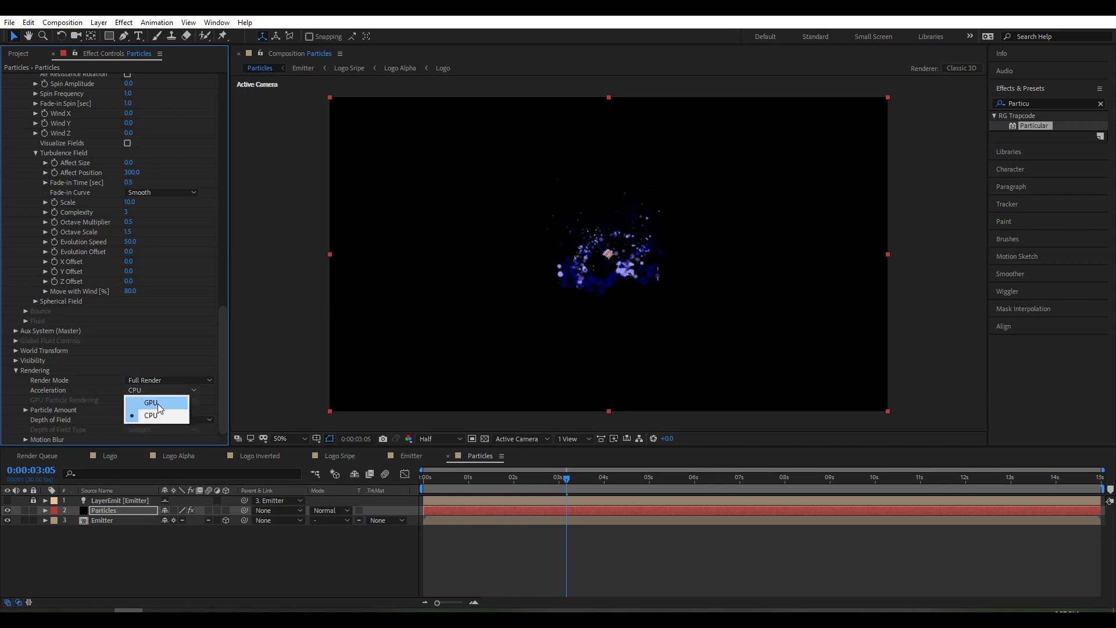
{"action": "left_click", "coordinate": [160, 402]}
Turn Particular's Motion Blur on and scrub forward to about 0:00:03:28 to check the particles
{"action": "scroll", "coordinate": [83, 399], "scroll_direction": "down", "scroll_amount": 2}
{"action": "left_click", "coordinate": [26, 360]}
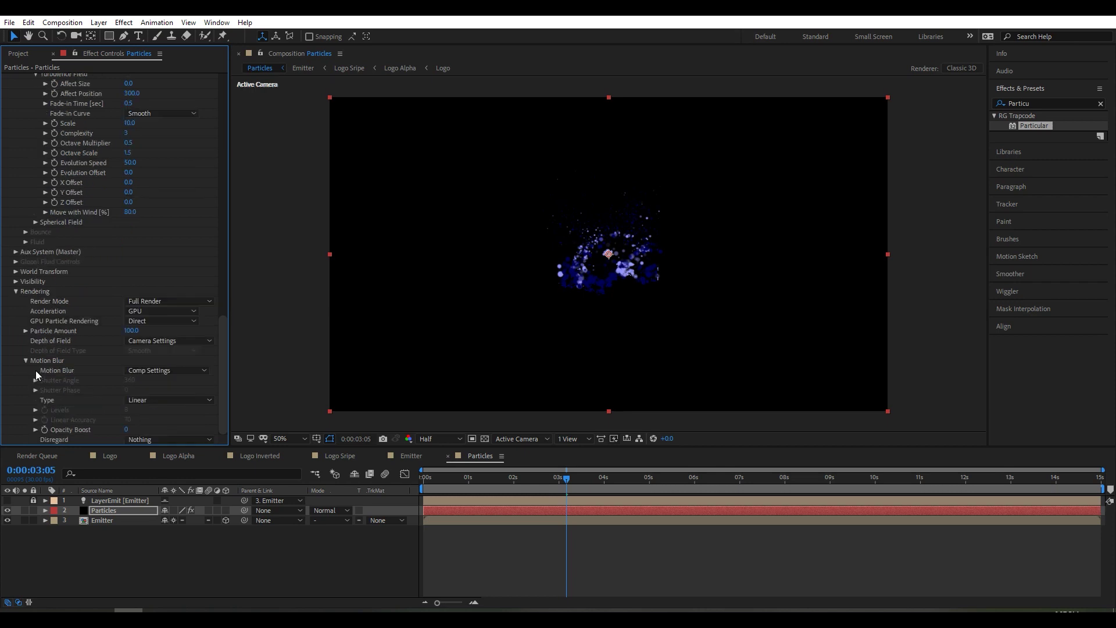
{"action": "left_click", "coordinate": [152, 369]}
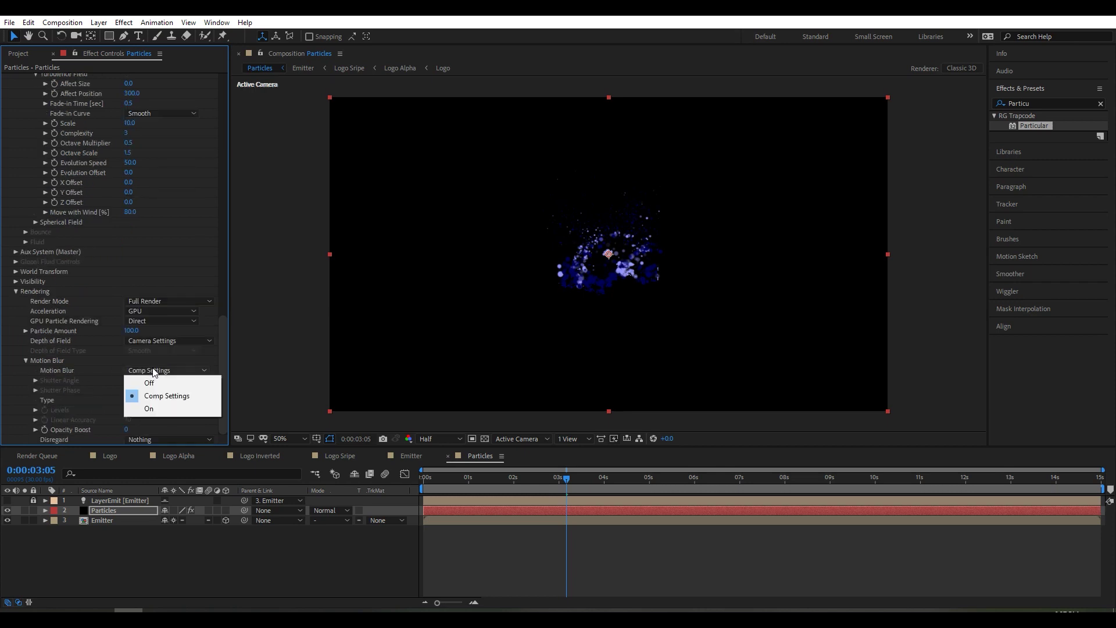
{"action": "left_click", "coordinate": [148, 399]}
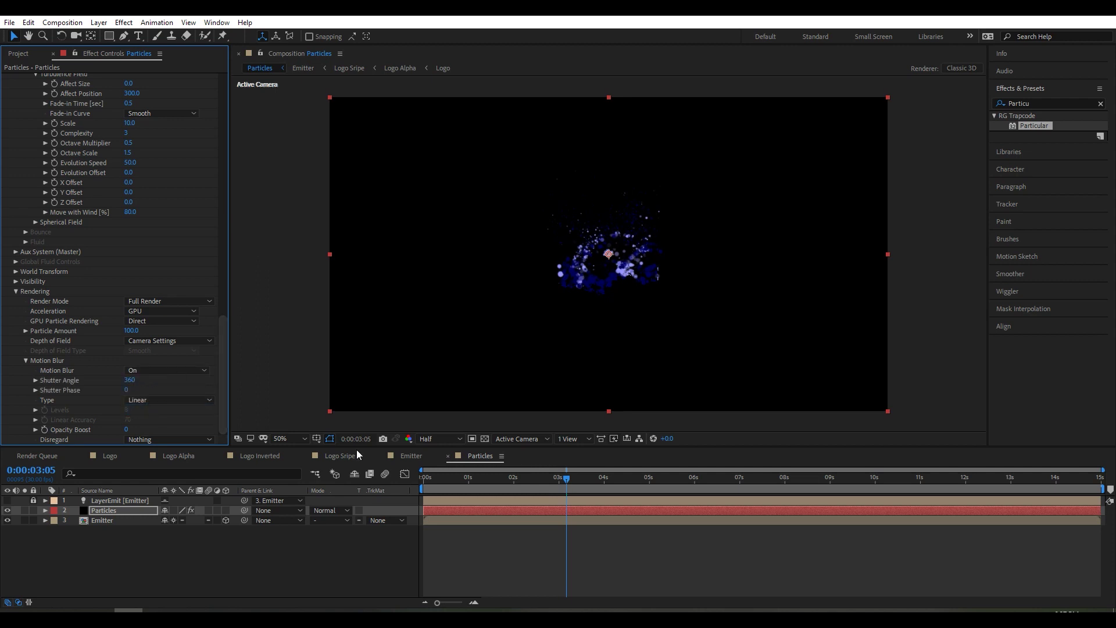
{"action": "left_click_drag", "start_coordinate": [570, 488], "coordinate": [608, 493]}
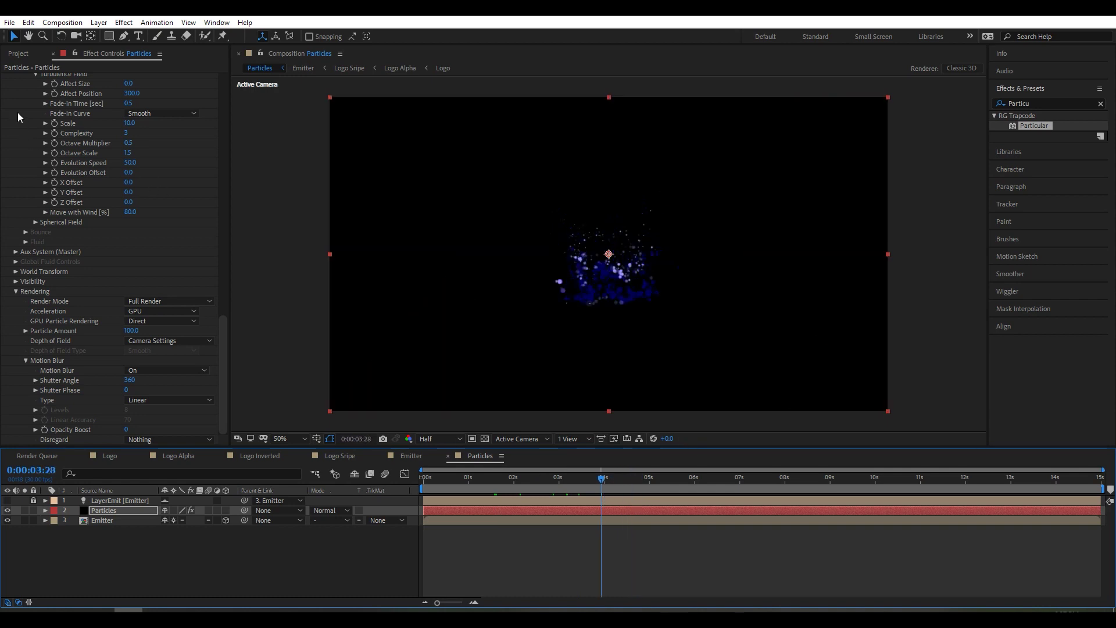
Find the CC Vector Blur effect and apply it to the Particles layer after Particular
{"action": "scroll", "coordinate": [74, 249], "scroll_direction": "up", "scroll_amount": 15}
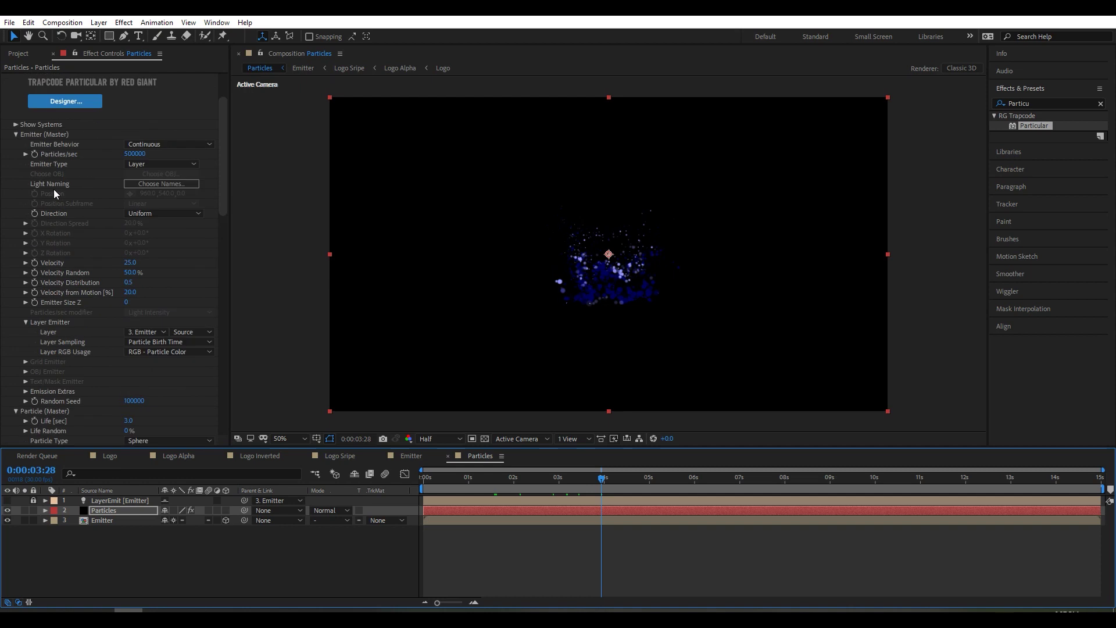
{"action": "left_click", "coordinate": [6, 78]}
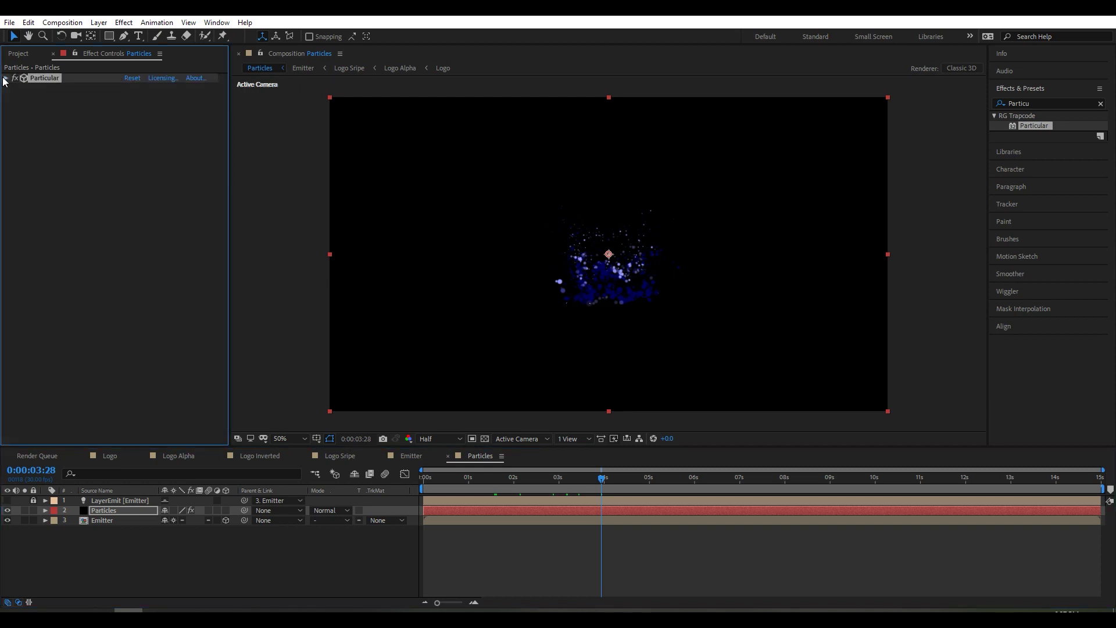
{"action": "double_click", "coordinate": [1041, 102]}
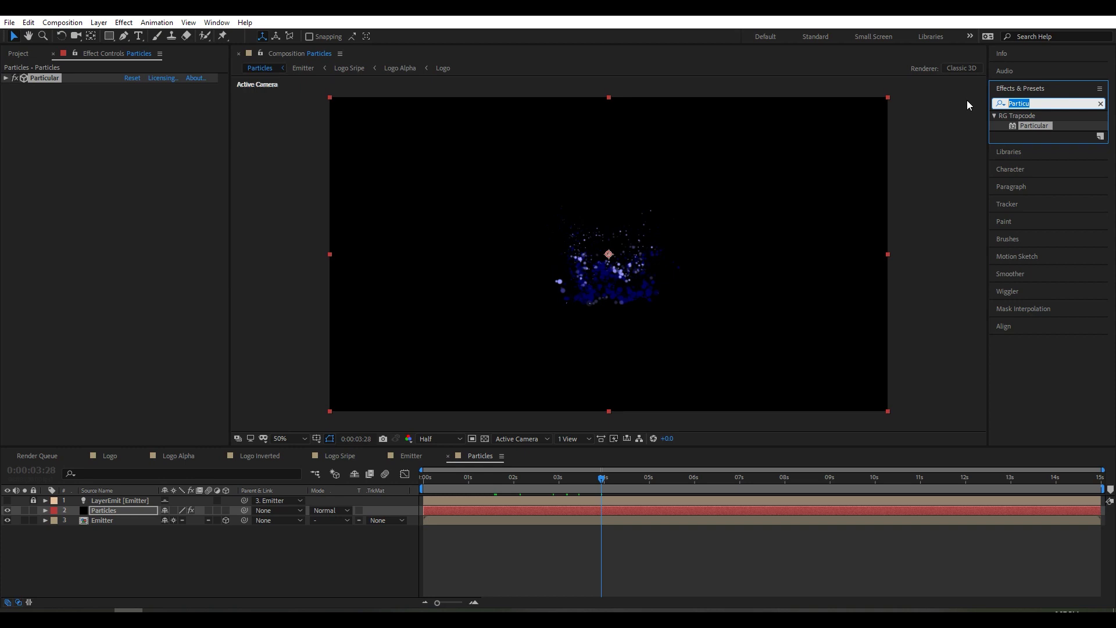
{"action": "type", "text": "cc"}
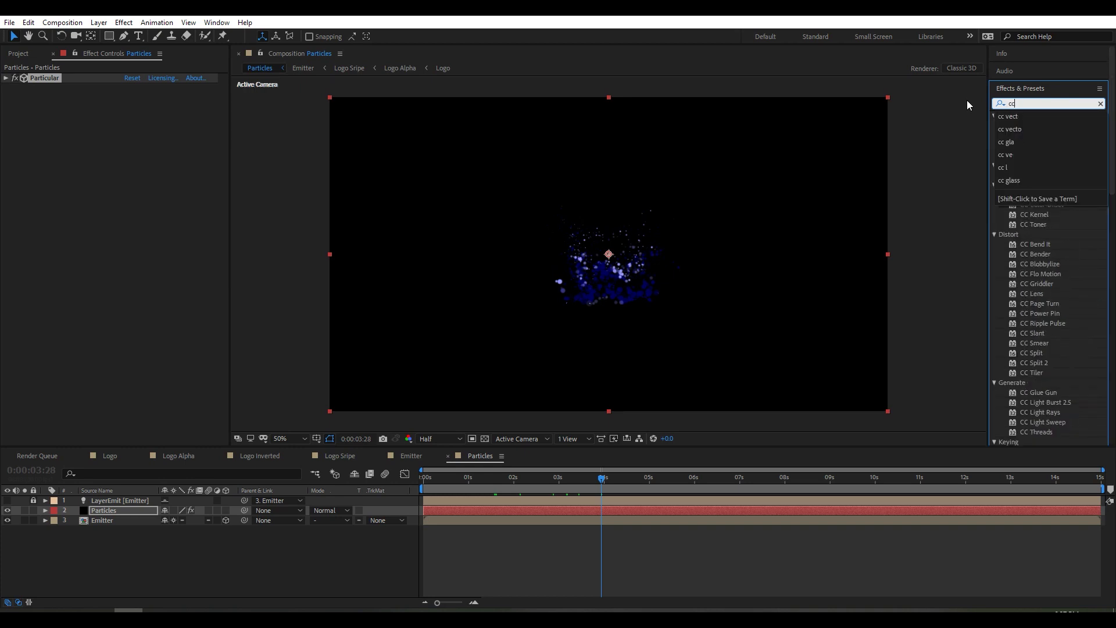
{"action": "type", "text": " v"}
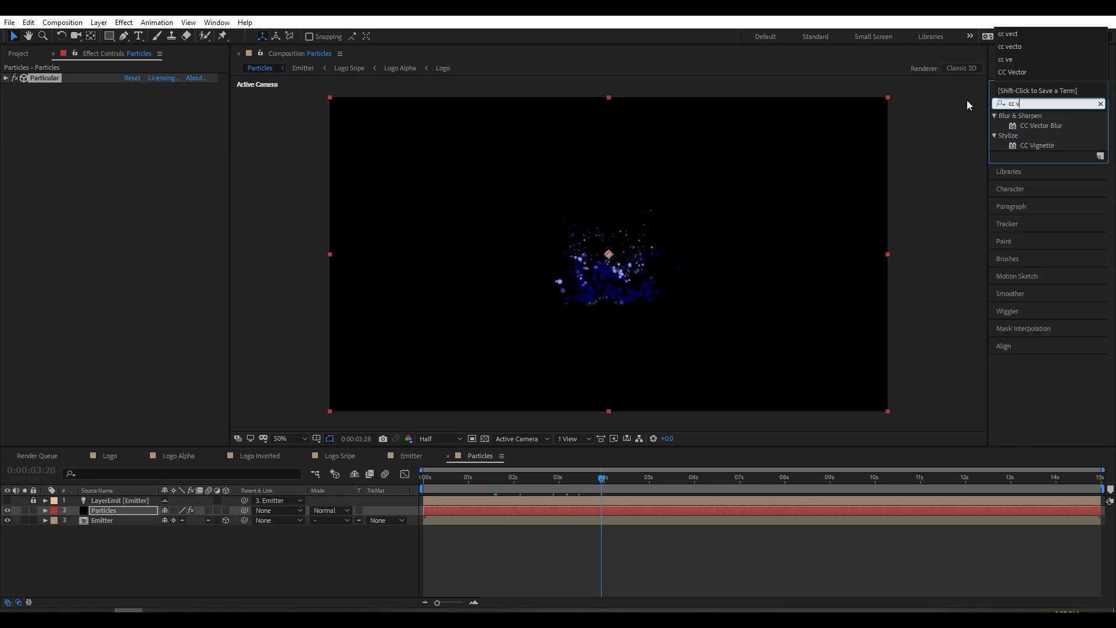
{"action": "type", "text": "ect"}
{"action": "left_click_drag", "start_coordinate": [1043, 125], "coordinate": [110, 511]}
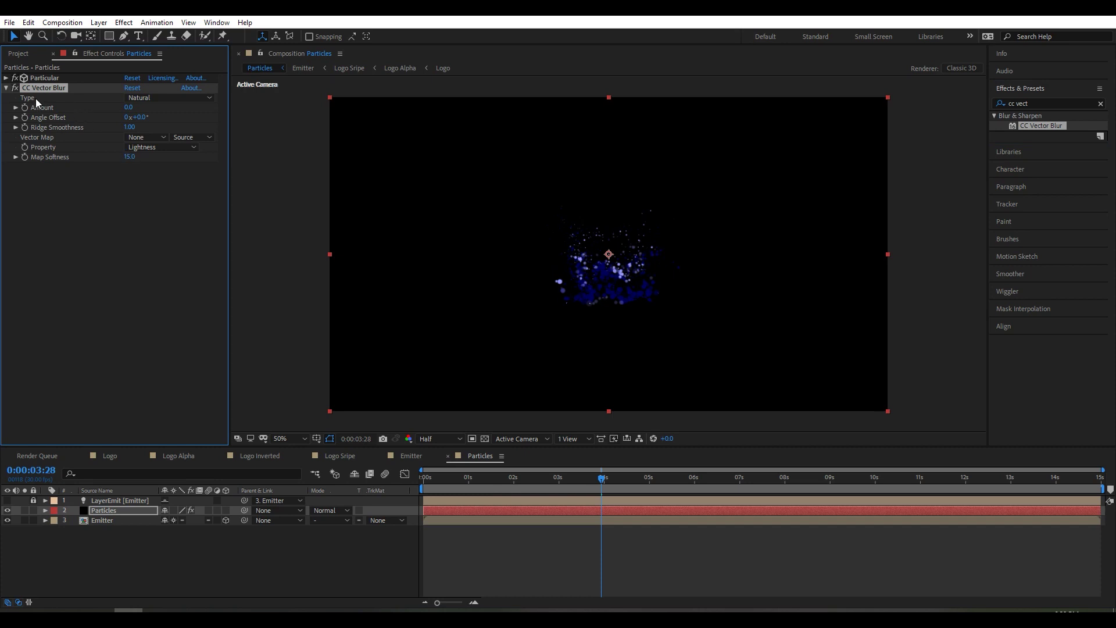
Set CC Vector Blur's Type to Perpendicular, Amount to 15 and Map Softness to 20, and check the frame at 0:00:02:08
{"action": "left_click", "coordinate": [148, 97]}
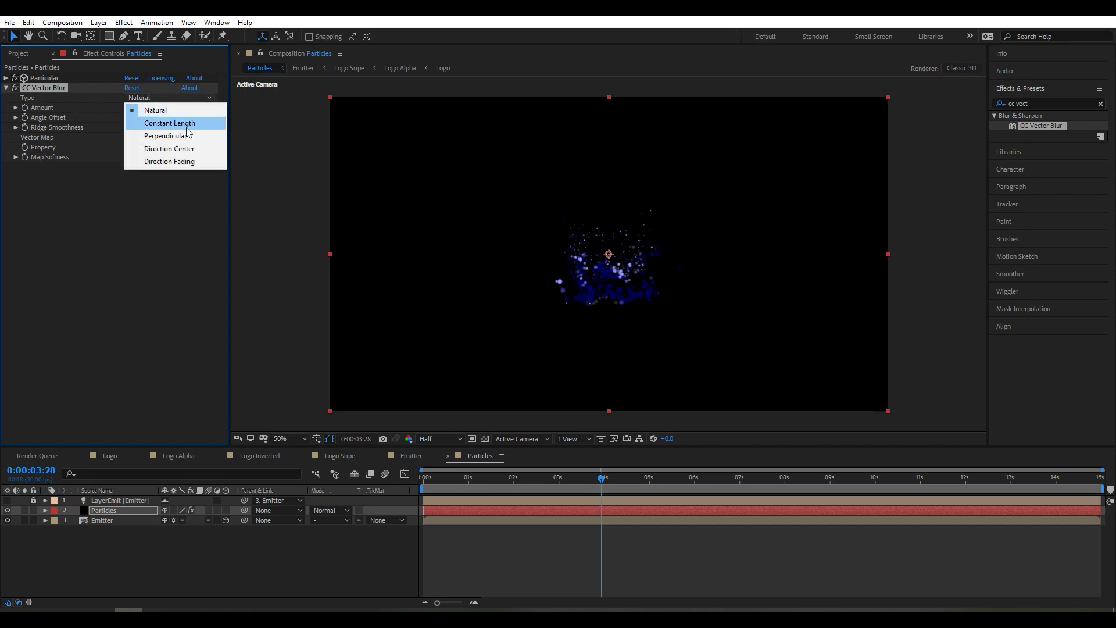
{"action": "left_click", "coordinate": [168, 136]}
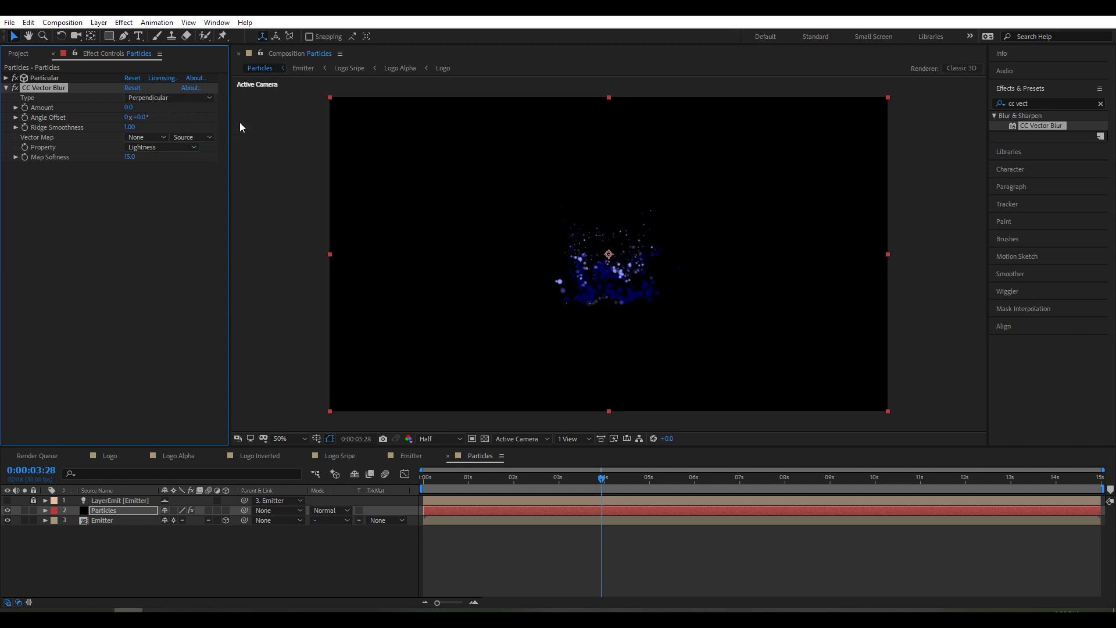
{"action": "left_click", "coordinate": [124, 108]}
{"action": "type", "text": "15"}
{"action": "key", "text": "Return"}
{"action": "left_click", "coordinate": [129, 157]}
{"action": "type", "text": "20"}
{"action": "key", "text": "Return"}
{"action": "left_click", "coordinate": [526, 478]}
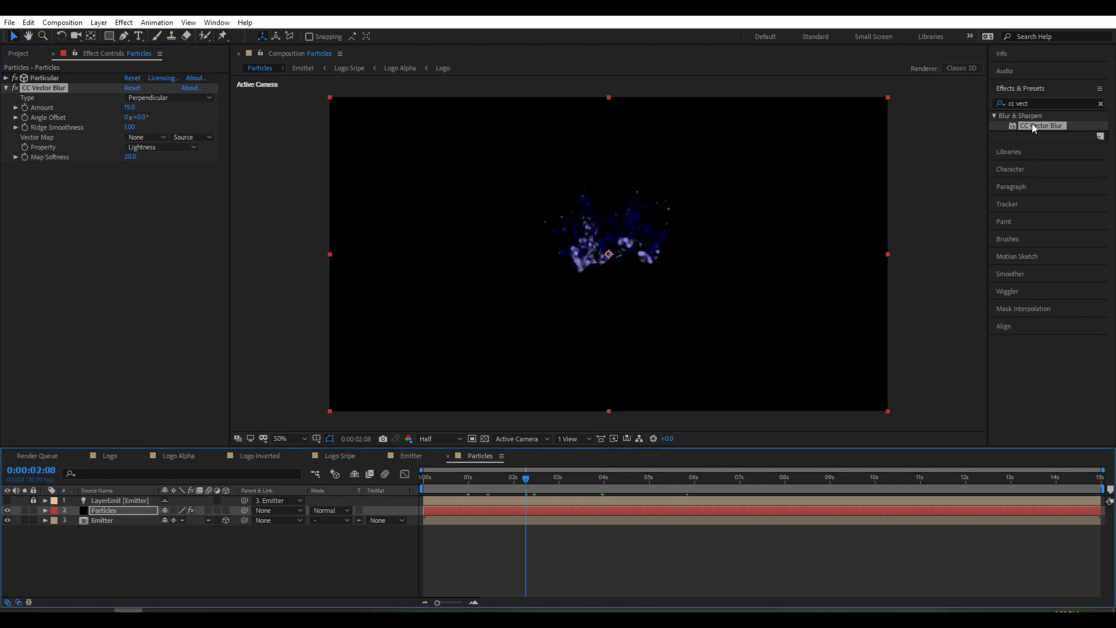
Apply the Sharpen effect to the Particles layer with a Sharpen Amount of 75
{"action": "left_click_drag", "start_coordinate": [1046, 102], "coordinate": [897, 102]}
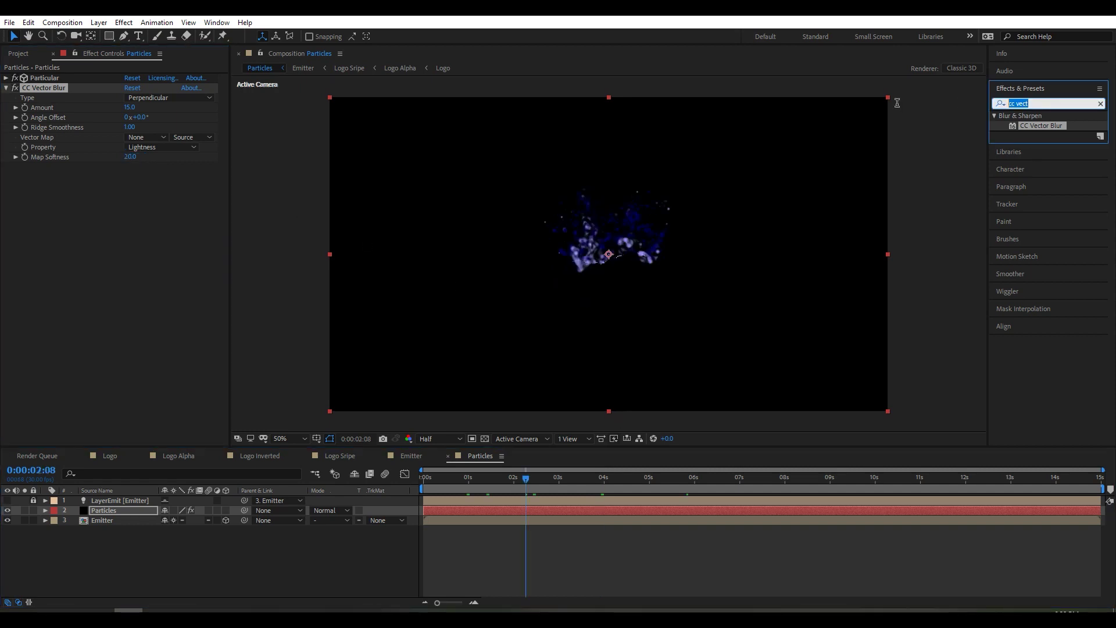
{"action": "type", "text": "Sha"}
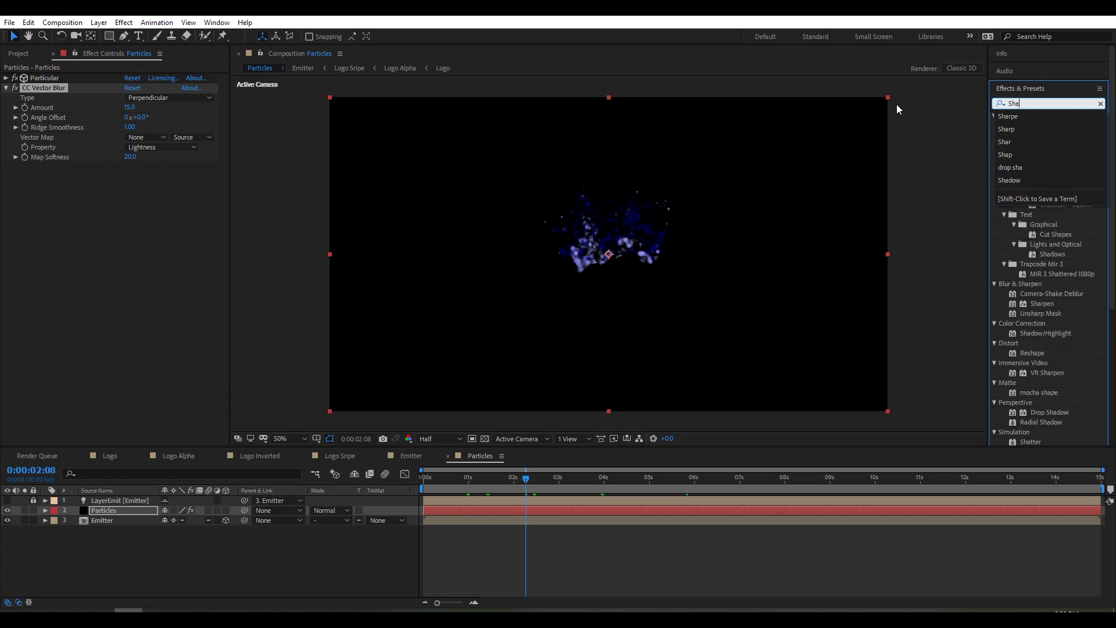
{"action": "type", "text": "rpe"}
{"action": "left_click_drag", "start_coordinate": [1042, 125], "coordinate": [125, 510]}
{"action": "left_click", "coordinate": [127, 177]}
{"action": "type", "text": "80"}
{"action": "key", "text": "Return"}
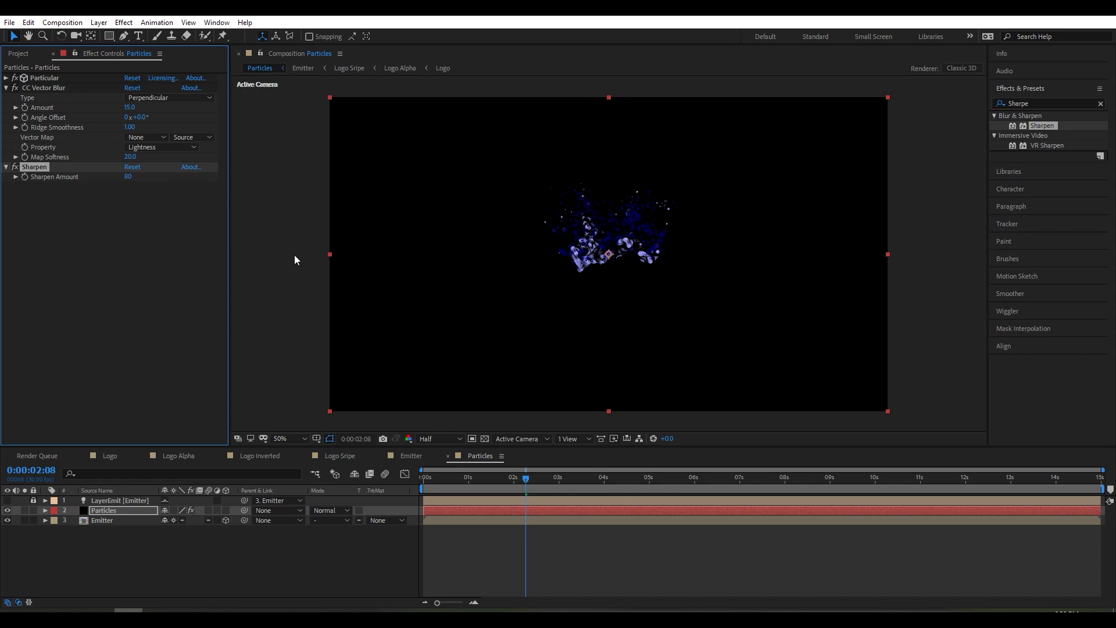
{"action": "left_click", "coordinate": [129, 177]}
{"action": "type", "text": "75"}
{"action": "key", "text": "Return"}
{"action": "left_click", "coordinate": [6, 88]}
Apply the Stylize Glow effect to the Particles layer with a Glow Radius of 50
{"action": "left_click", "coordinate": [1043, 103]}
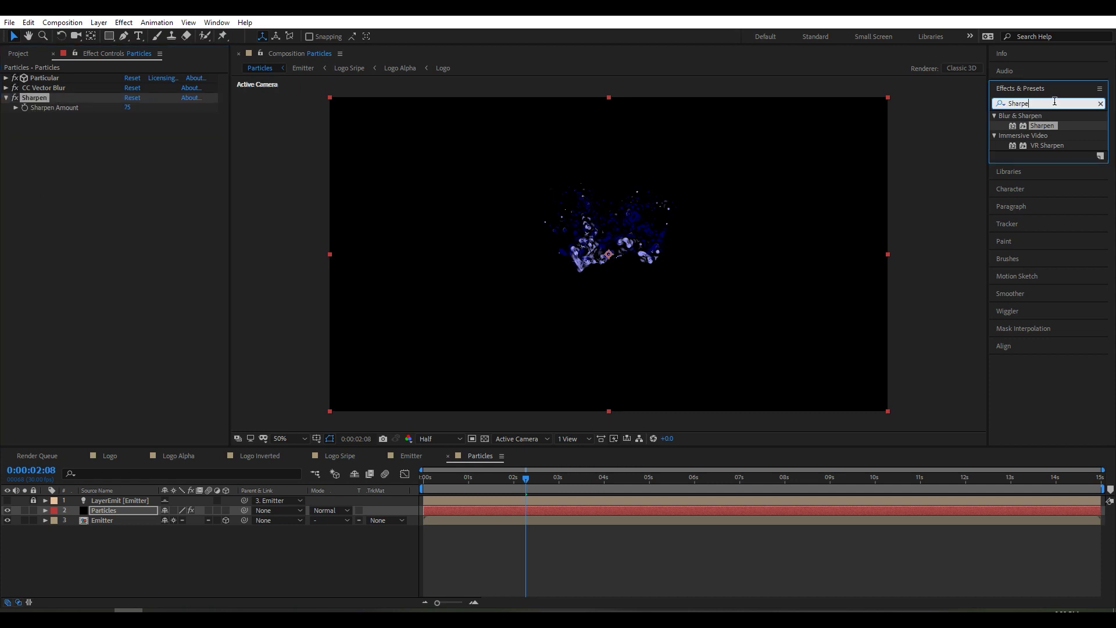
{"action": "type", "text": "Glow"}
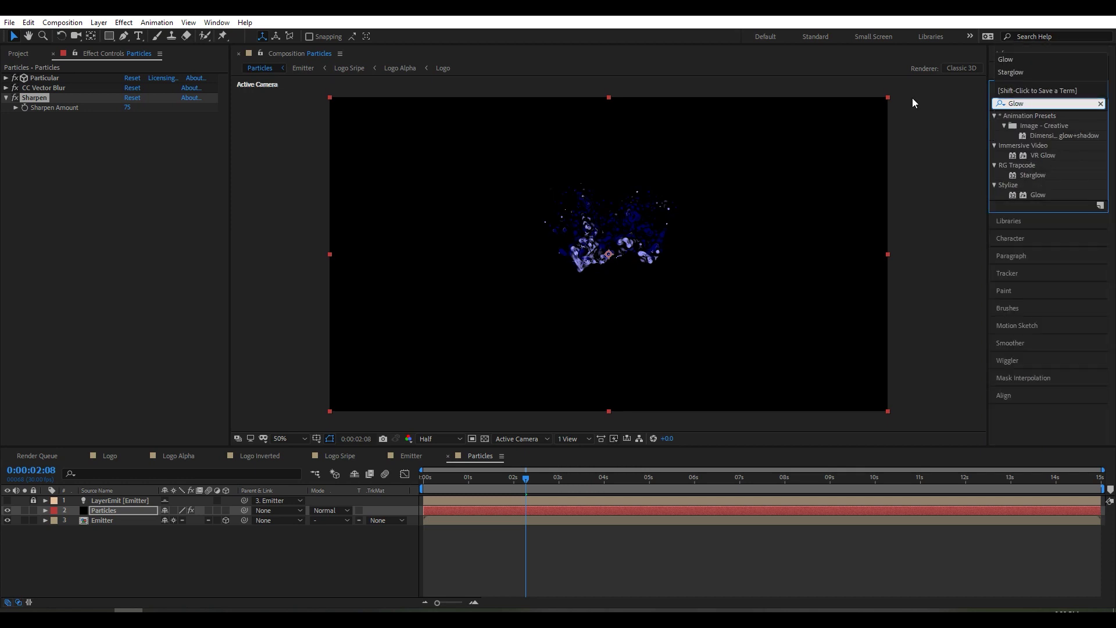
{"action": "left_click_drag", "start_coordinate": [1039, 195], "coordinate": [144, 511]}
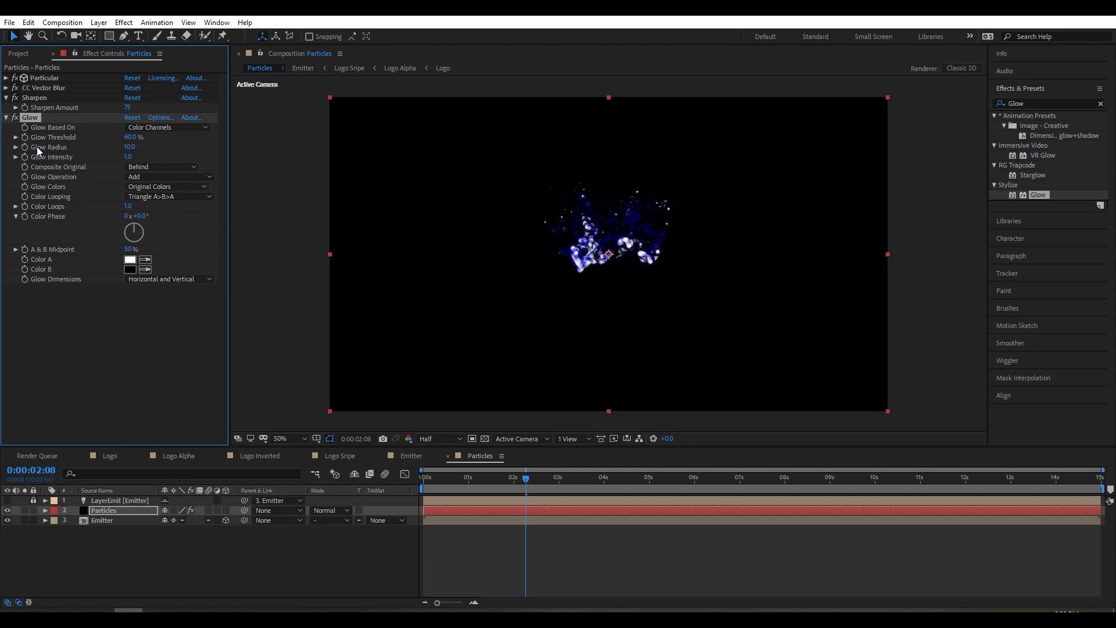
{"action": "left_click", "coordinate": [128, 147]}
{"action": "type", "text": "50"}
{"action": "key", "text": "Return"}
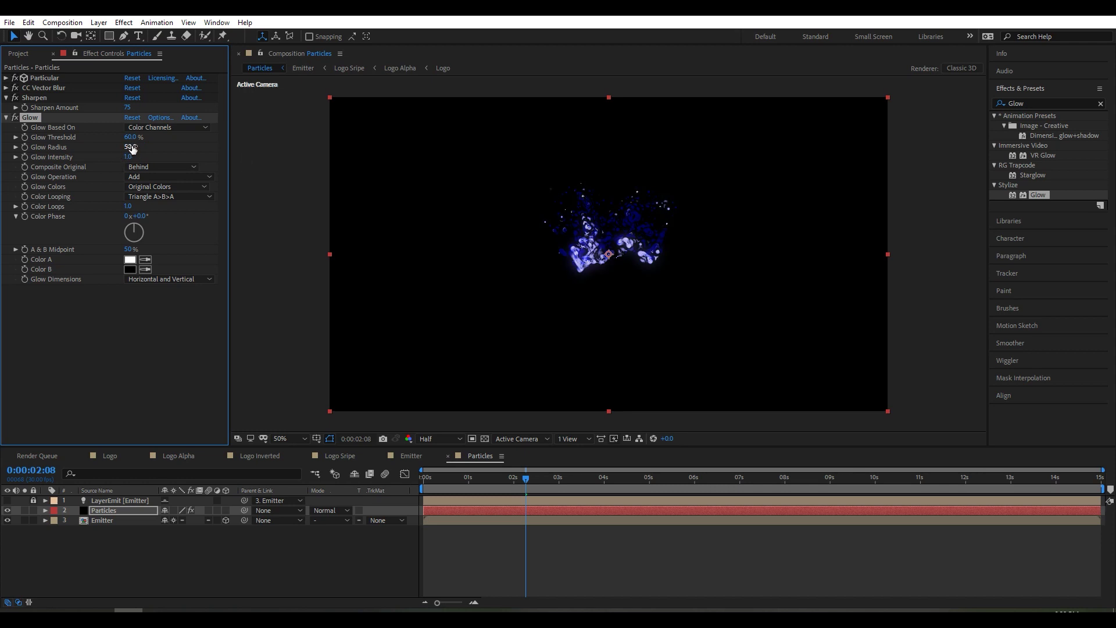
{"action": "left_click", "coordinate": [6, 118]}
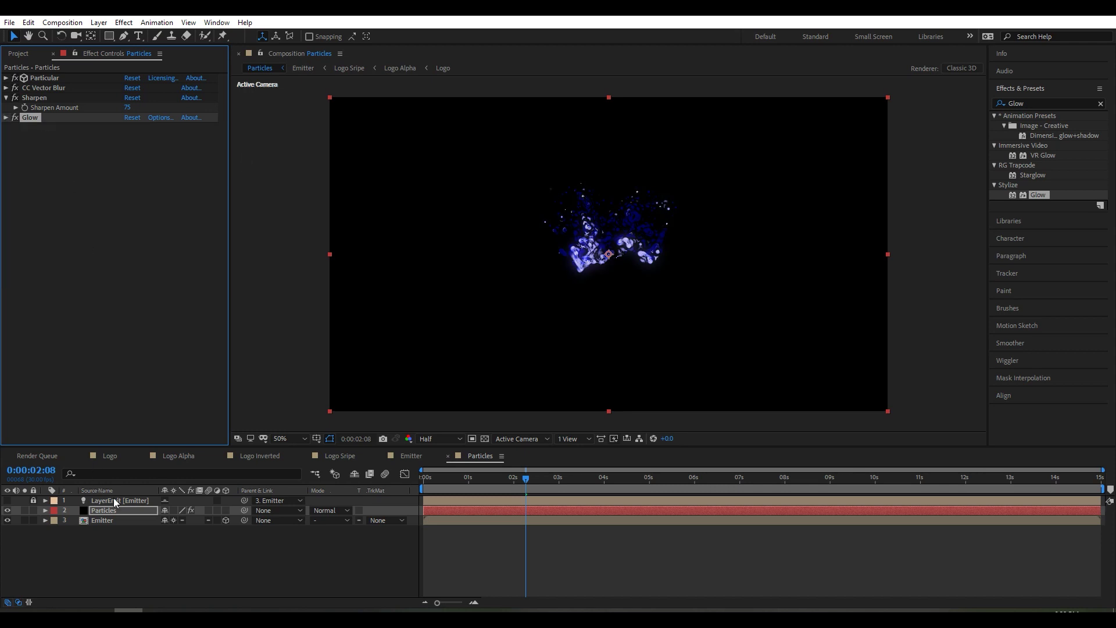
Apply Glow to the Emitter layer with a Glow Radius of 20 and a Glow Intensity of 2
{"action": "left_click_drag", "start_coordinate": [1038, 193], "coordinate": [101, 518]}
{"action": "left_click", "coordinate": [129, 108]}
{"action": "type", "text": "20"}
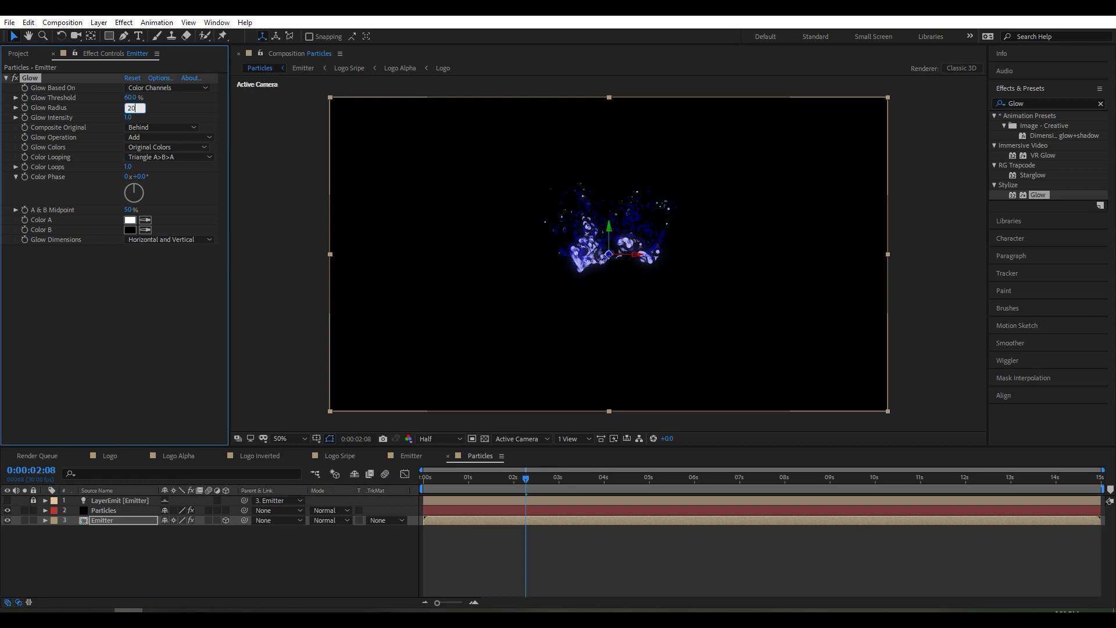
{"action": "key", "text": "Return"}
{"action": "left_click", "coordinate": [128, 118]}
{"action": "type", "text": "2"}
{"action": "key", "text": "Return"}
{"action": "left_click", "coordinate": [6, 78]}
{"action": "left_click", "coordinate": [197, 543]}
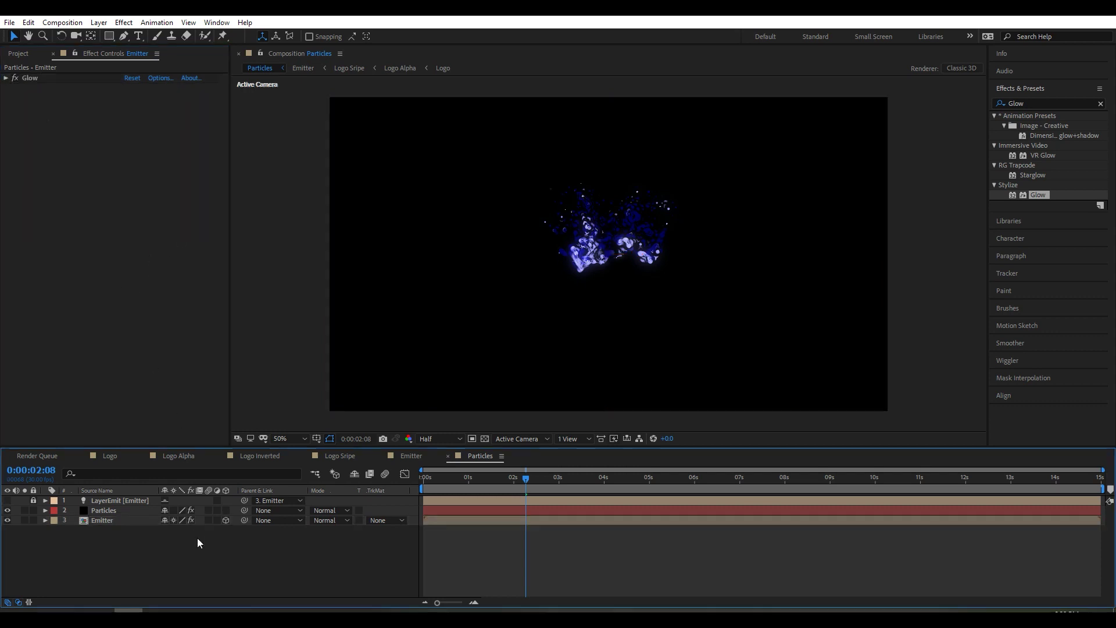
Add the Logo Inverted composition beneath the Emitter layer in the Particles composition and preview the disintegration
{"action": "left_click_drag", "start_coordinate": [518, 480], "coordinate": [633, 487]}
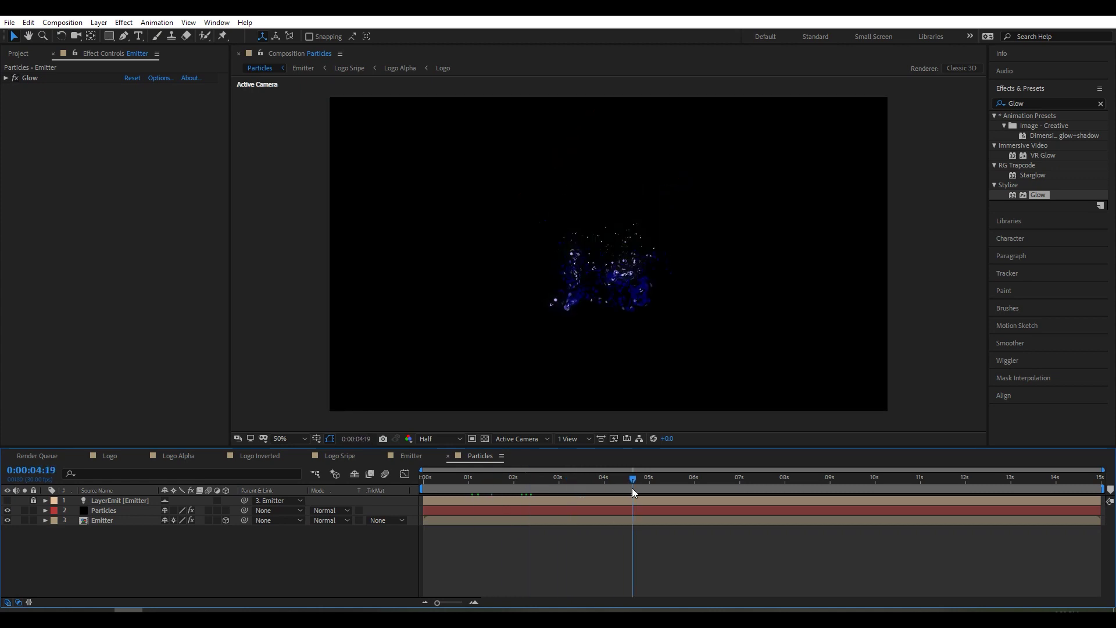
{"action": "left_click", "coordinate": [19, 53]}
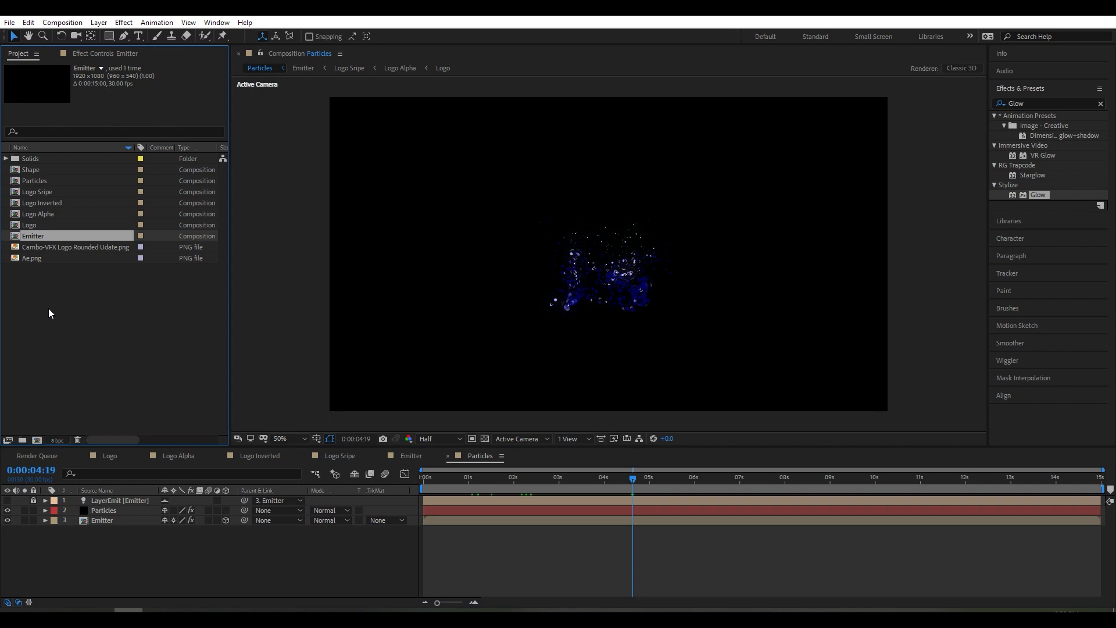
{"action": "left_click_drag", "start_coordinate": [45, 202], "coordinate": [63, 565]}
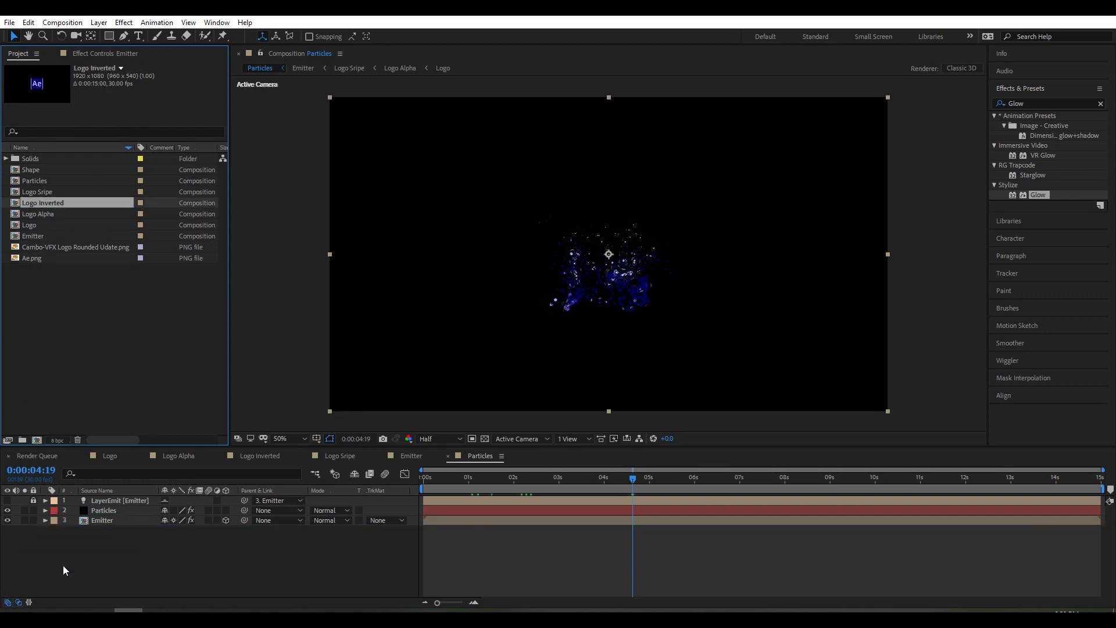
{"action": "left_click", "coordinate": [492, 489]}
{"action": "left_click_drag", "start_coordinate": [498, 489], "coordinate": [616, 493]}
{"action": "key", "text": "space"}
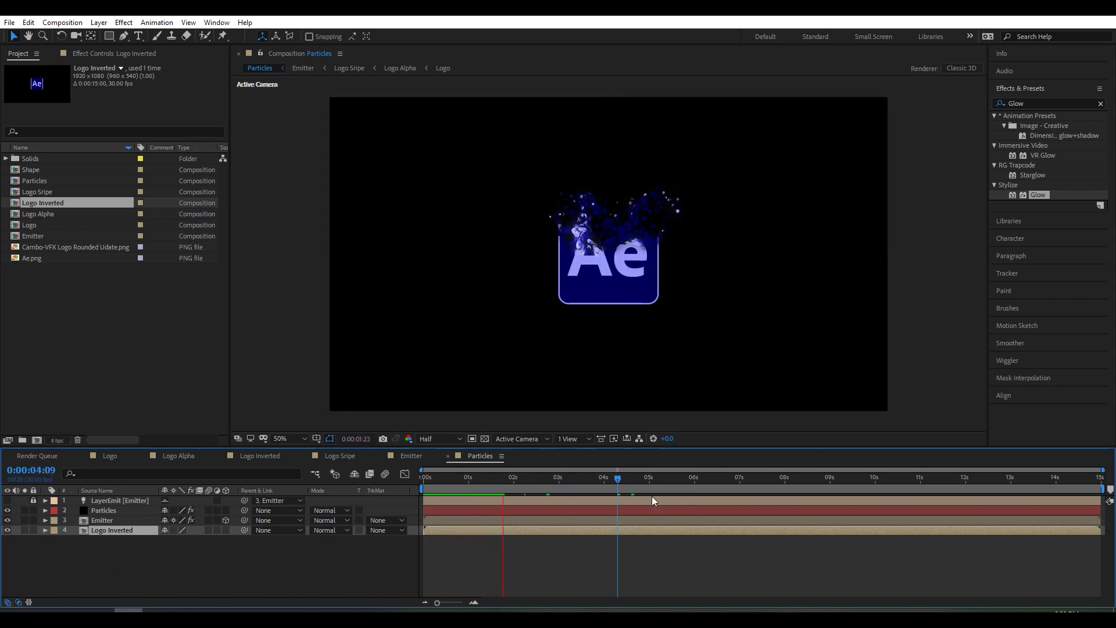
{"action": "key", "text": "space"}
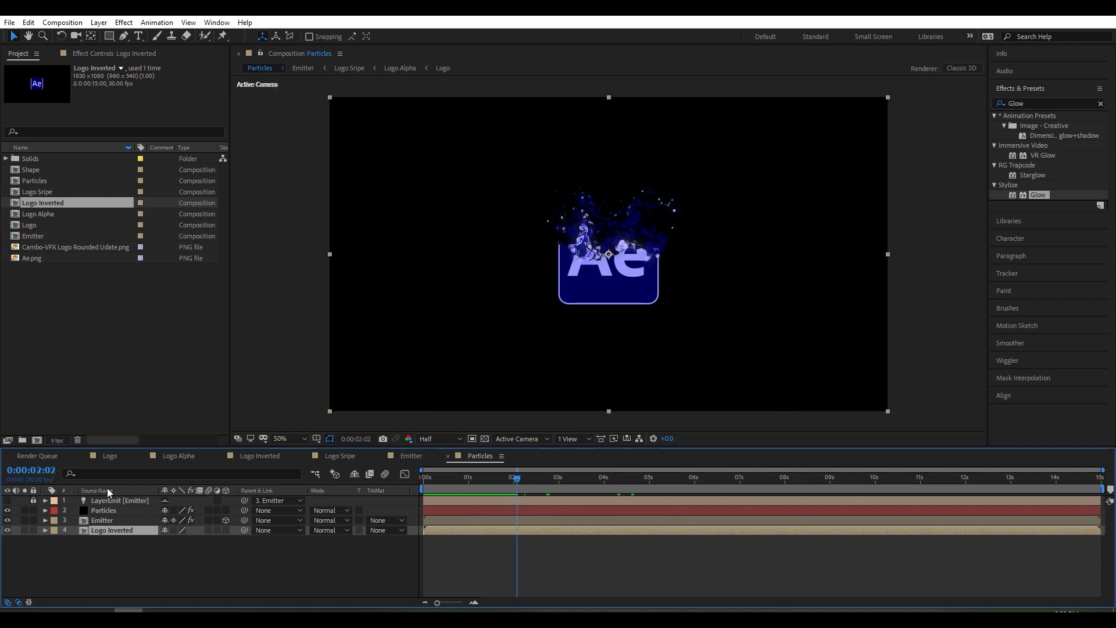
Create a new composition named Animation, keeping 1920 x 1080 px, 30 fps and a 15-second duration
{"action": "left_click", "coordinate": [36, 440]}
{"action": "left_click", "coordinate": [351, 207]}
{"action": "key", "text": "ctrl+a"}
{"action": "type", "text": "A"}
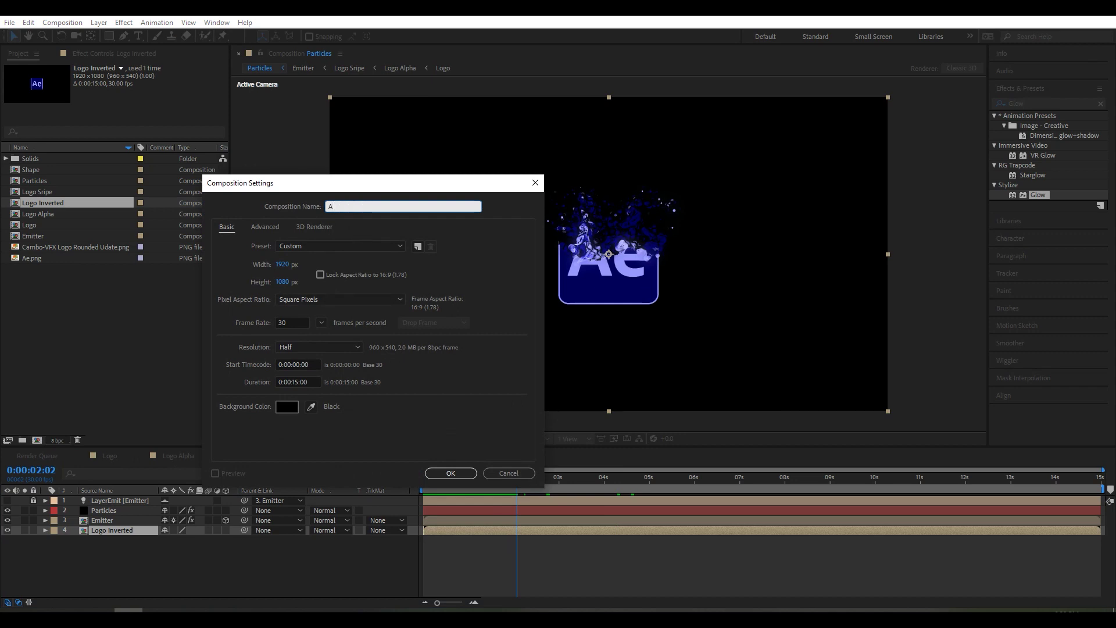
{"action": "type", "text": "nimation"}
{"action": "left_click", "coordinate": [450, 473]}
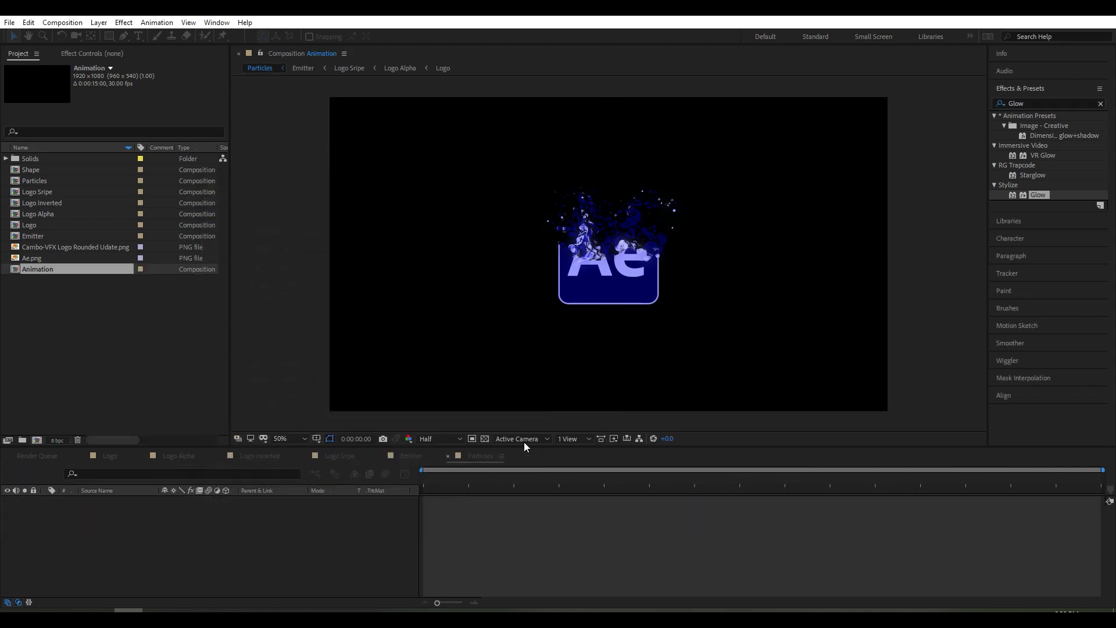
Place the Particles composition in the Animation composition and preview it
{"action": "left_click", "coordinate": [33, 182]}
{"action": "left_click_drag", "start_coordinate": [43, 180], "coordinate": [87, 538]}
{"action": "key", "text": "space"}
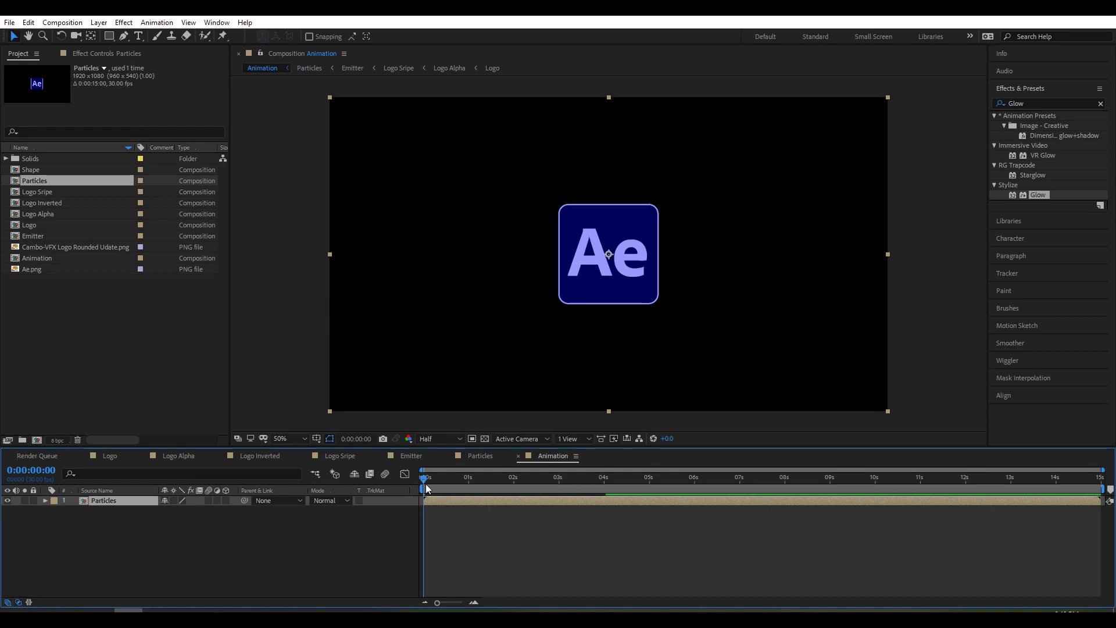
Create a black solid named Floor at 1920 x 1080 px and place it beneath the Particles layer
{"action": "right_click", "coordinate": [133, 539]}
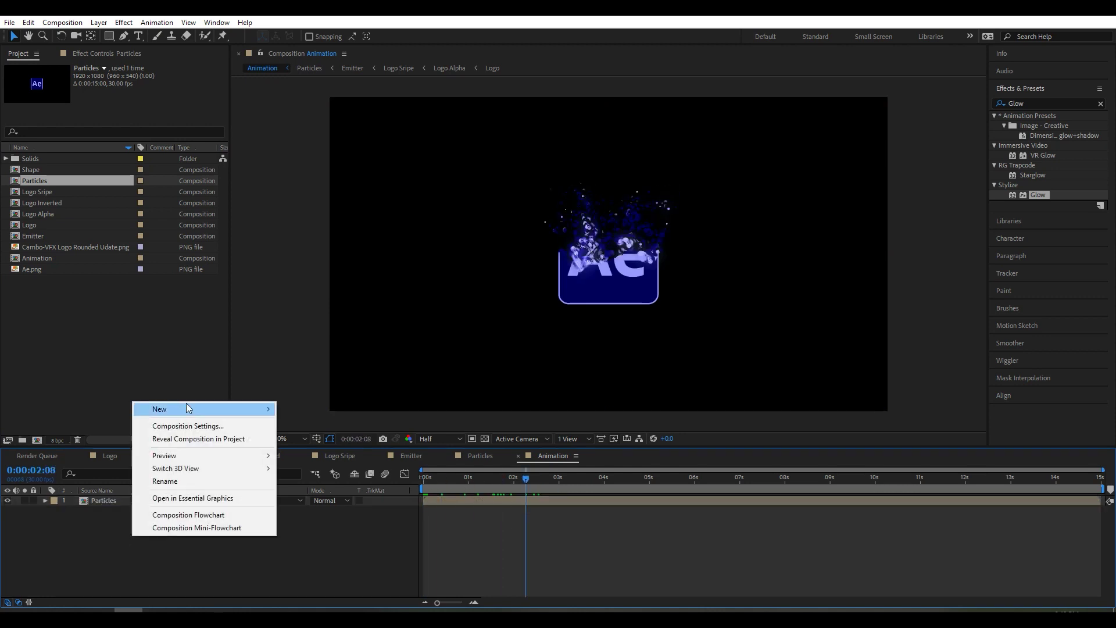
{"action": "mouse_move", "coordinate": [186, 408]}
{"action": "left_click", "coordinate": [324, 438]}
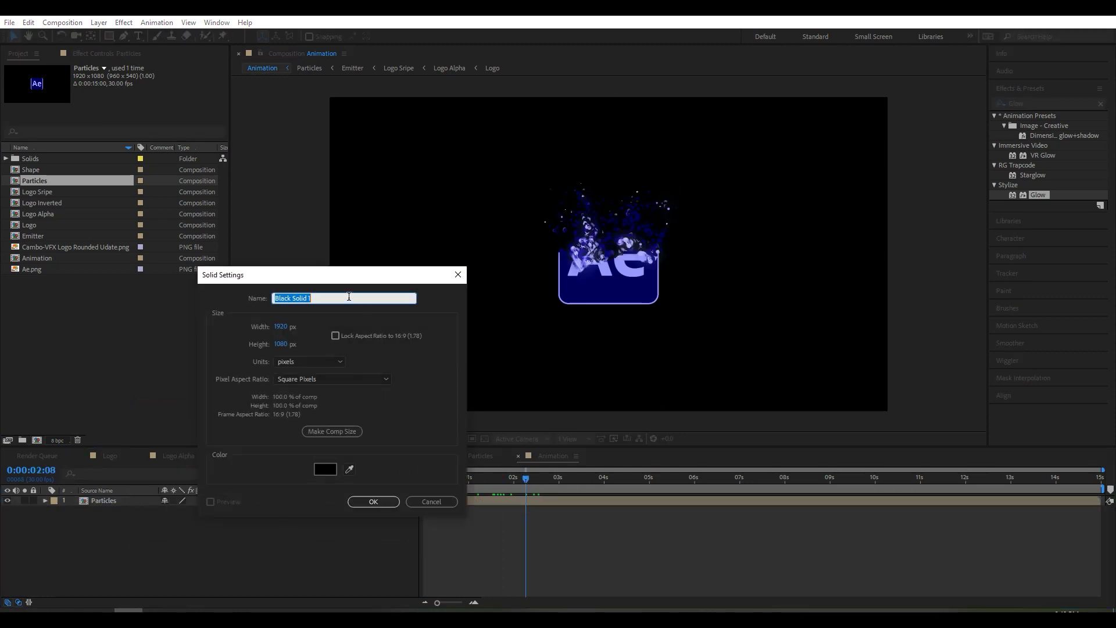
{"action": "type", "text": "Floor"}
{"action": "left_click", "coordinate": [354, 500]}
{"action": "left_click_drag", "start_coordinate": [112, 501], "coordinate": [117, 523]}
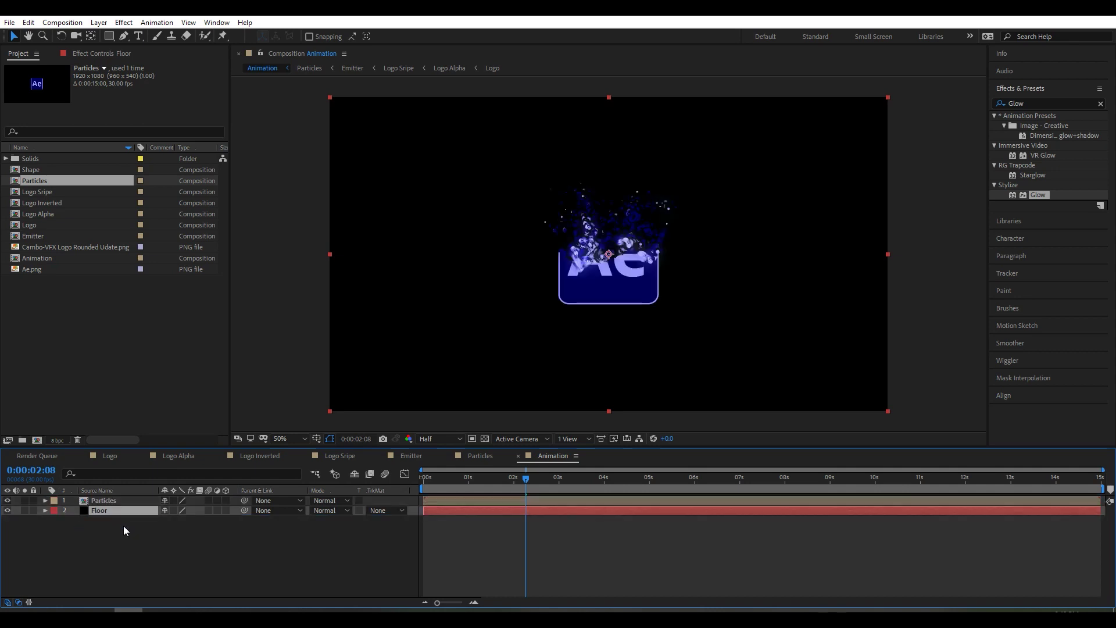
Find the Fractal Noise effect and apply it to the Floor solid
{"action": "left_click", "coordinate": [1036, 103]}
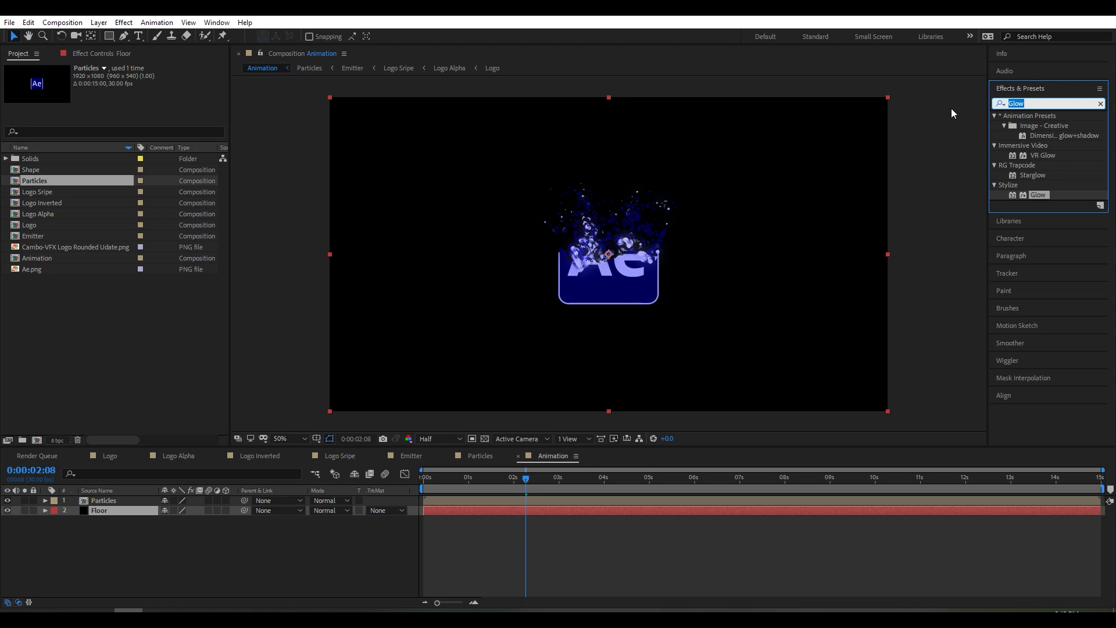
{"action": "type", "text": "fra"}
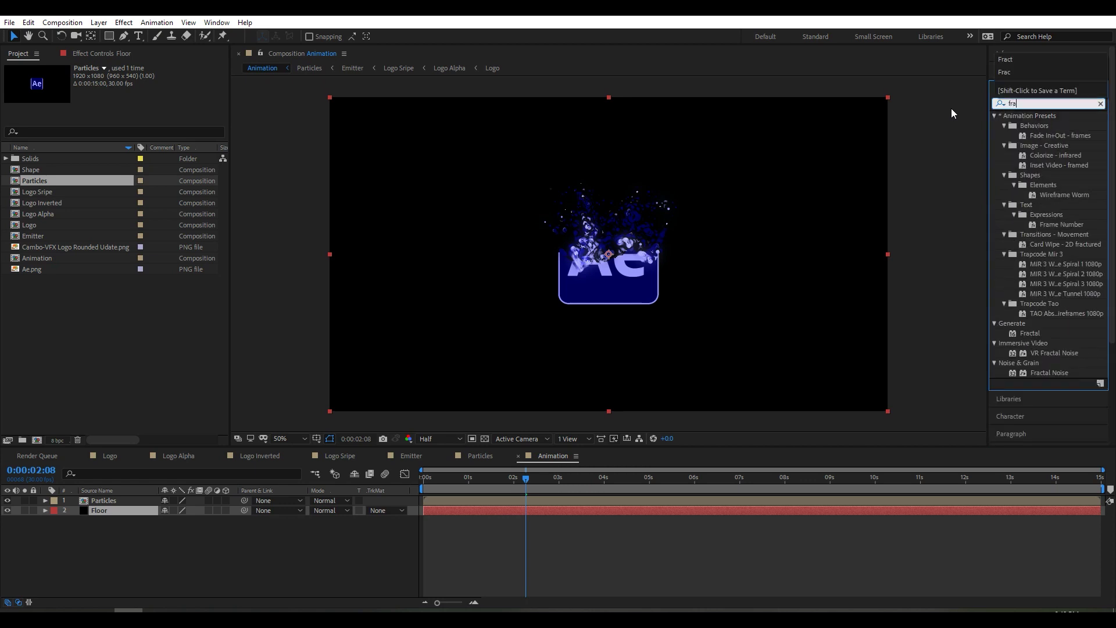
{"action": "type", "text": "cta"}
{"action": "left_click_drag", "start_coordinate": [1063, 165], "coordinate": [144, 513]}
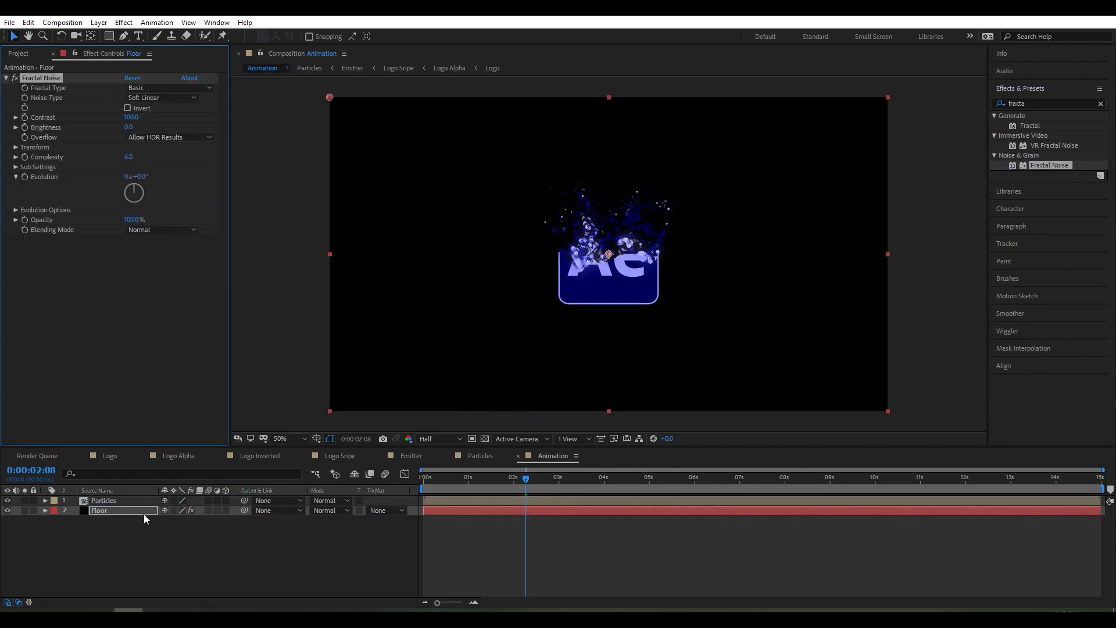
Make the Floor layer 3D and set its X Rotation to -90°
{"action": "left_click", "coordinate": [226, 510]}
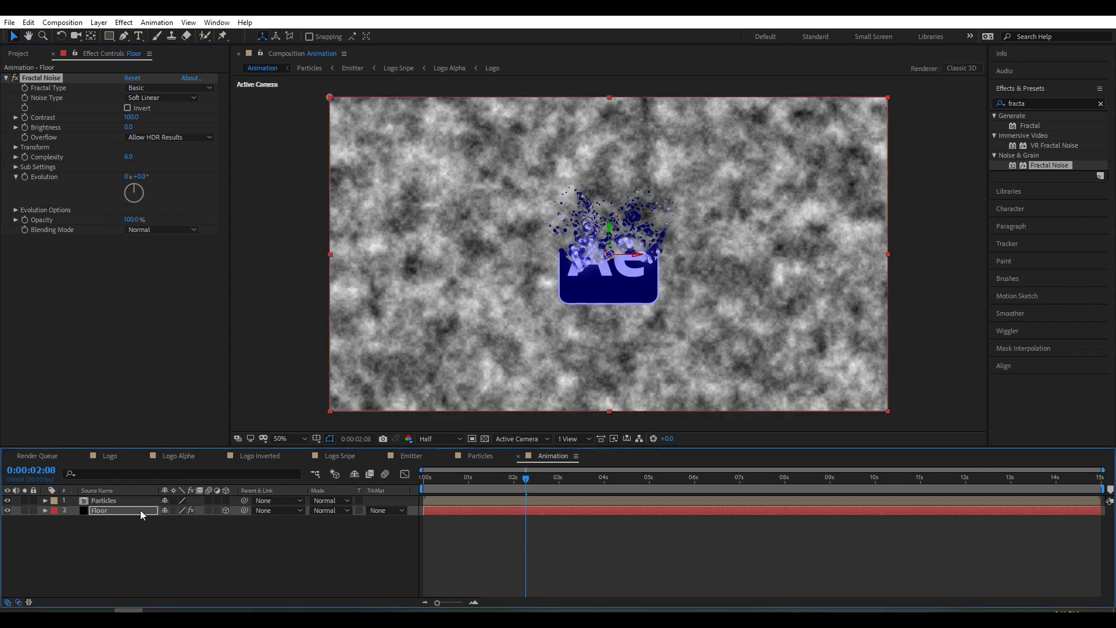
{"action": "key", "text": "r"}
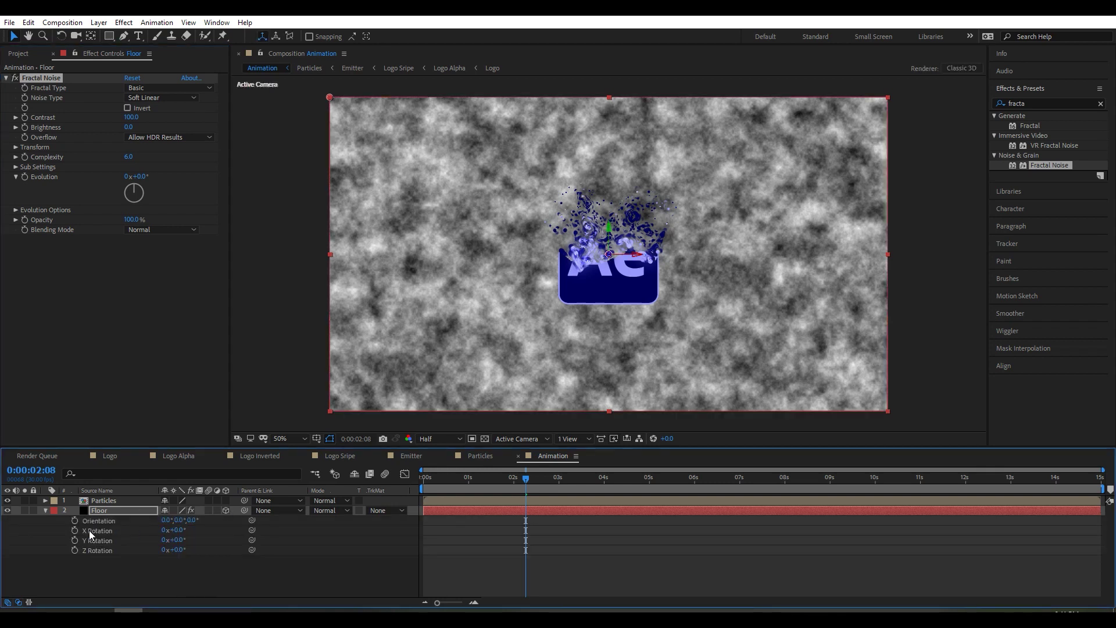
{"action": "left_click", "coordinate": [179, 530]}
{"action": "key", "text": "BackSpace"}
{"action": "type", "text": "-90"}
{"action": "key", "text": "Return"}
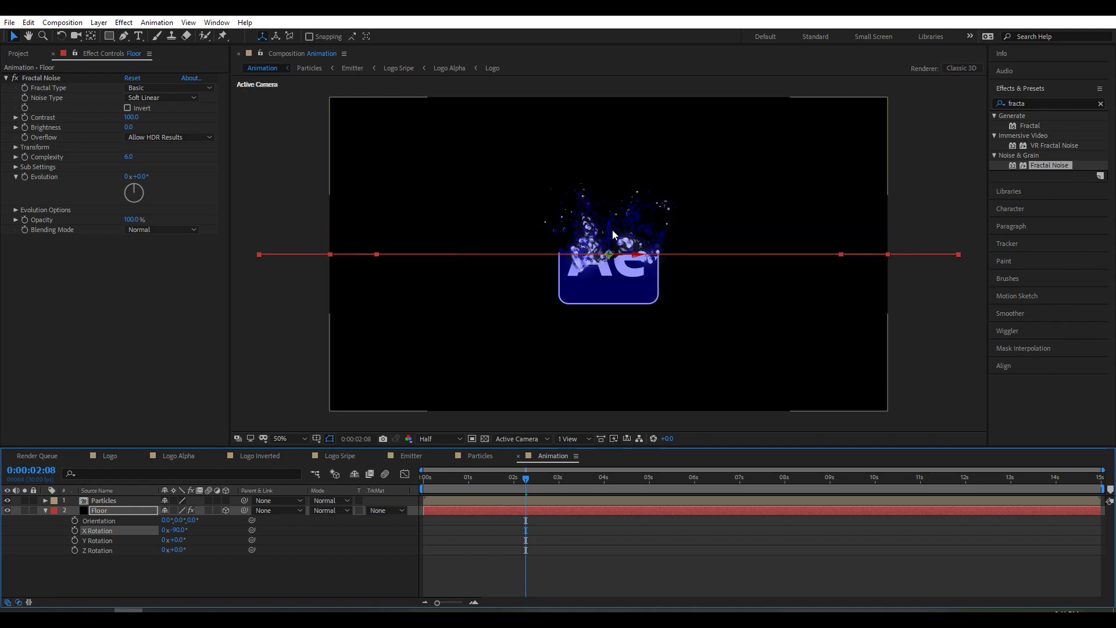
Scale the Floor layer to 272% and position it vertically so its far edge meets the logo's base
{"action": "left_click_drag", "start_coordinate": [612, 235], "coordinate": [615, 323]}
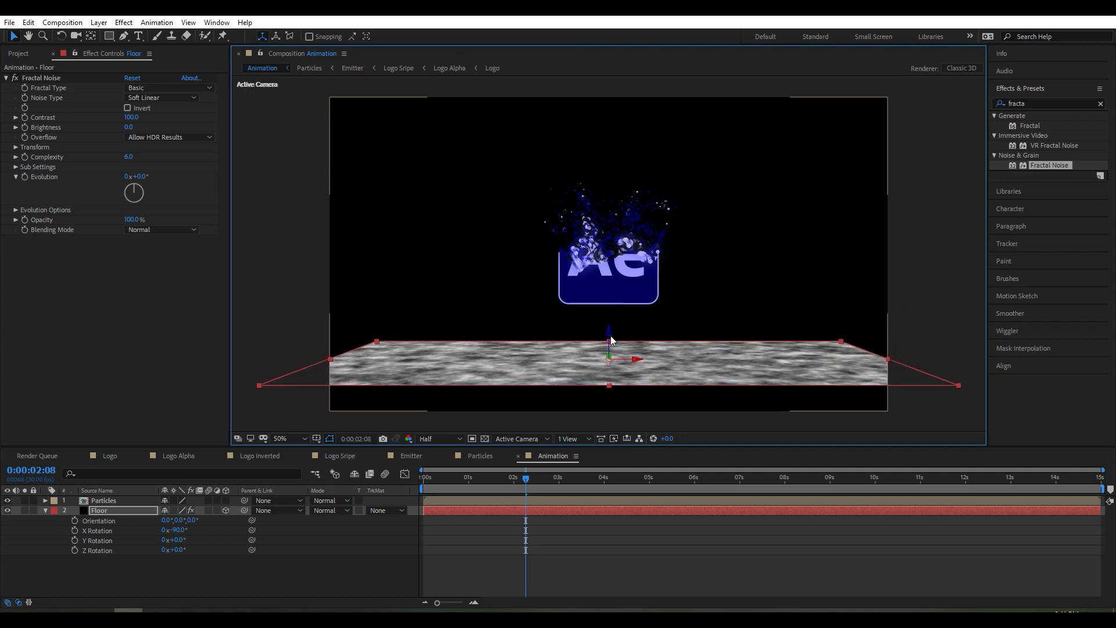
{"action": "left_click", "coordinate": [101, 511]}
{"action": "key", "text": "s"}
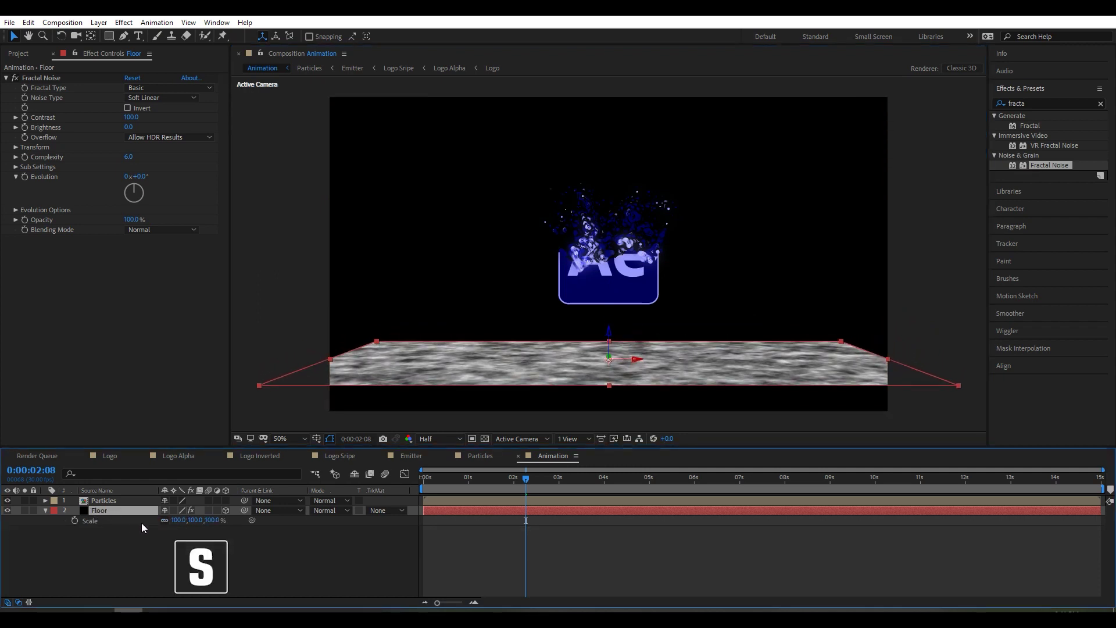
{"action": "left_click_drag", "start_coordinate": [174, 525], "coordinate": [282, 528]}
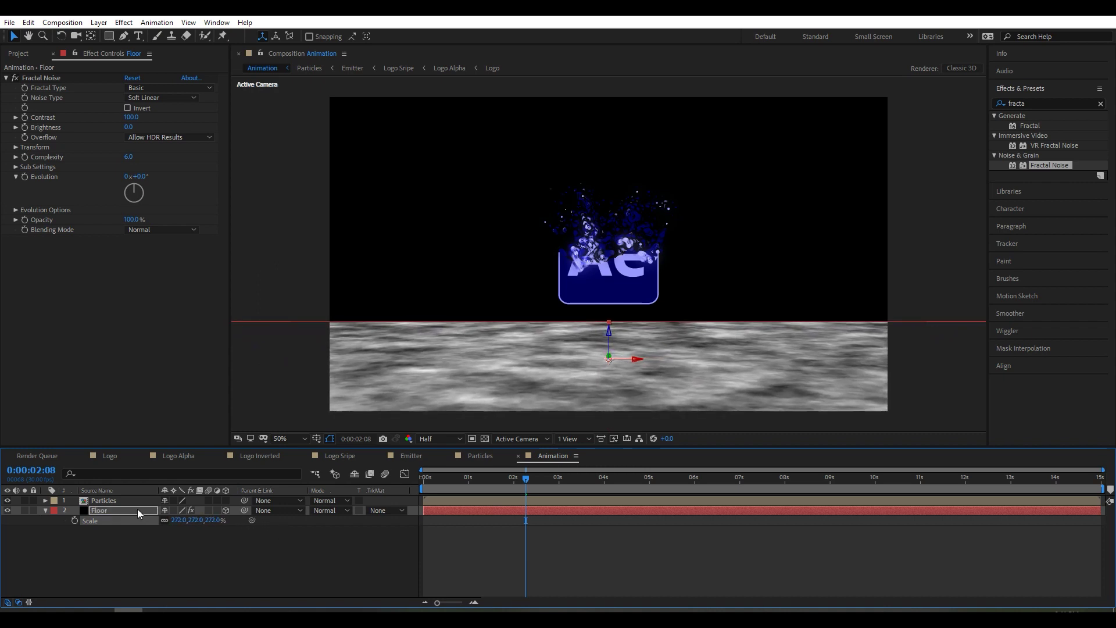
{"action": "left_click_drag", "start_coordinate": [610, 336], "coordinate": [611, 319]}
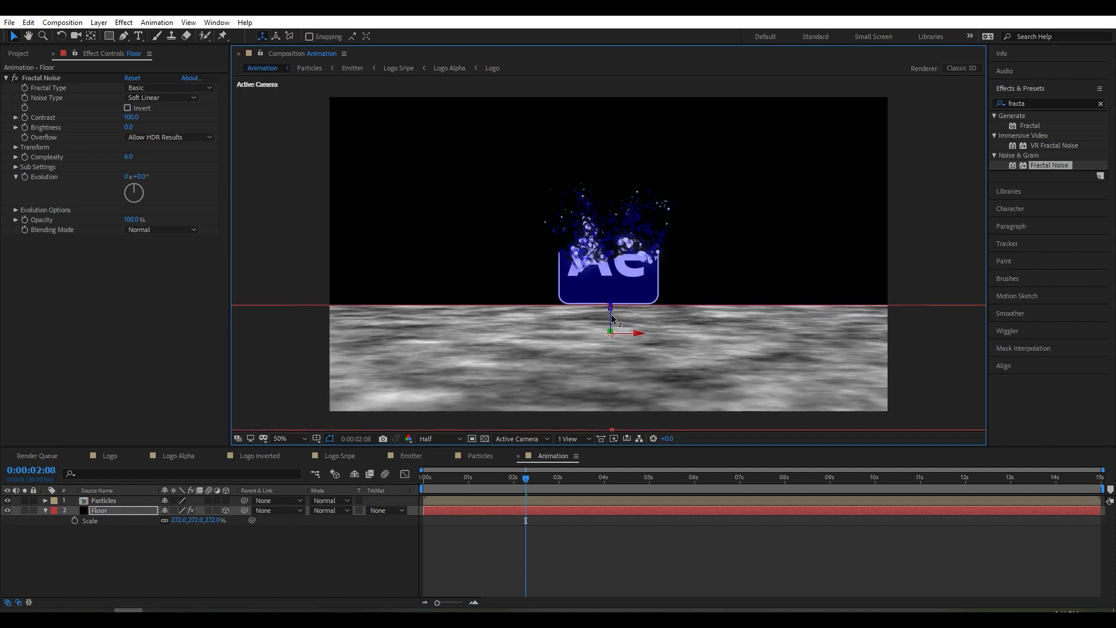
Set the Floor's Fractal Noise to the Block noise type with a contrast of 200
{"action": "left_click", "coordinate": [47, 102]}
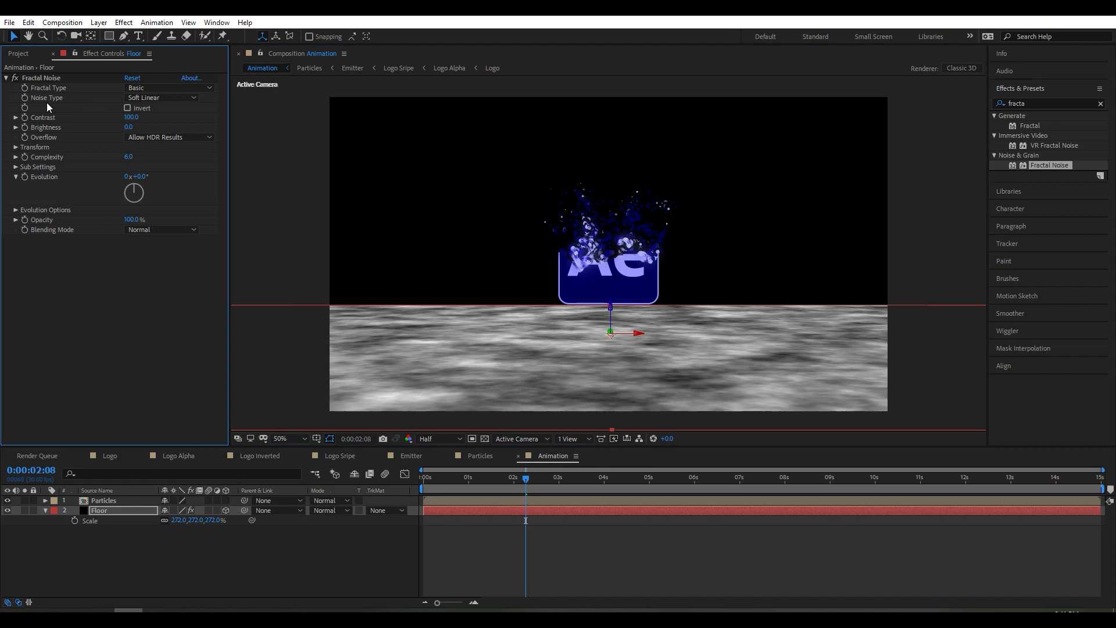
{"action": "left_click", "coordinate": [156, 96]}
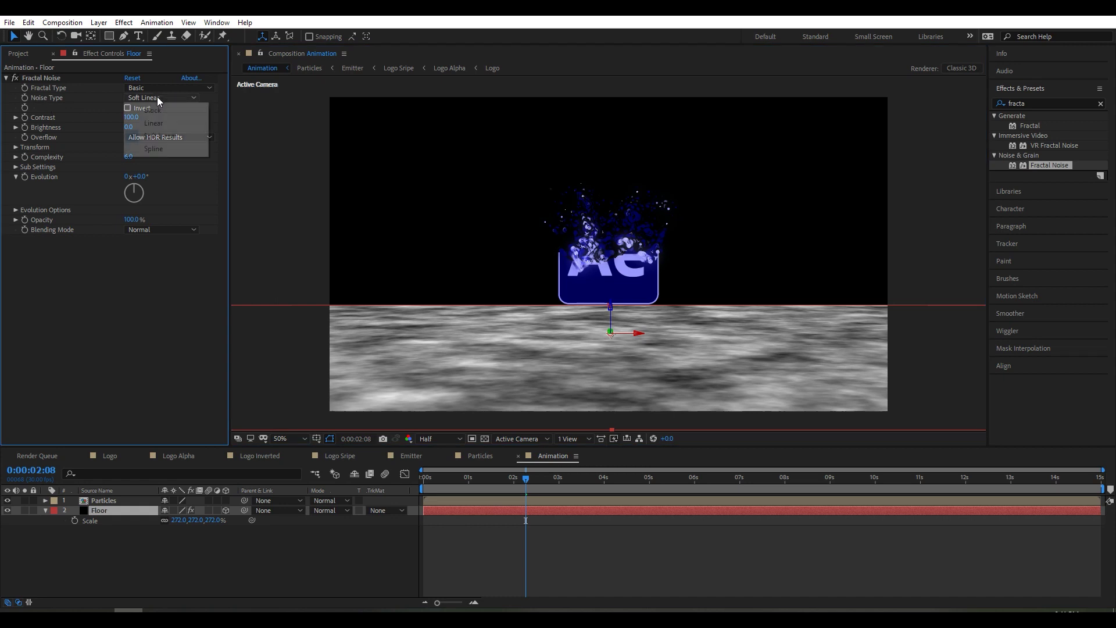
{"action": "left_click", "coordinate": [159, 112]}
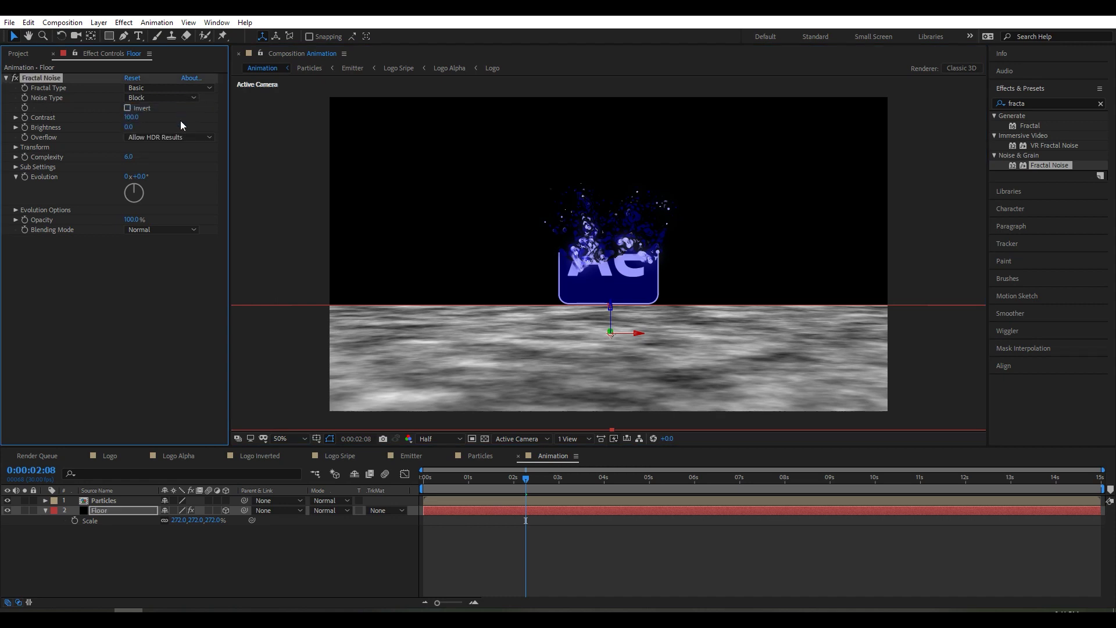
{"action": "left_click", "coordinate": [127, 118]}
{"action": "type", "text": "200"}
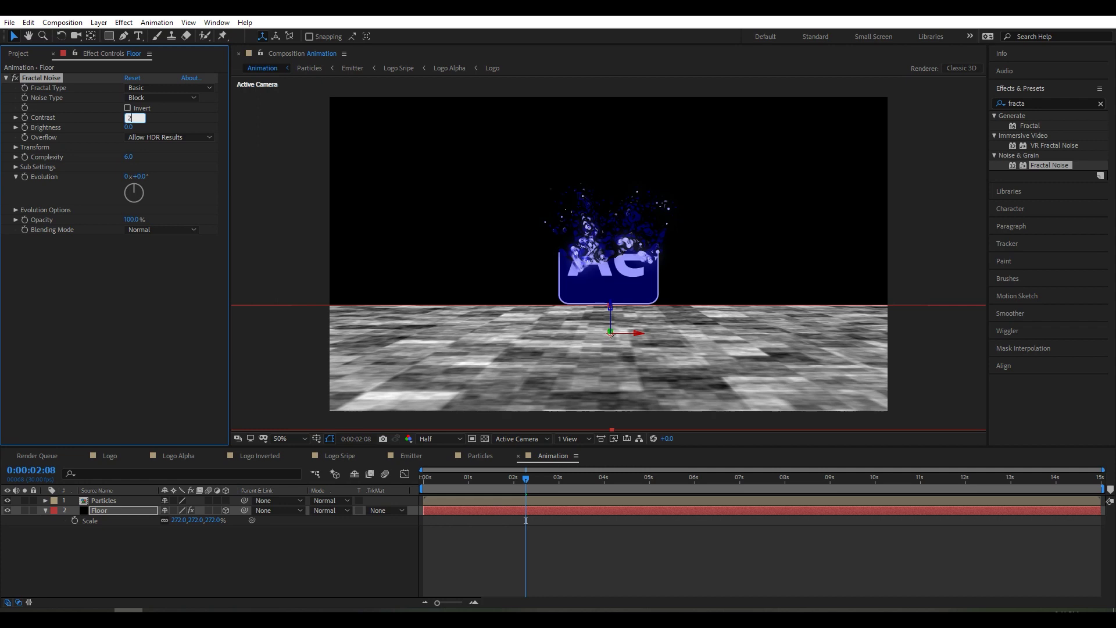
{"action": "key", "text": "Return"}
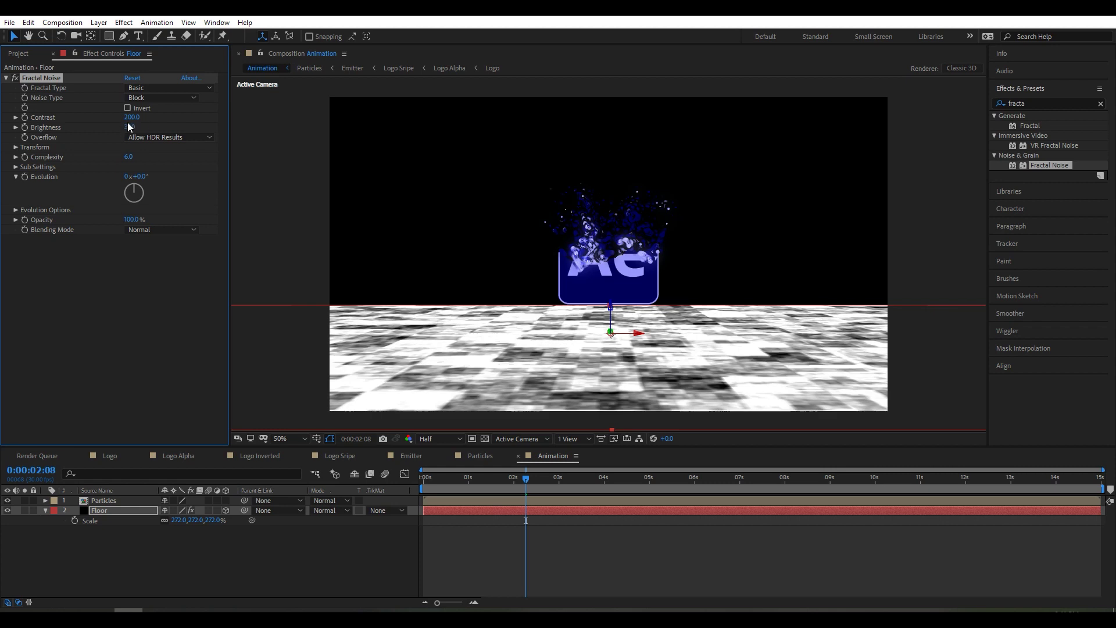
Set the Fractal Noise brightness to 20 and complexity to 3, and collapse the effect's settings
{"action": "left_click", "coordinate": [130, 126]}
{"action": "type", "text": "20"}
{"action": "key", "text": "Return"}
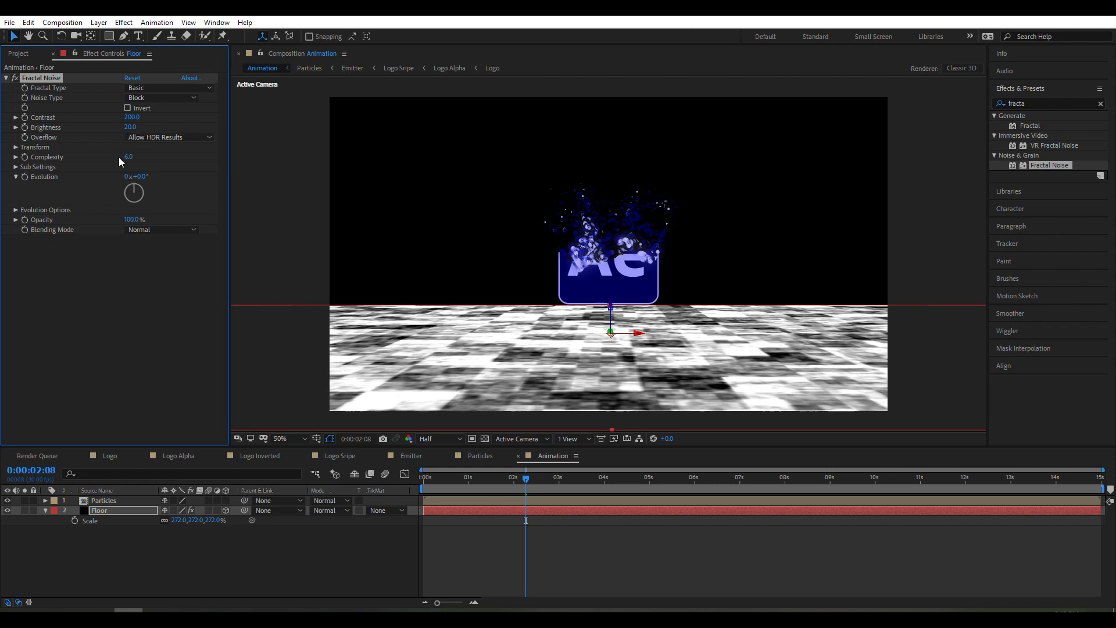
{"action": "left_click", "coordinate": [128, 157]}
{"action": "type", "text": "3"}
{"action": "key", "text": "Return"}
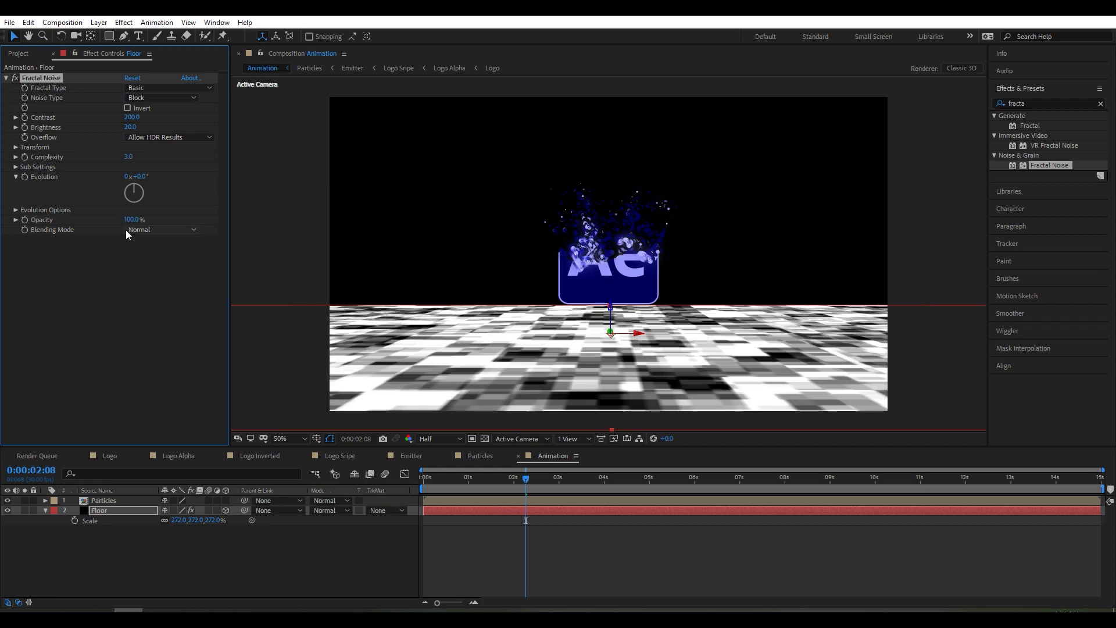
{"action": "left_click", "coordinate": [6, 80]}
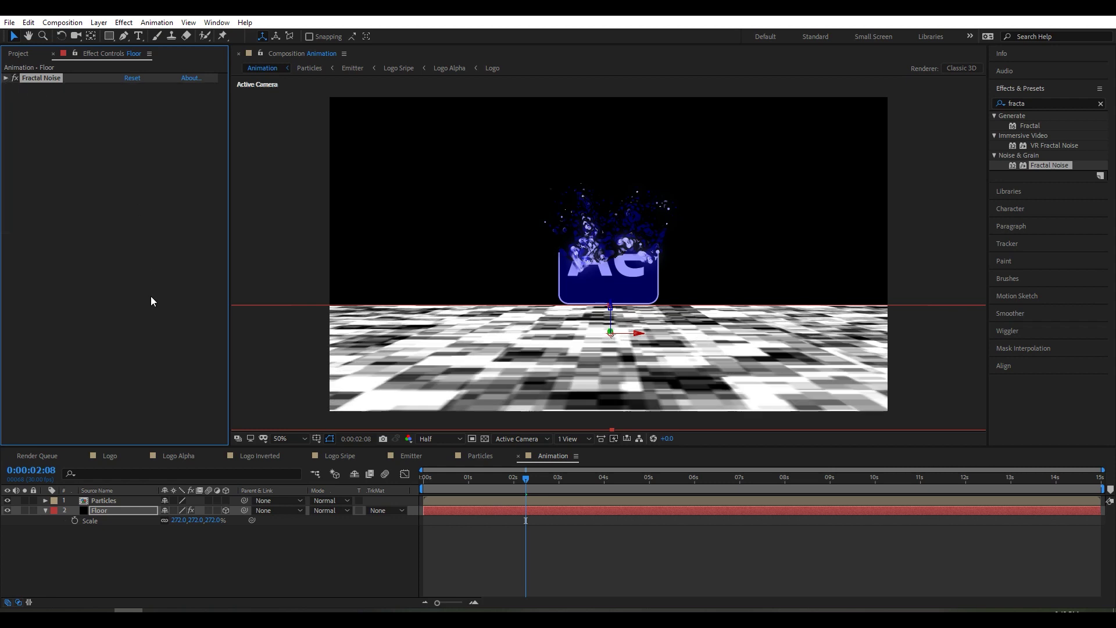
Pre-compose the Floor layer as Floor Comp 1, moving all attributes into the new composition
{"action": "left_click", "coordinate": [128, 549]}
{"action": "left_click", "coordinate": [61, 511]}
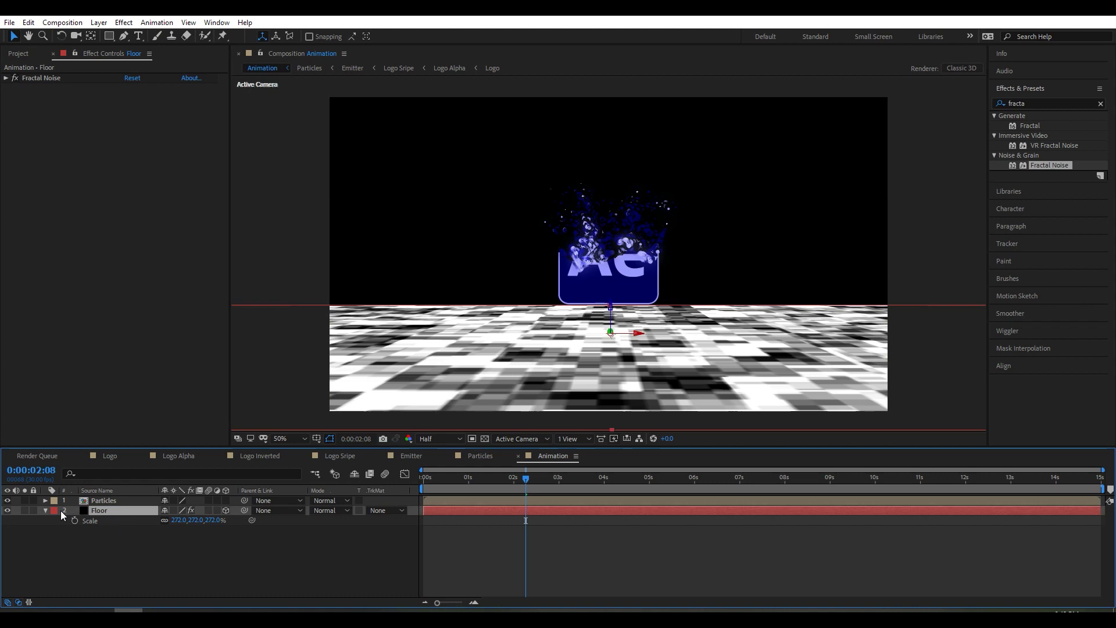
{"action": "left_click", "coordinate": [46, 510]}
{"action": "right_click", "coordinate": [100, 510]}
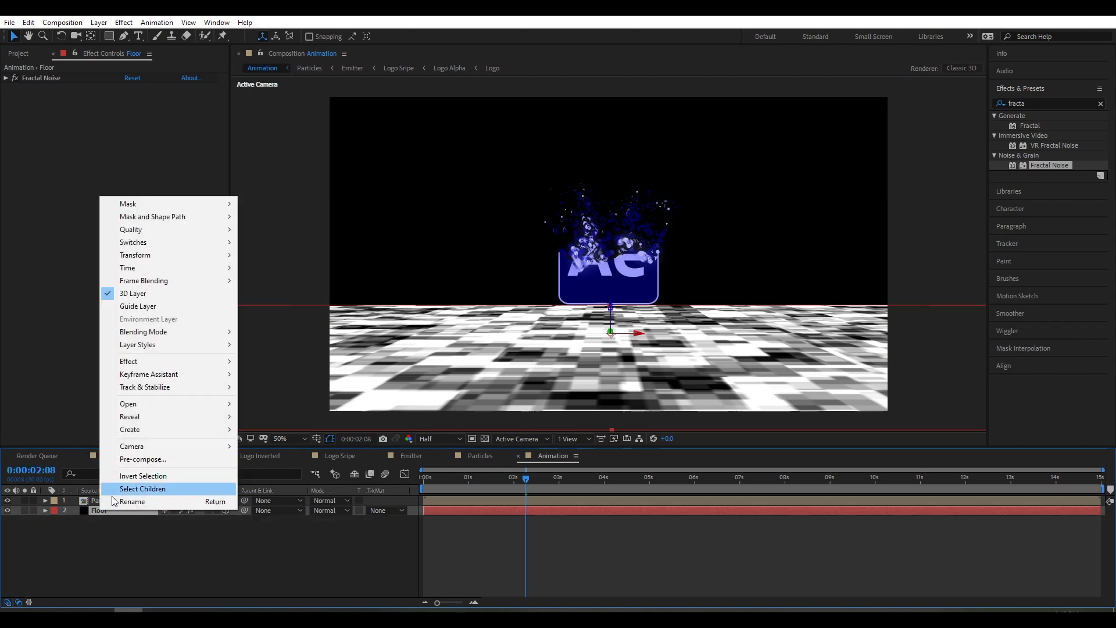
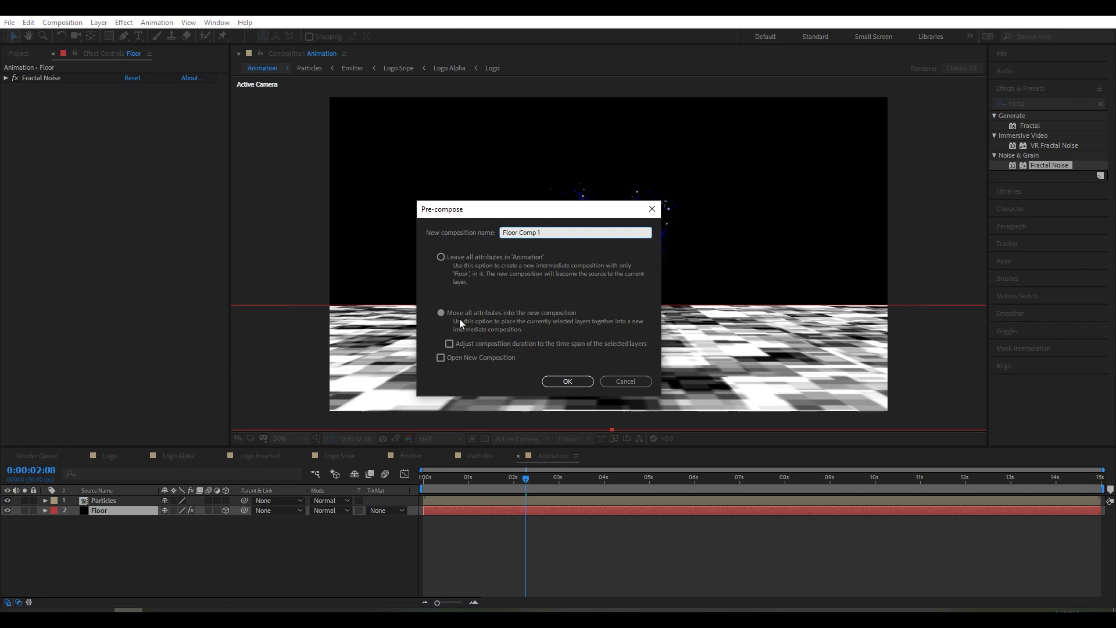
{"action": "left_click", "coordinate": [441, 312]}
{"action": "left_click", "coordinate": [564, 382]}
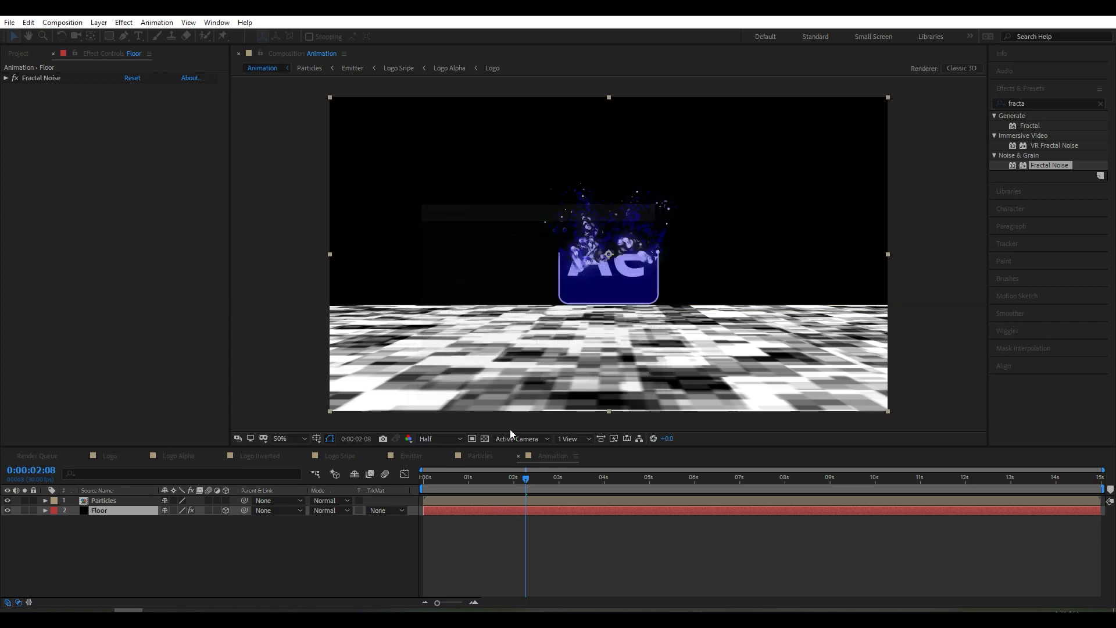
Duplicate the Particles layer, flip the lower copy vertically, and place it beneath the logo as a reflection
{"action": "left_click", "coordinate": [95, 500]}
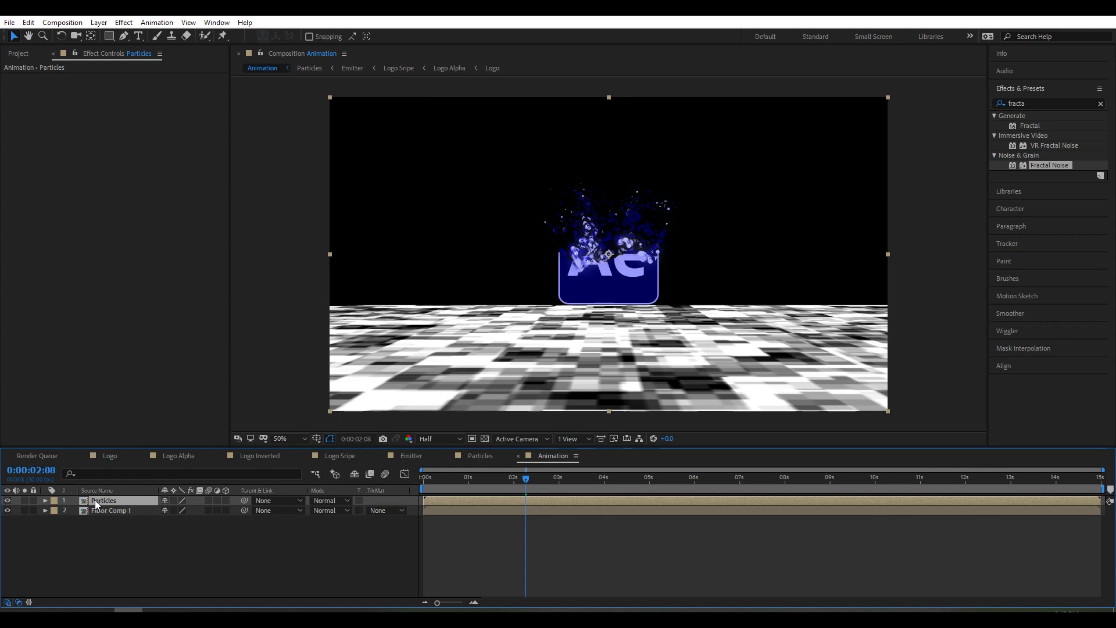
{"action": "left_click", "coordinate": [29, 22]}
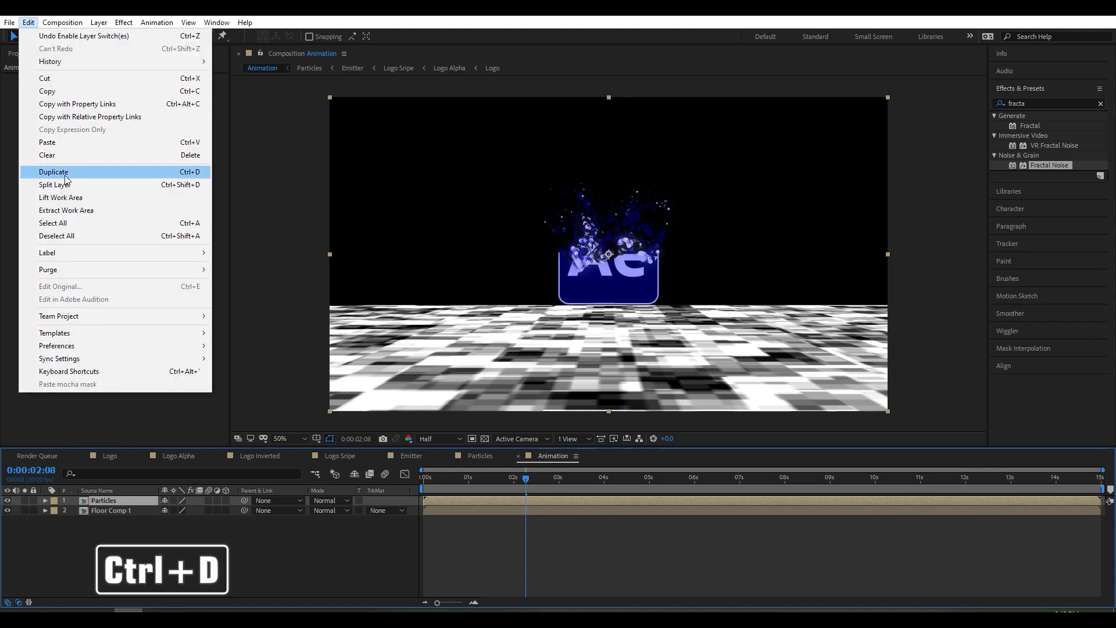
{"action": "left_click", "coordinate": [65, 177]}
{"action": "right_click", "coordinate": [107, 510]}
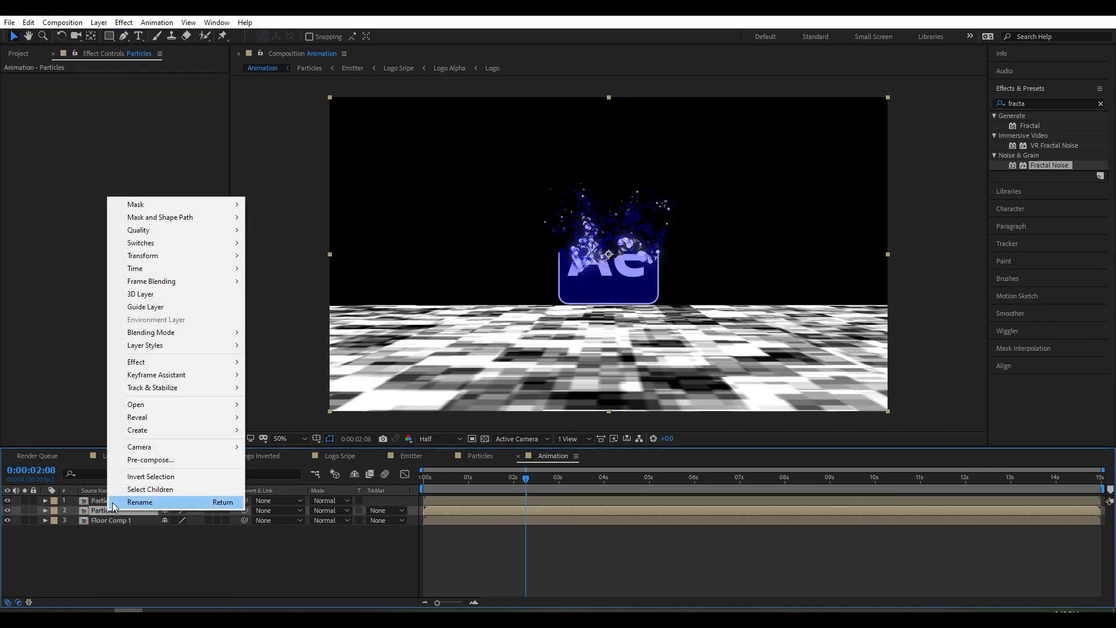
{"action": "mouse_move", "coordinate": [167, 262]}
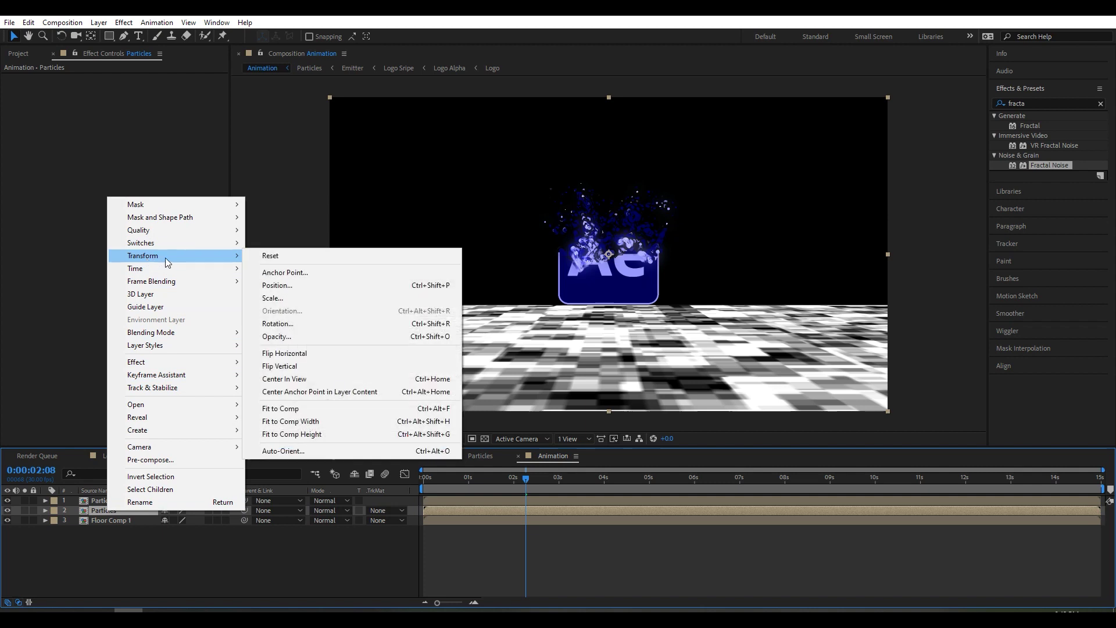
{"action": "left_click", "coordinate": [286, 367]}
{"action": "left_click_drag", "start_coordinate": [625, 216], "coordinate": [627, 322]}
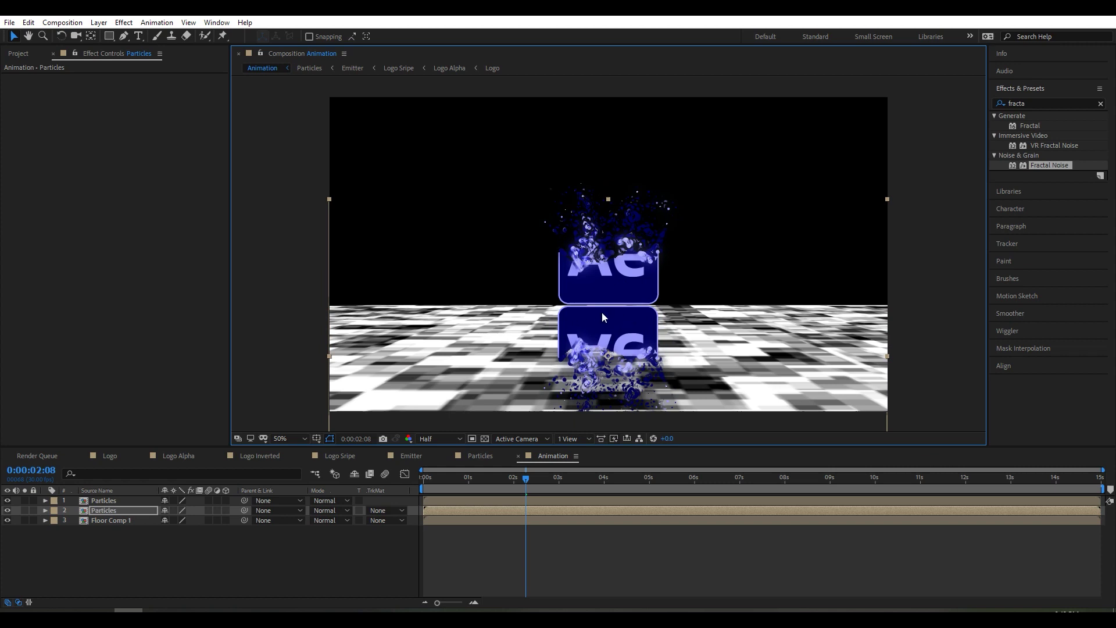
Unlink the flipped Particles layer's scale proportions and set its vertical scale to -60%
{"action": "left_click", "coordinate": [113, 511]}
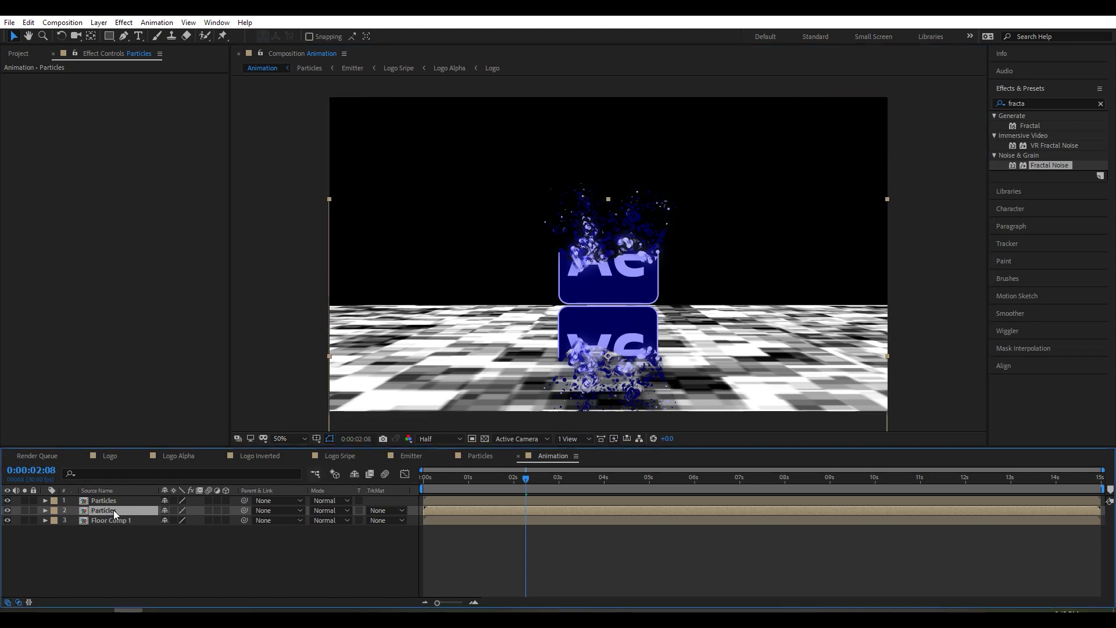
{"action": "key", "text": "s"}
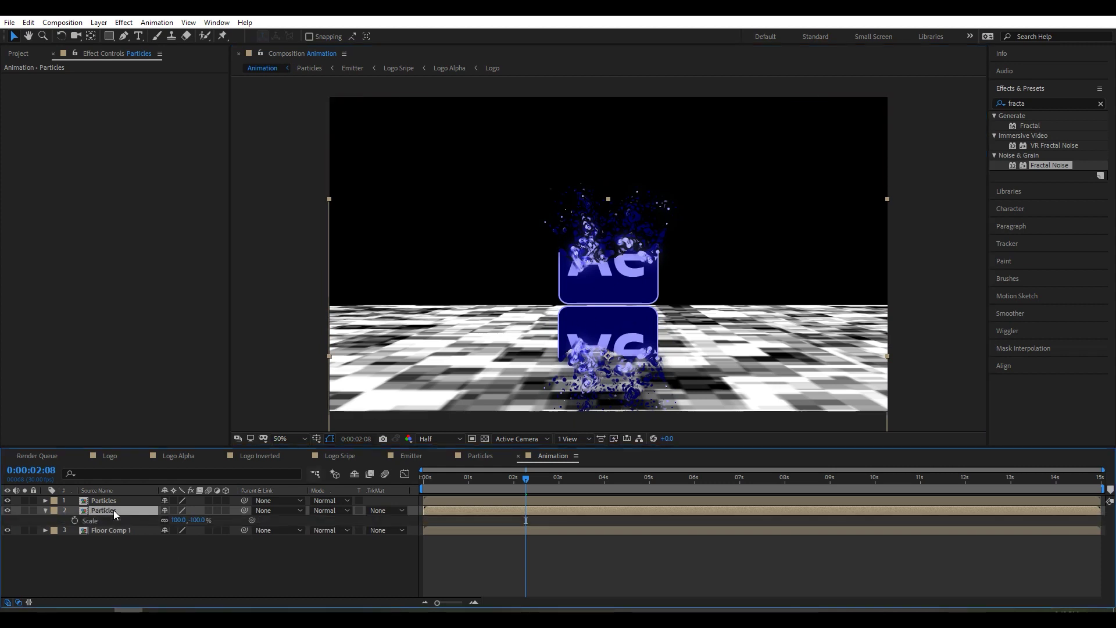
{"action": "left_click", "coordinate": [165, 520]}
{"action": "left_click", "coordinate": [198, 520]}
{"action": "type", "text": "-"}
{"action": "type", "text": "5"}
{"action": "key", "text": "Return"}
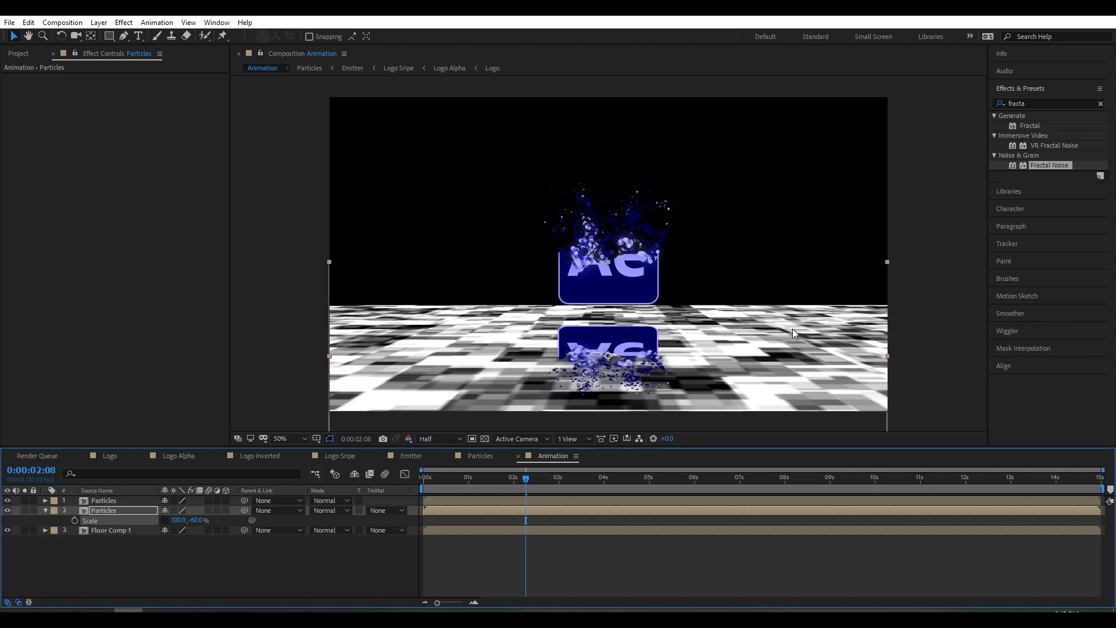
Move the squashed reflection up so it meets the logo's base, and collapse the layer's properties
{"action": "left_click", "coordinate": [638, 353]}
{"action": "left_click_drag", "start_coordinate": [638, 353], "coordinate": [636, 335]}
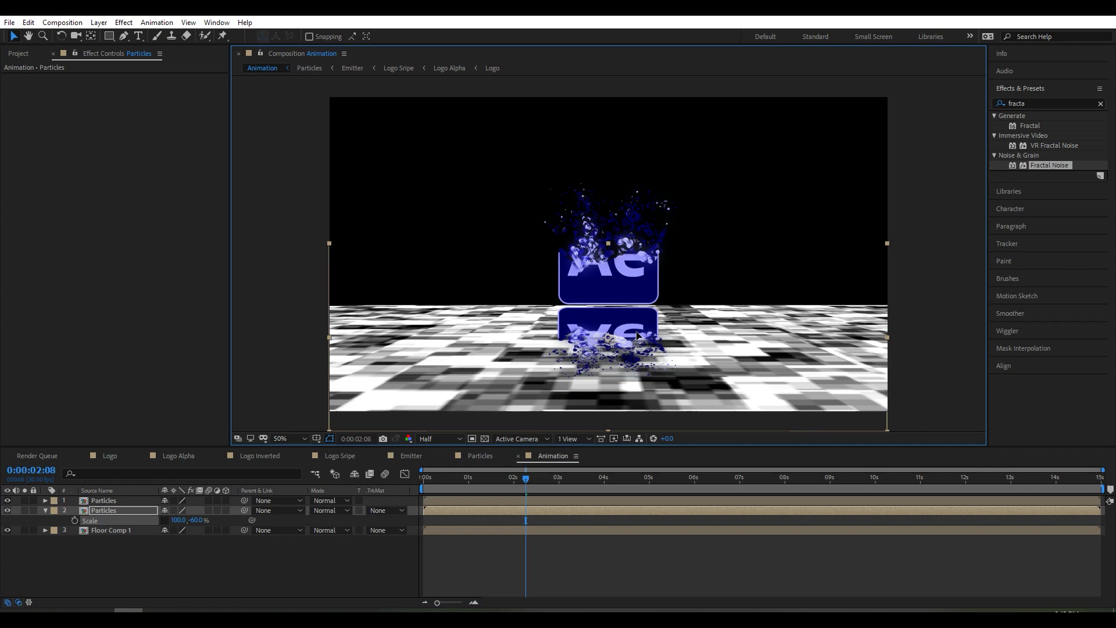
{"action": "left_click", "coordinate": [131, 511]}
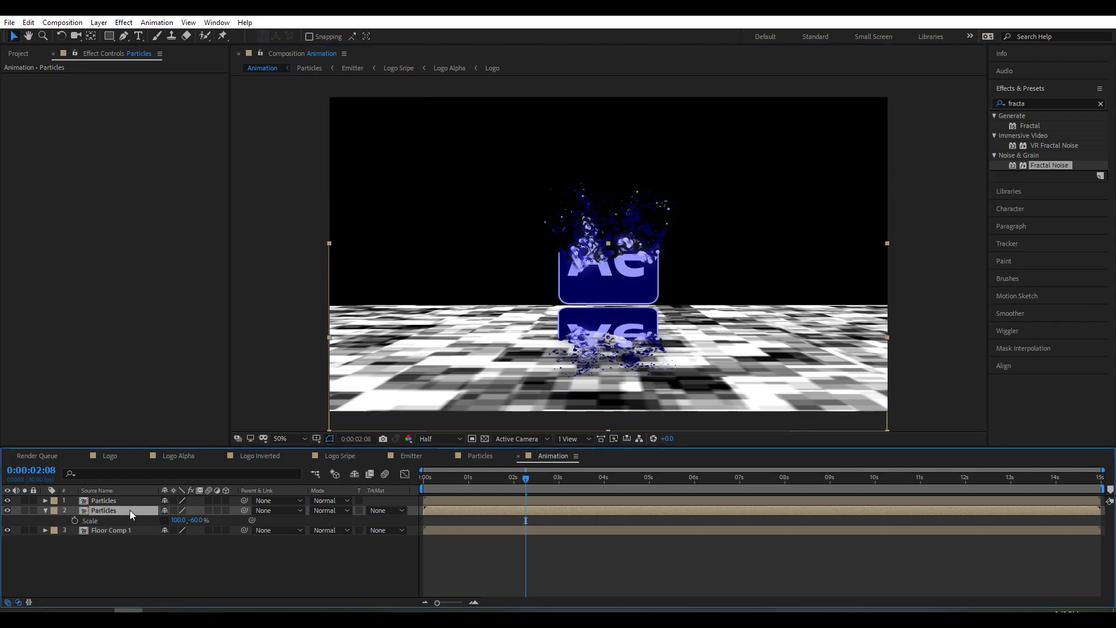
{"action": "left_click", "coordinate": [46, 510]}
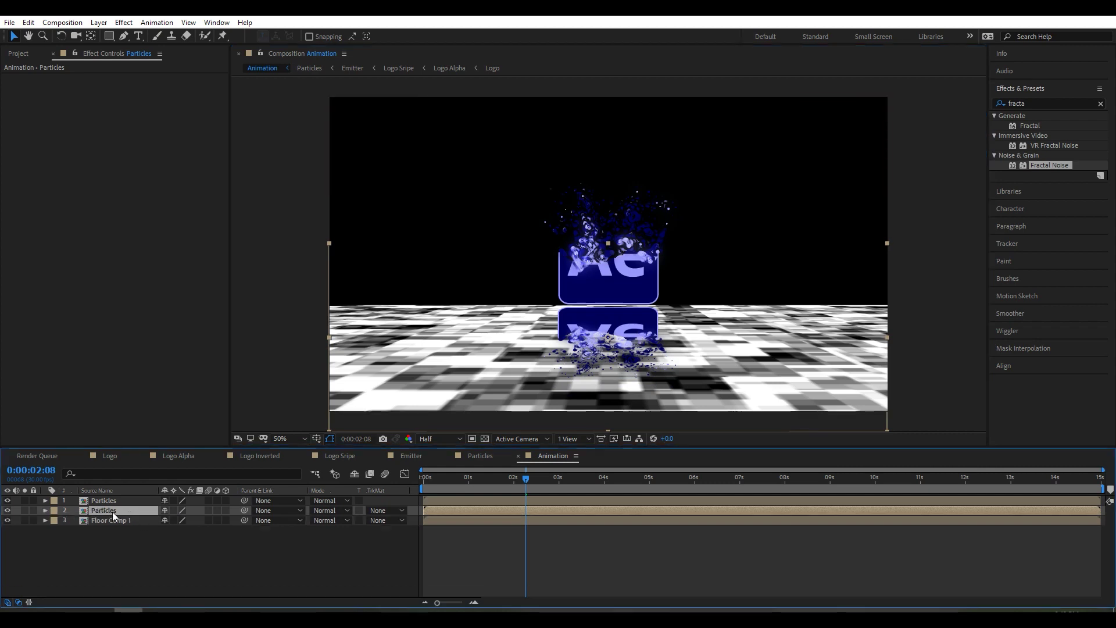
Hide the Floor Comp 1 layer
{"action": "left_click", "coordinate": [7, 521]}
{"action": "left_click", "coordinate": [7, 520]}
{"action": "left_click", "coordinate": [7, 521]}
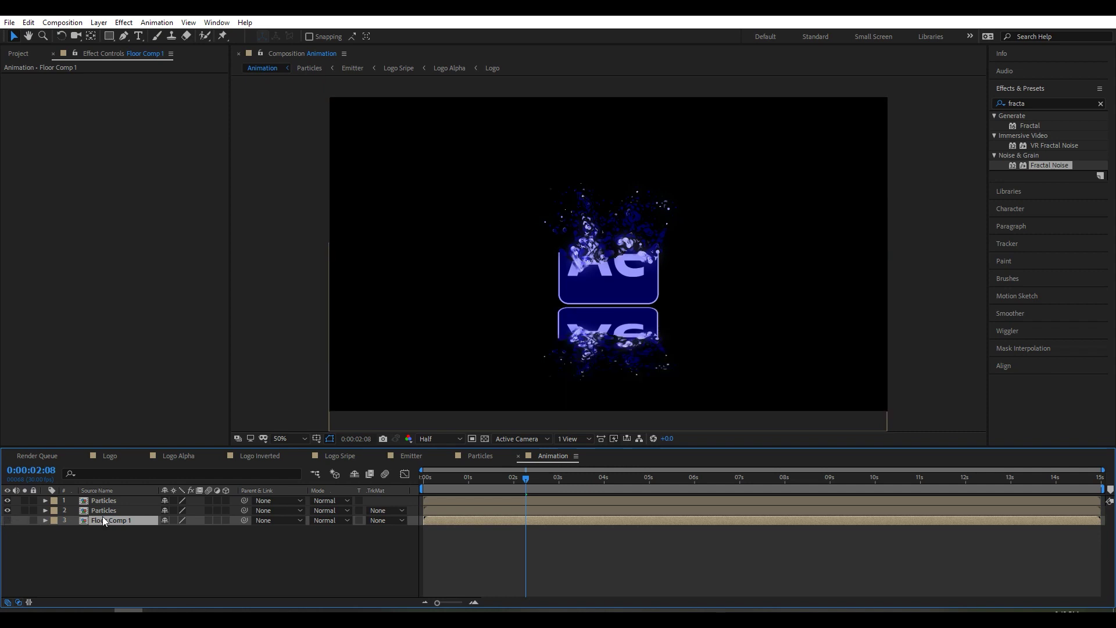
Add a new adjustment layer and place it between the two Particles layers
{"action": "right_click", "coordinate": [131, 534]}
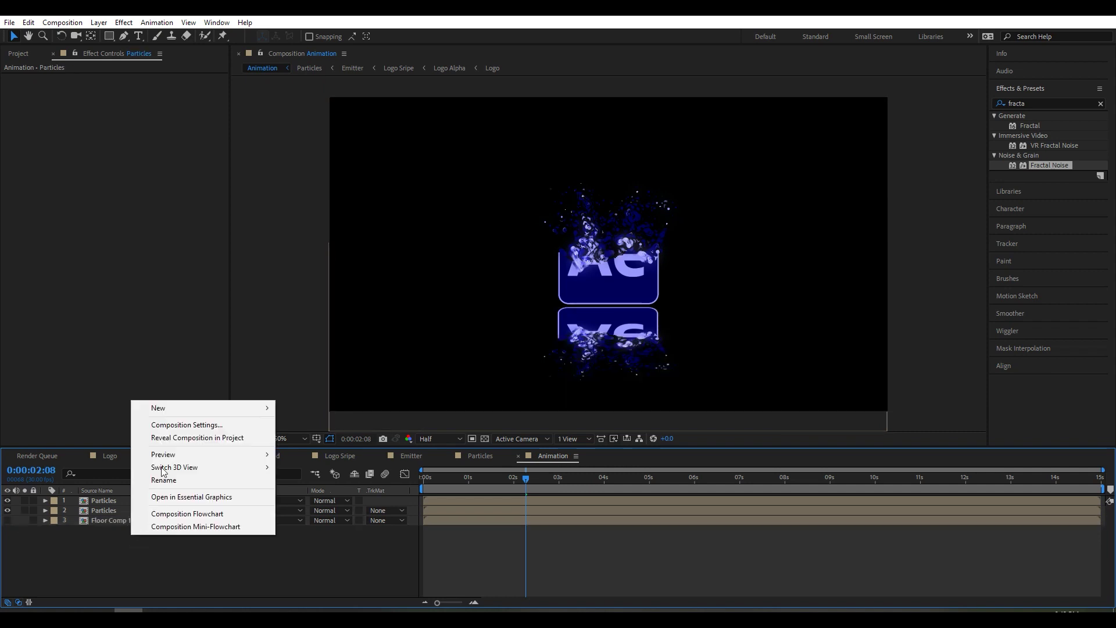
{"action": "mouse_move", "coordinate": [170, 410]}
{"action": "left_click", "coordinate": [319, 501]}
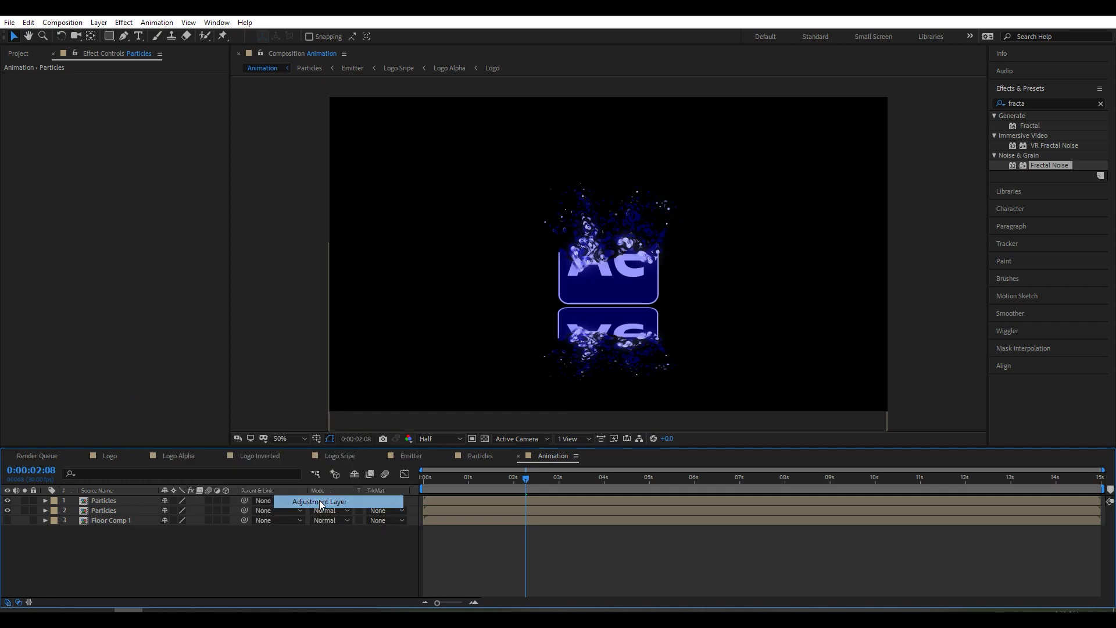
{"action": "left_click_drag", "start_coordinate": [134, 500], "coordinate": [133, 513]}
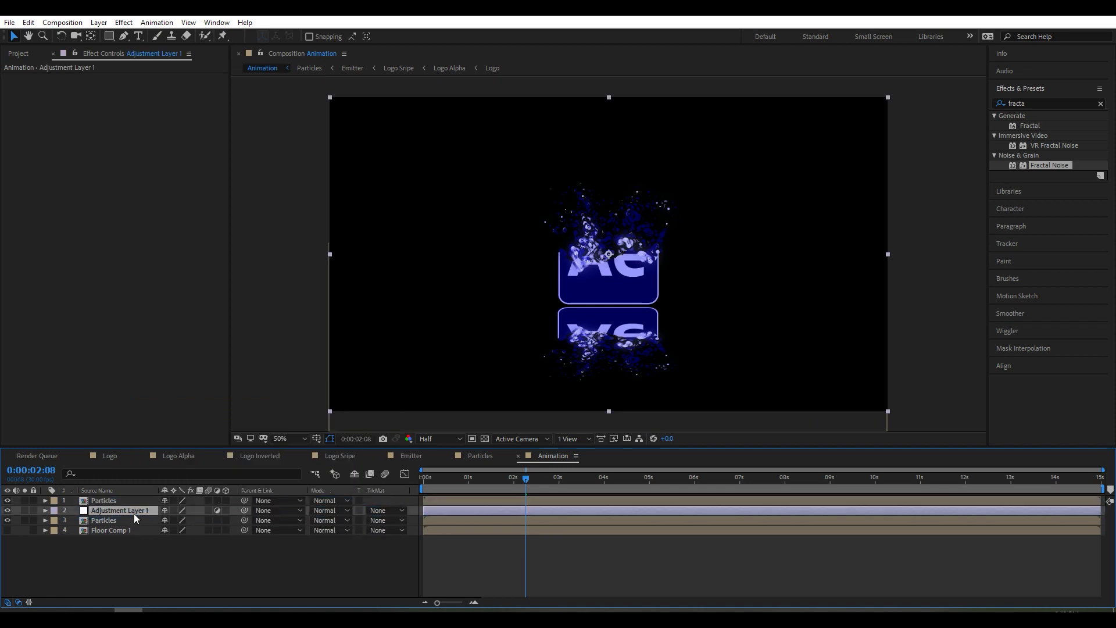
Apply the Compound Blur effect to Adjustment Layer 1
{"action": "left_click", "coordinate": [1079, 102]}
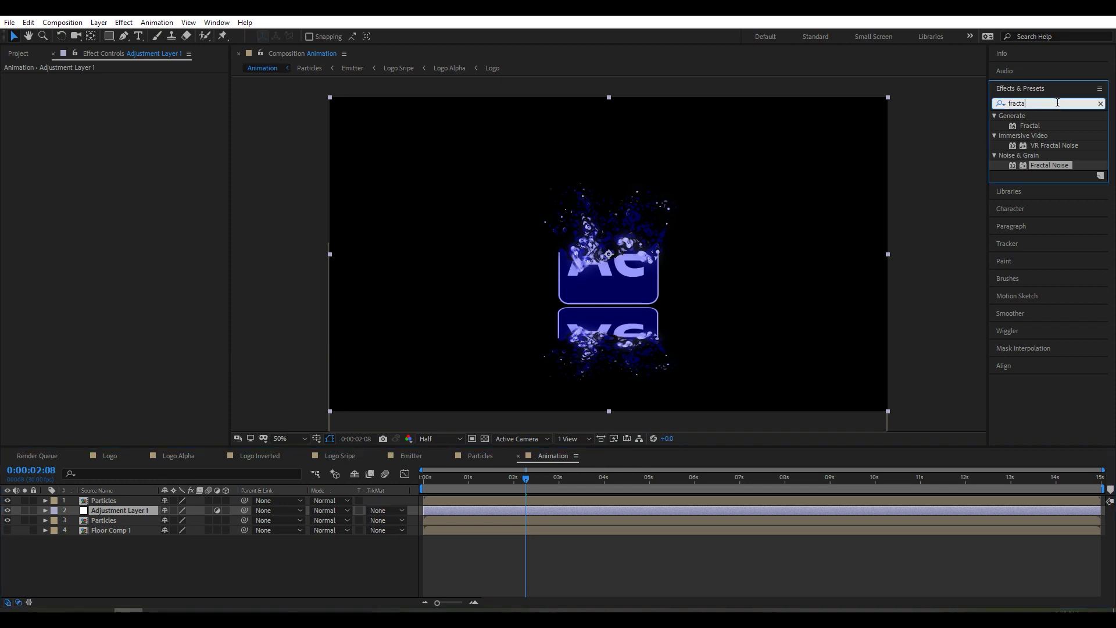
{"action": "type", "text": "c"}
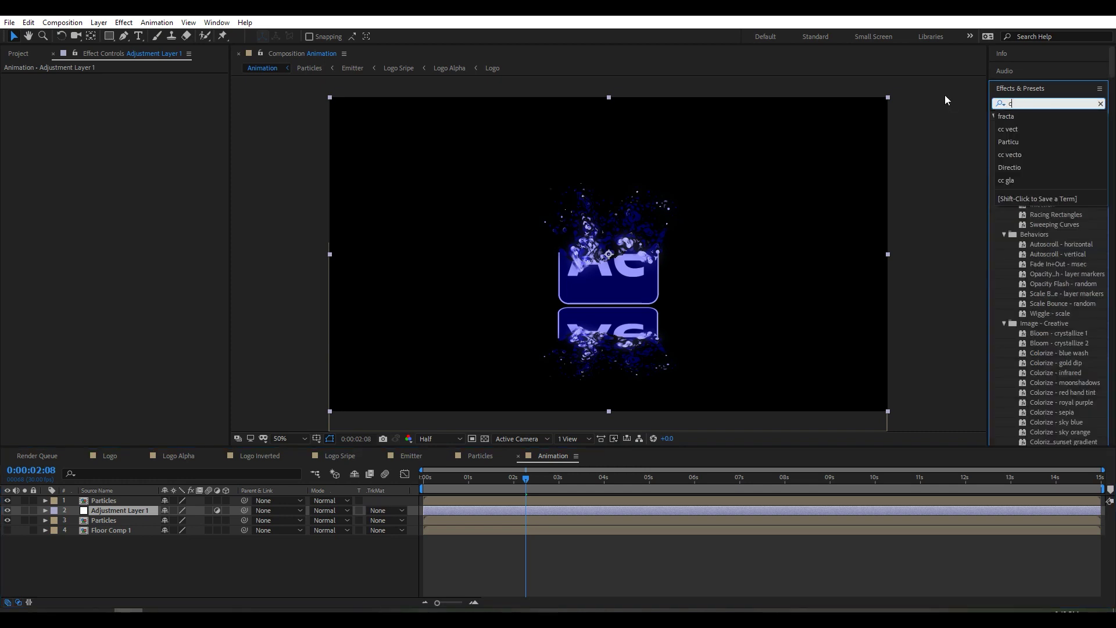
{"action": "type", "text": "ompou"}
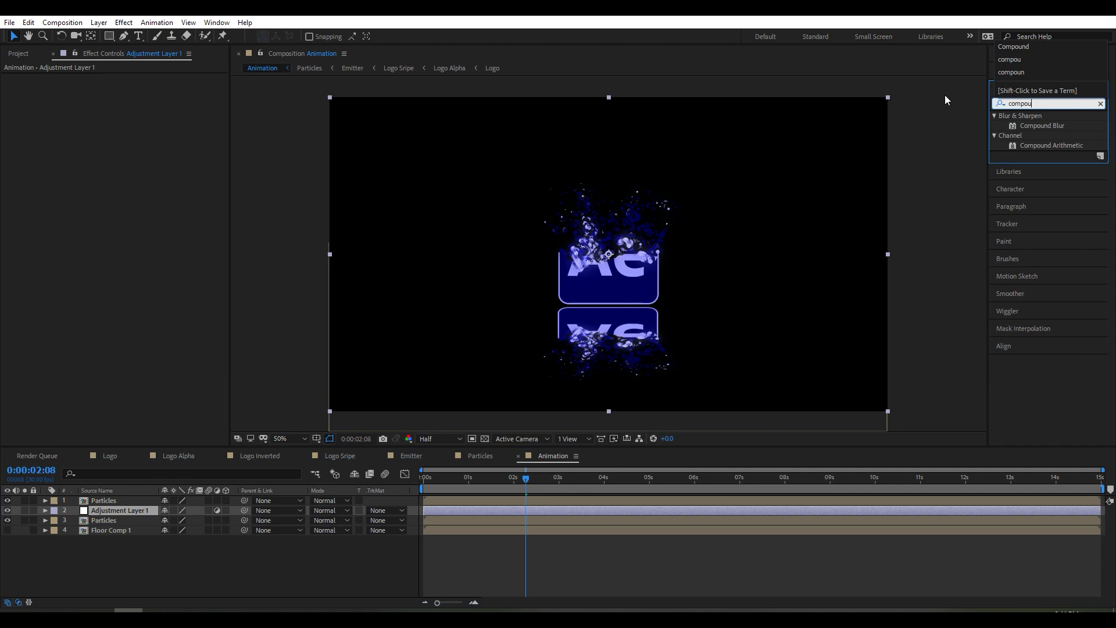
{"action": "left_click_drag", "start_coordinate": [1049, 128], "coordinate": [121, 511]}
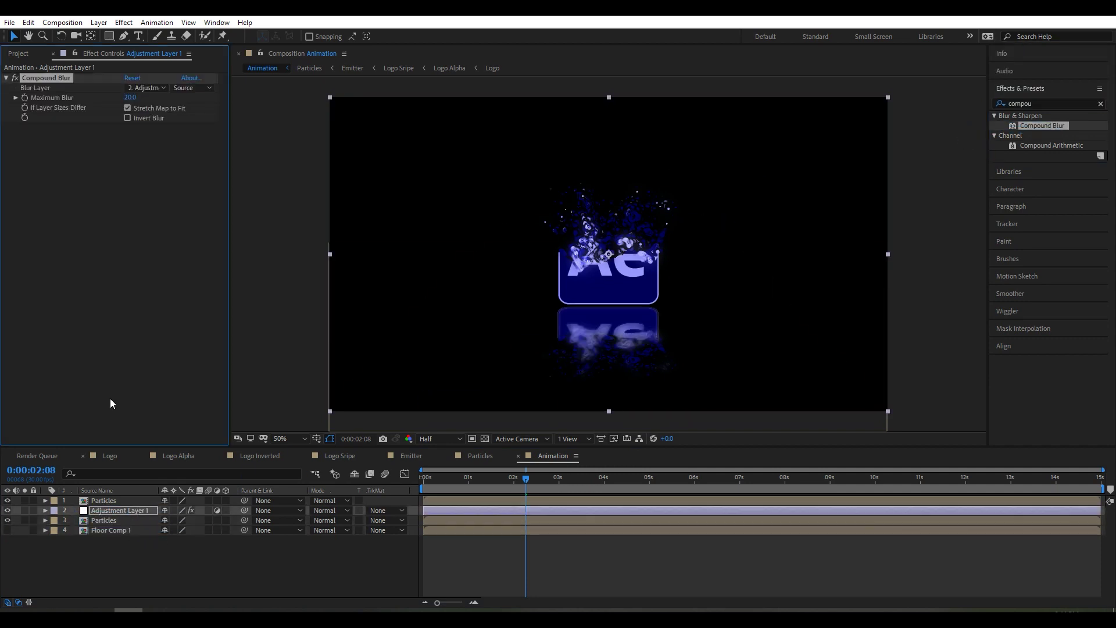
Use Floor Comp 1 as the Compound Blur's blur layer, set the maximum blur to 100, and check the reflection at an earlier frame
{"action": "left_click", "coordinate": [129, 88]}
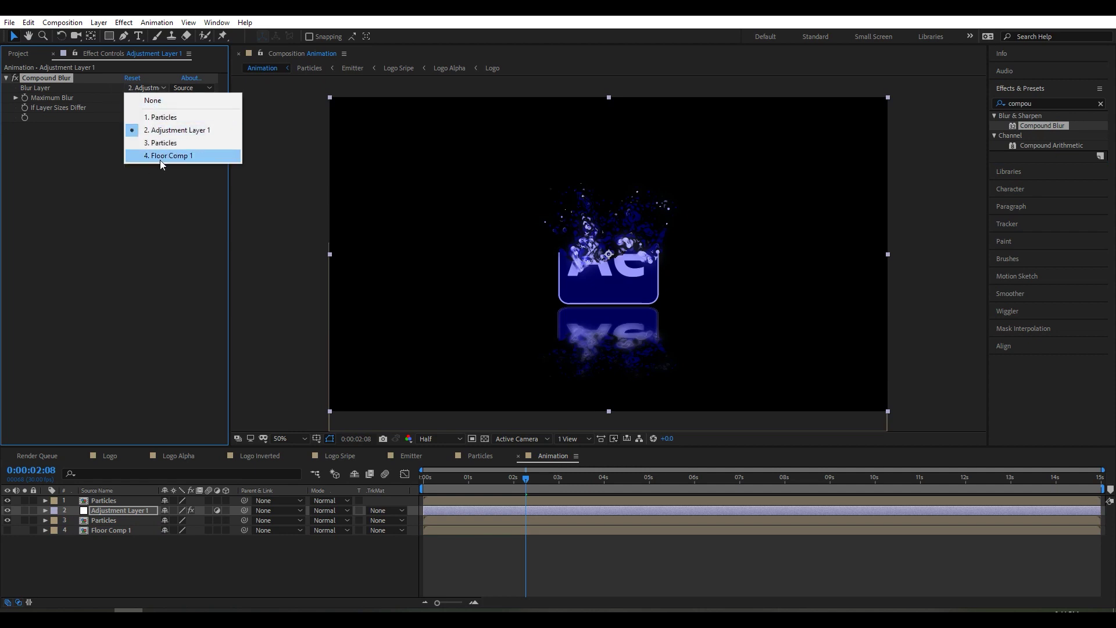
{"action": "left_click", "coordinate": [160, 156]}
{"action": "left_click", "coordinate": [132, 98]}
{"action": "type", "text": "100"}
{"action": "key", "text": "Return"}
{"action": "left_click_drag", "start_coordinate": [517, 486], "coordinate": [477, 488]}
Apply CC Glass to Adjustment Layer 1 and use Floor Comp 1 as its bump map
{"action": "left_click", "coordinate": [1063, 103]}
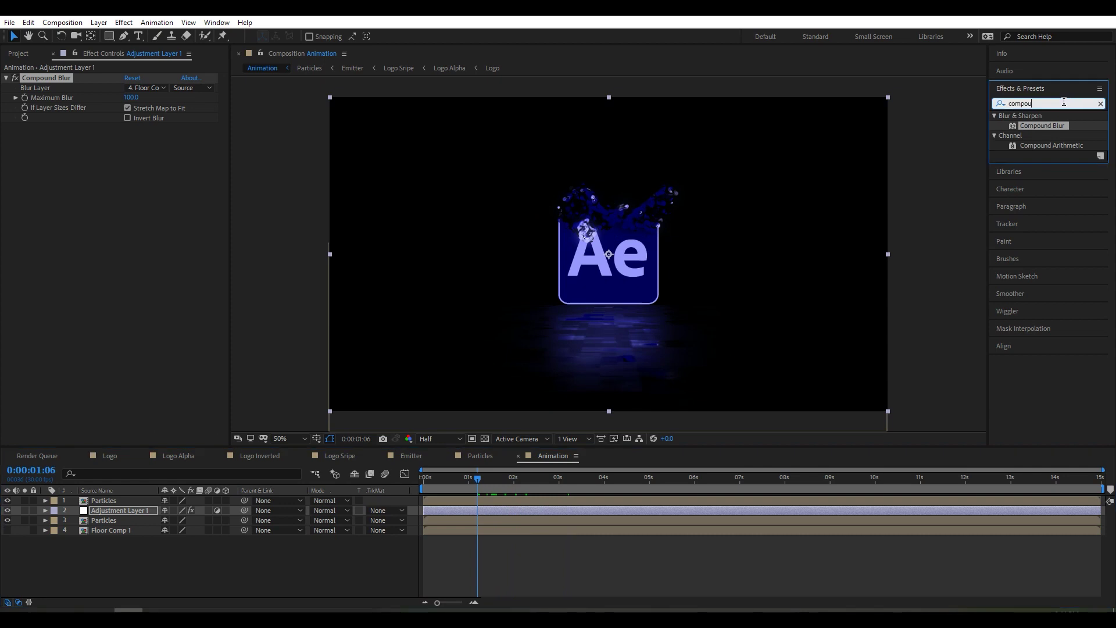
{"action": "type", "text": "cc gla"}
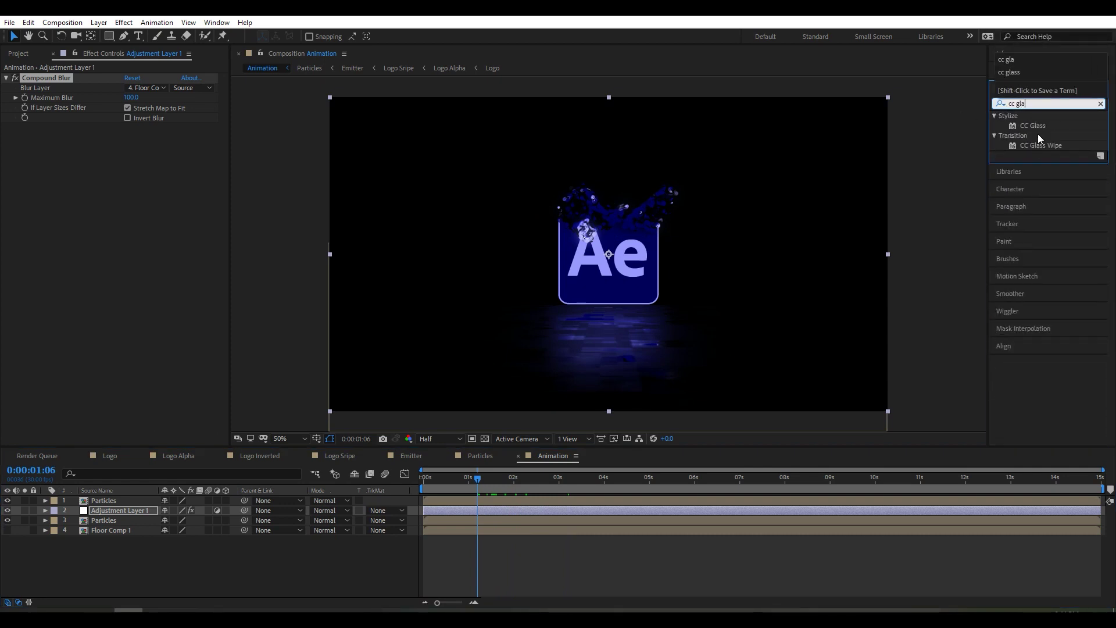
{"action": "left_click_drag", "start_coordinate": [1033, 126], "coordinate": [133, 511]}
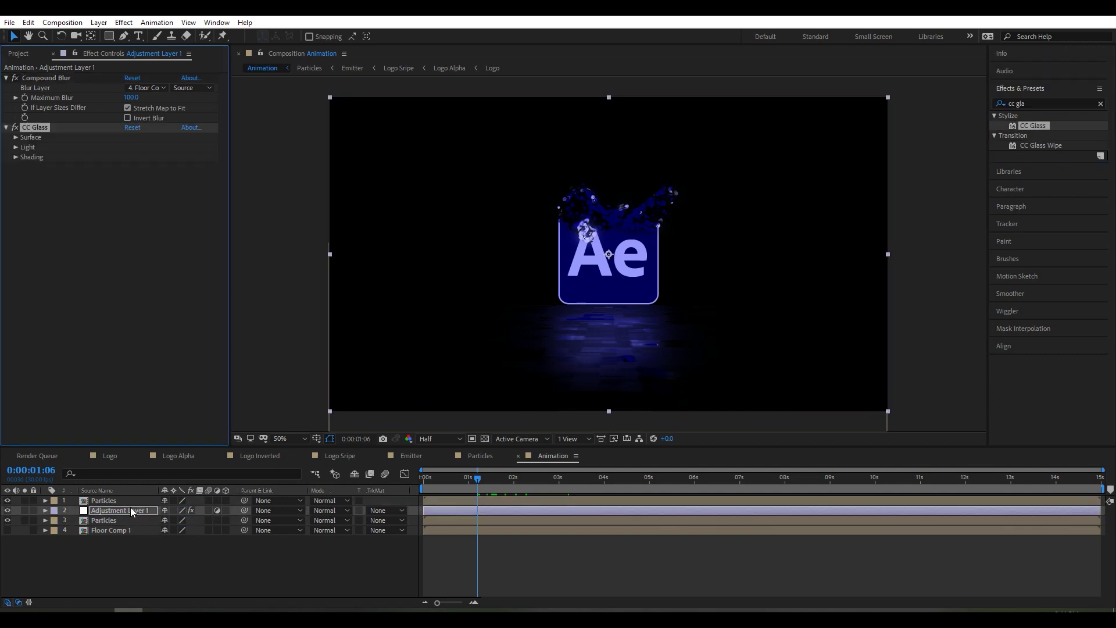
{"action": "left_click", "coordinate": [15, 137]}
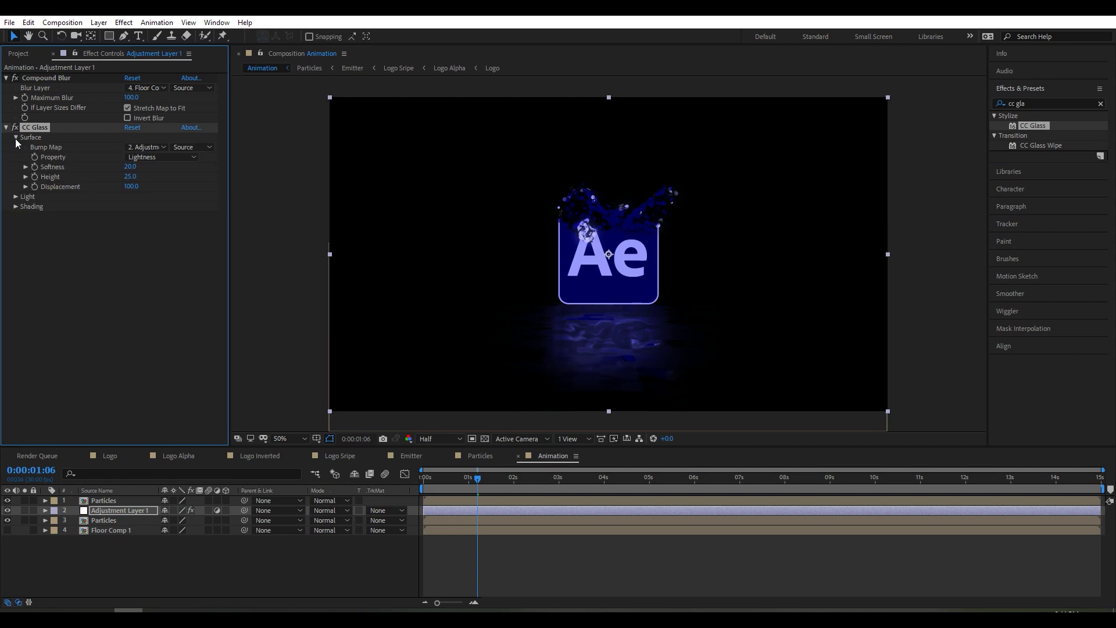
{"action": "left_click", "coordinate": [146, 147]}
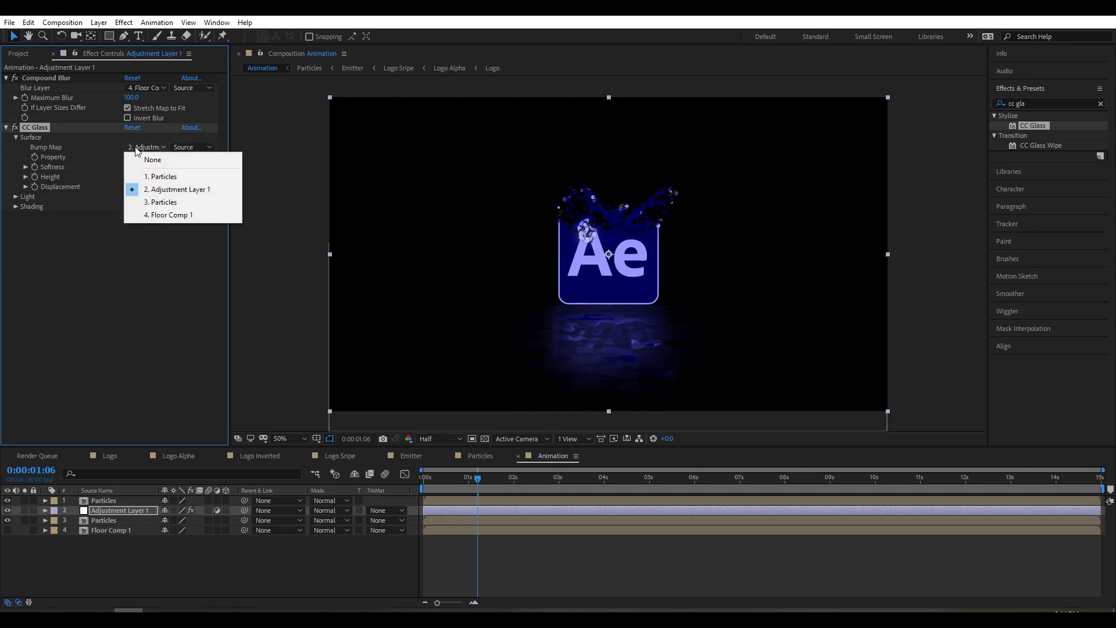
{"action": "left_click", "coordinate": [175, 214]}
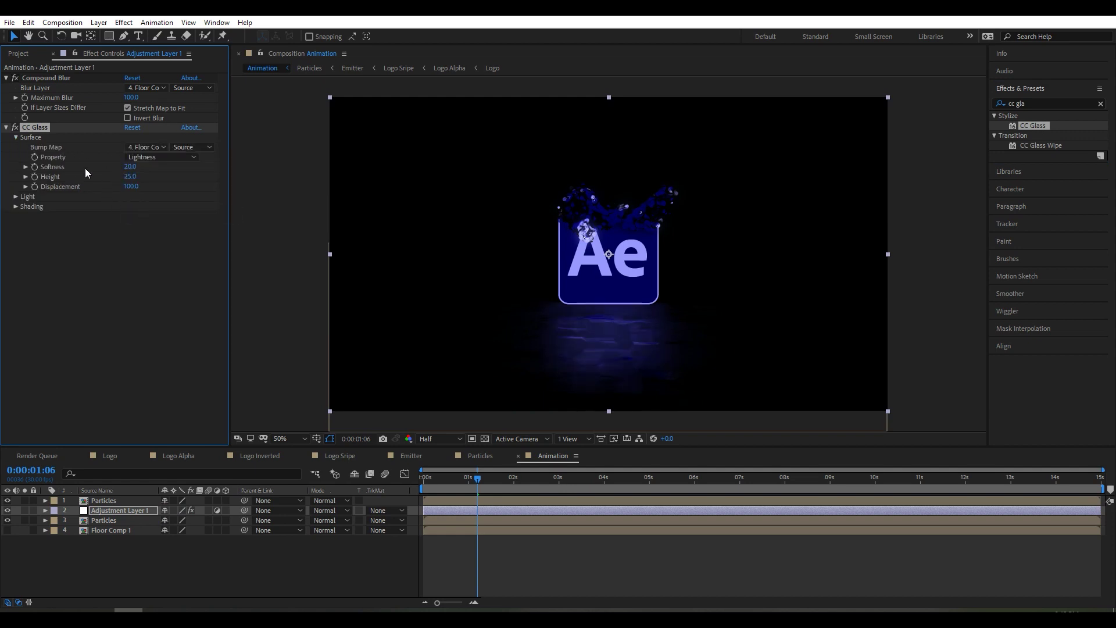
Set the CC Glass surface softness to 0, height to 20 and displacement to 50, and preview the reflection
{"action": "left_click", "coordinate": [129, 167]}
{"action": "left_click", "coordinate": [127, 176]}
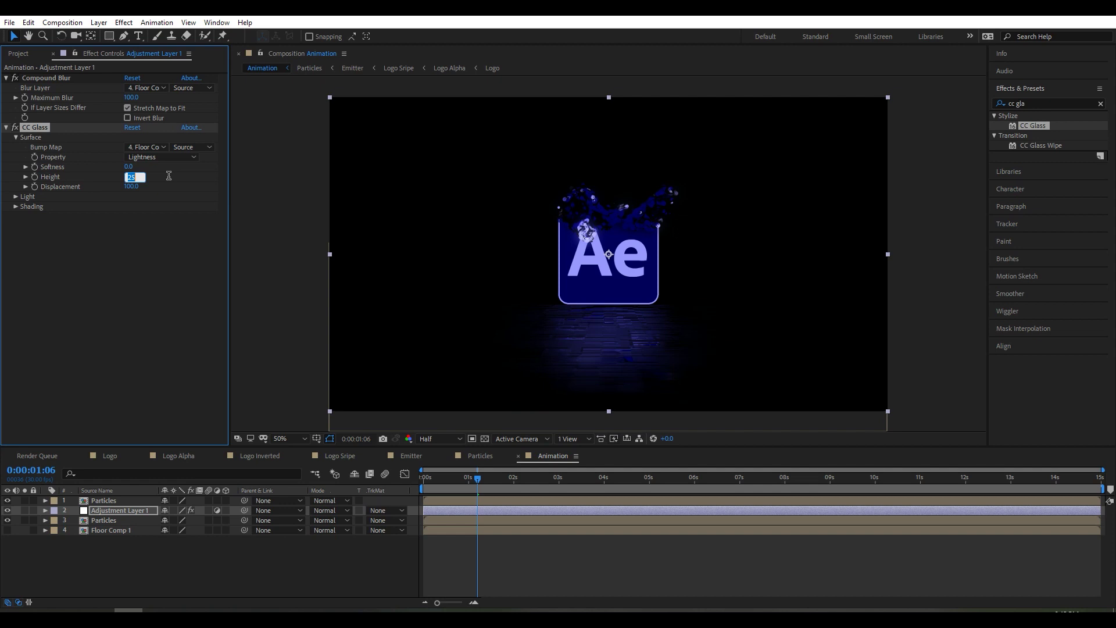
{"action": "type", "text": "20"}
{"action": "key", "text": "Return"}
{"action": "left_click", "coordinate": [130, 187]}
{"action": "type", "text": "50"}
{"action": "key", "text": "Return"}
{"action": "left_click", "coordinate": [481, 479]}
{"action": "key", "text": "space"}
Apply Directional Blur to the flipped Particles layer with a direction of 90° and a blur length of about 24
{"action": "left_click_drag", "start_coordinate": [1035, 104], "coordinate": [961, 104]}
{"action": "type", "text": "Direc"}
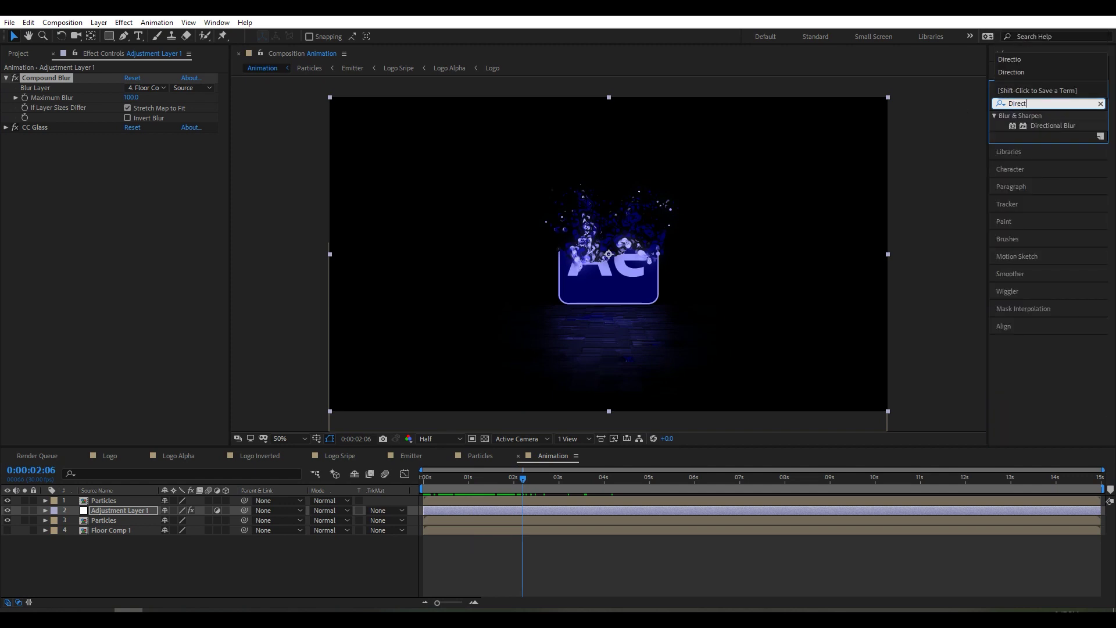
{"action": "type", "text": "t"}
{"action": "left_click_drag", "start_coordinate": [1042, 126], "coordinate": [99, 518]}
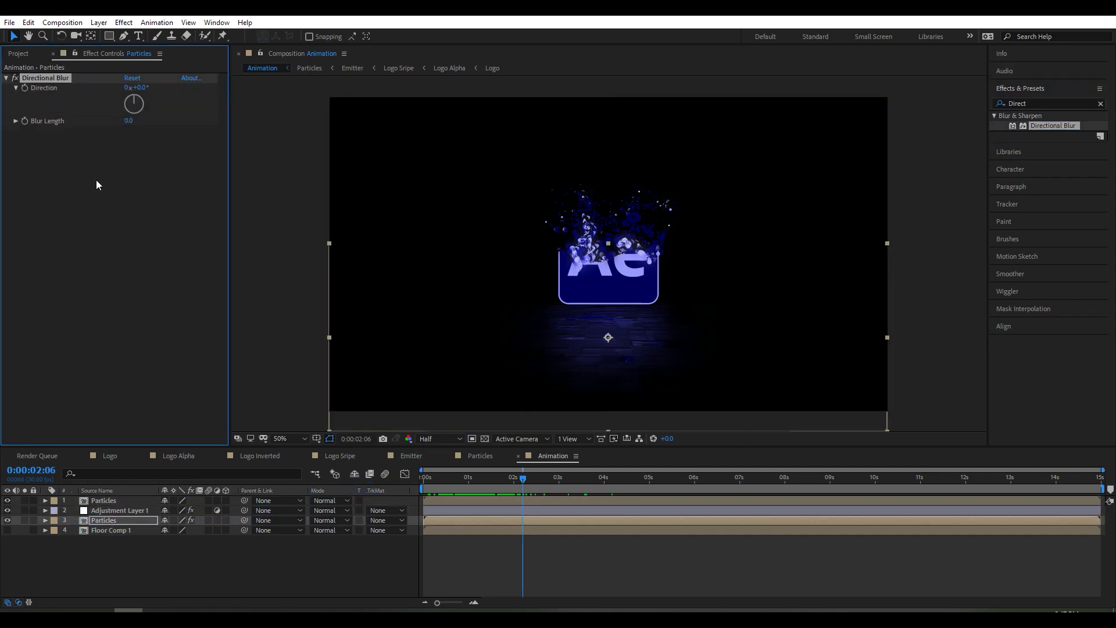
{"action": "left_click", "coordinate": [142, 88]}
{"action": "type", "text": "90"}
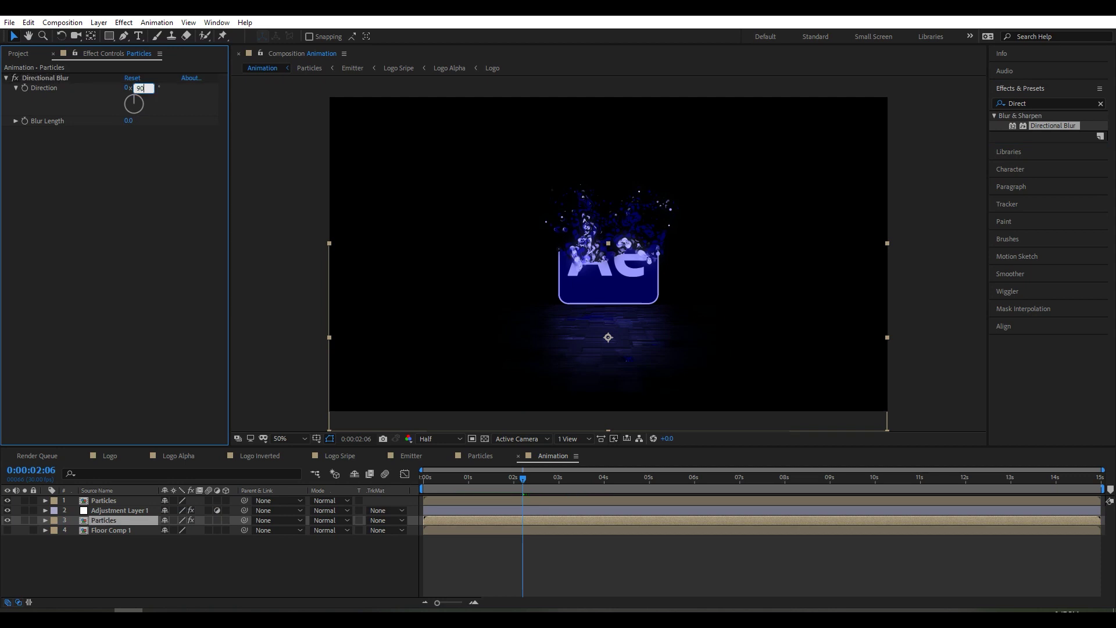
{"action": "key", "text": "Return"}
{"action": "left_click_drag", "start_coordinate": [128, 122], "coordinate": [306, 130]}
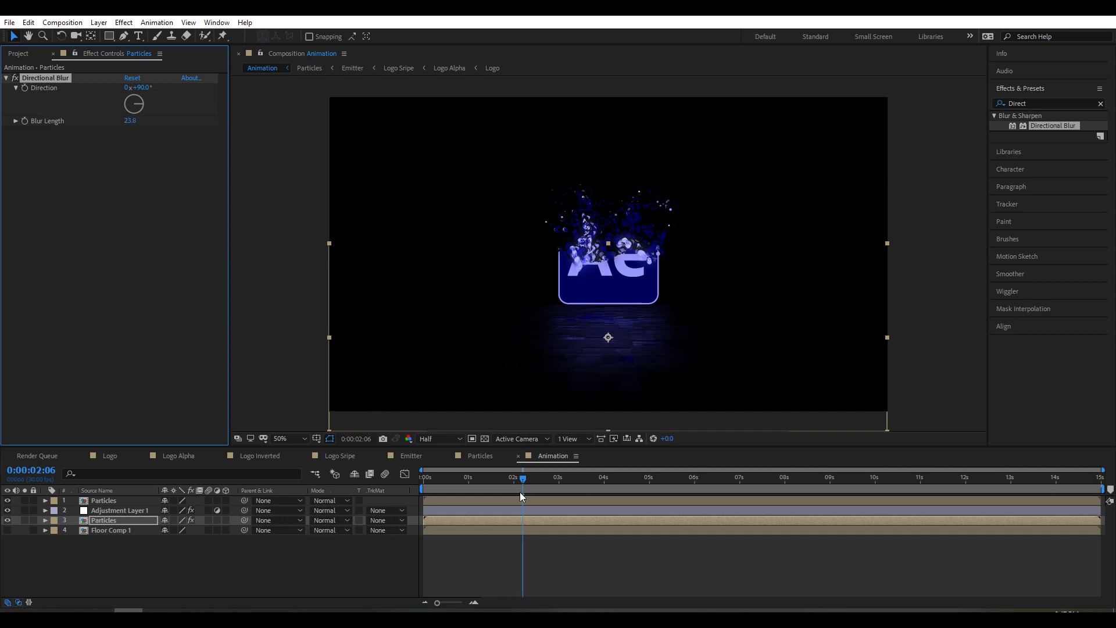
Add a 35mm two-node camera named Camera 1 to the Animation composition with Lock to Zoom turned off
{"action": "left_click", "coordinate": [229, 563]}
{"action": "right_click", "coordinate": [229, 560]}
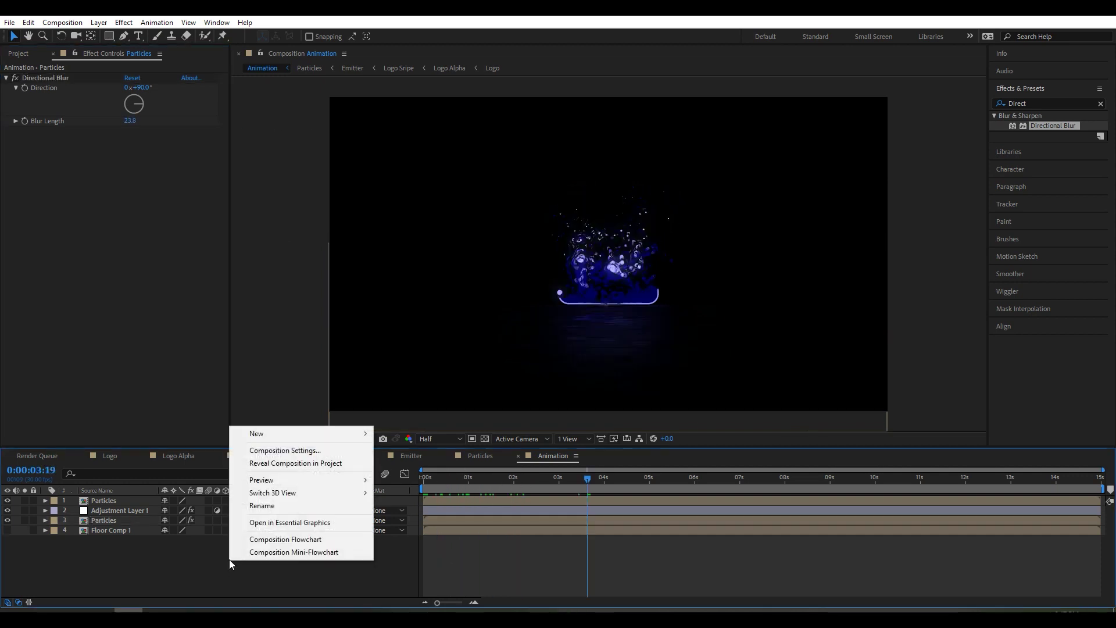
{"action": "mouse_move", "coordinate": [323, 436]}
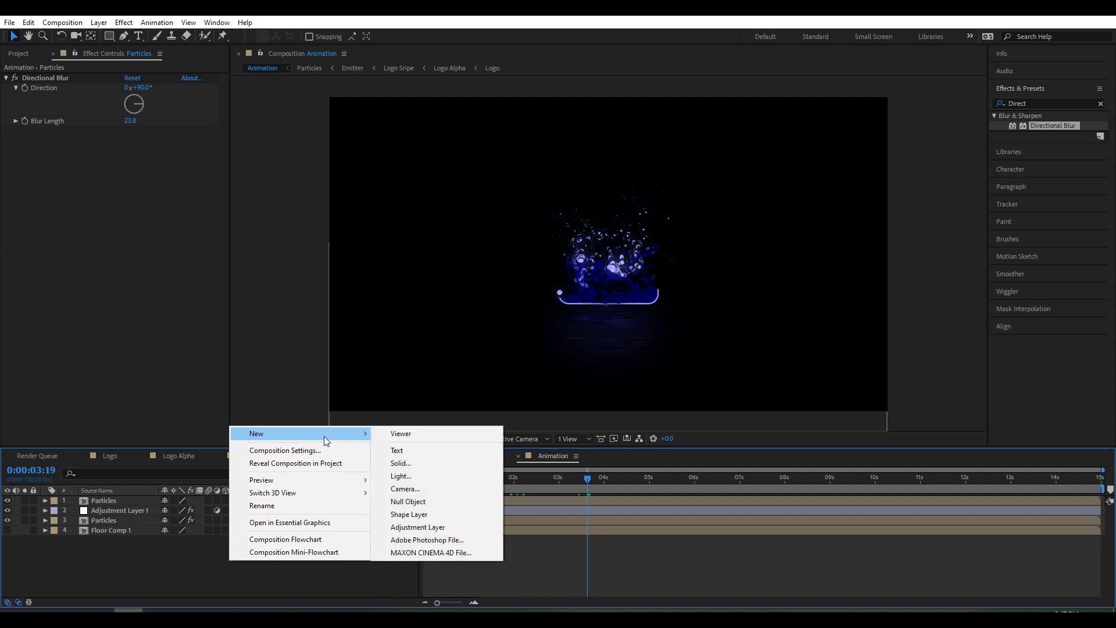
{"action": "left_click", "coordinate": [406, 489]}
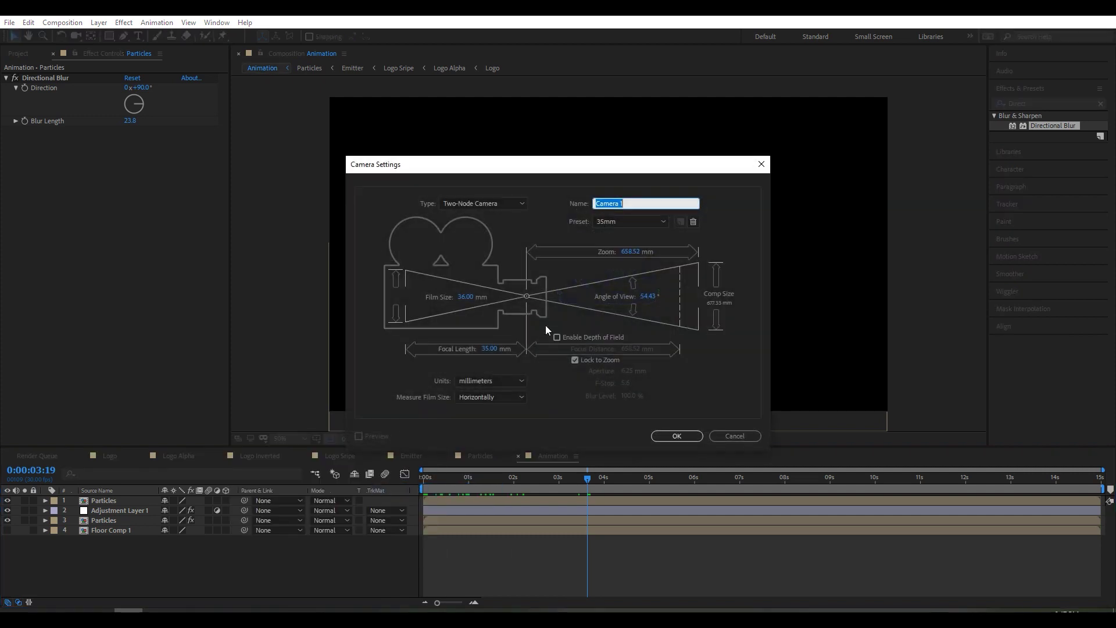
{"action": "left_click", "coordinate": [575, 360]}
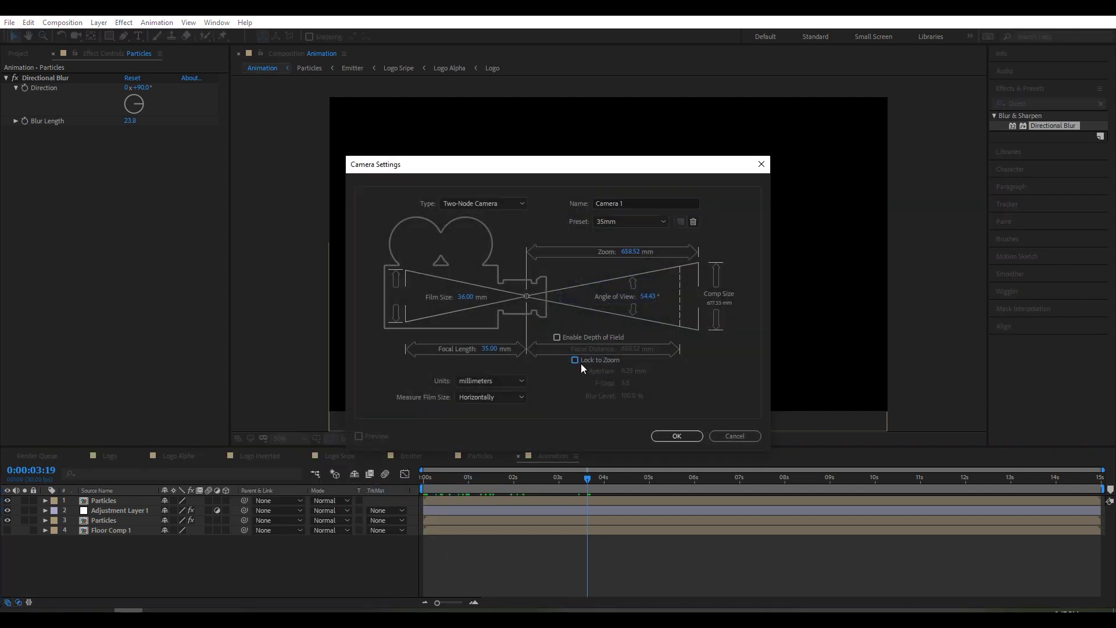
{"action": "left_click", "coordinate": [680, 437]}
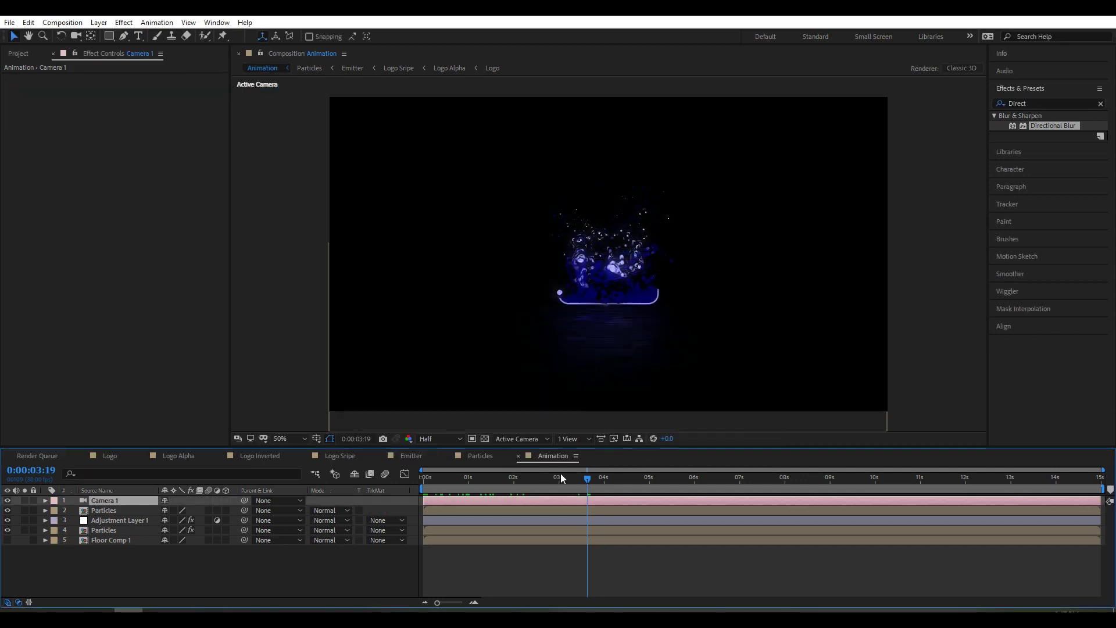
Make both Particles layers 3D and check the logo around the first second
{"action": "left_click_drag", "start_coordinate": [588, 477], "coordinate": [452, 495]}
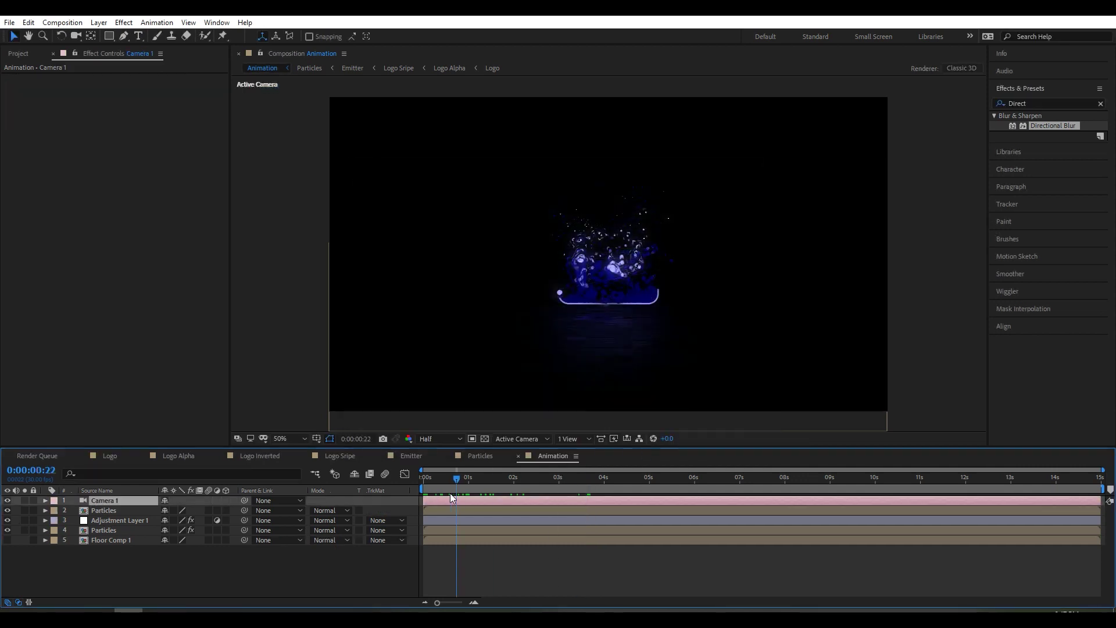
{"action": "left_click", "coordinate": [106, 511]}
{"action": "left_click", "coordinate": [225, 529]}
{"action": "left_click", "coordinate": [225, 510]}
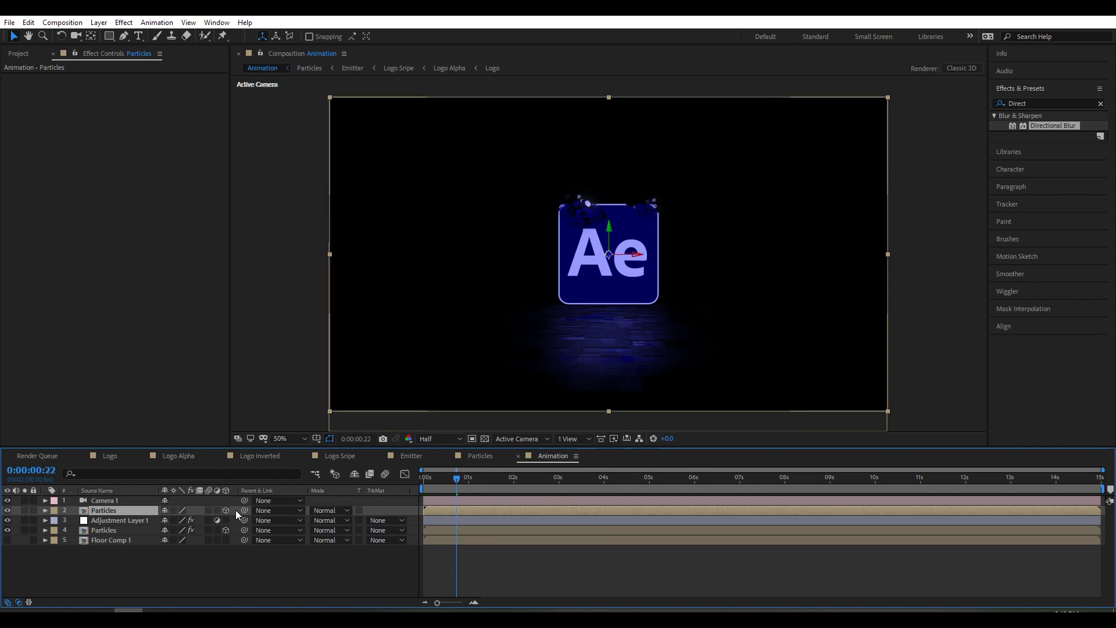
{"action": "left_click_drag", "start_coordinate": [448, 486], "coordinate": [470, 490]}
Set Camera 1's Z position to -1500 at the composition's start and add a position keyframe there
{"action": "left_click", "coordinate": [98, 499]}
{"action": "key", "text": "Home"}
{"action": "key", "text": "p"}
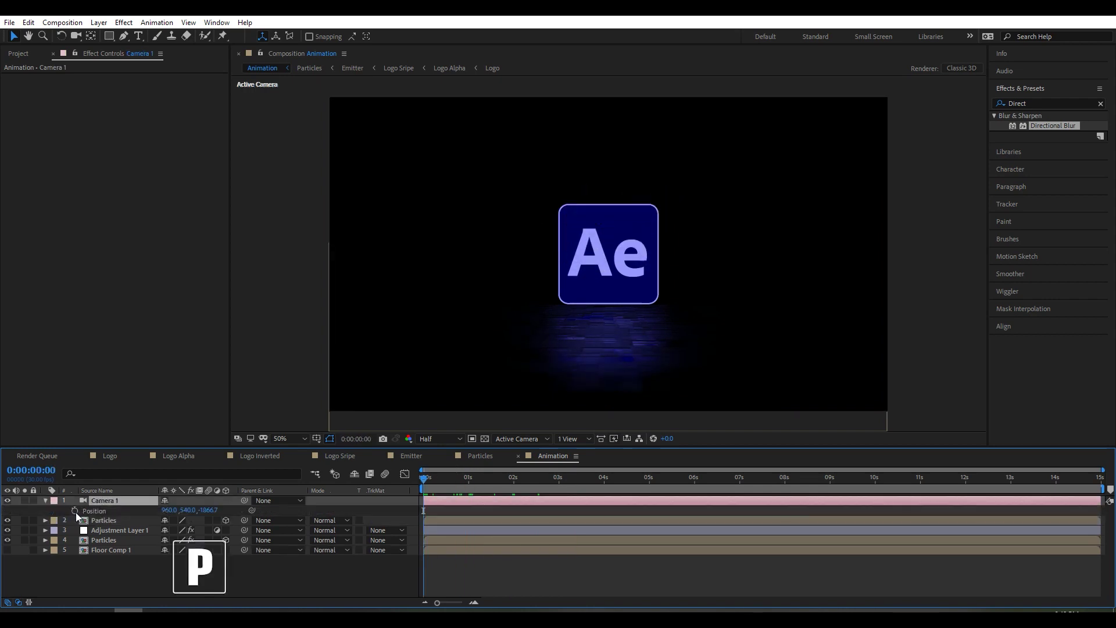
{"action": "left_click", "coordinate": [208, 509]}
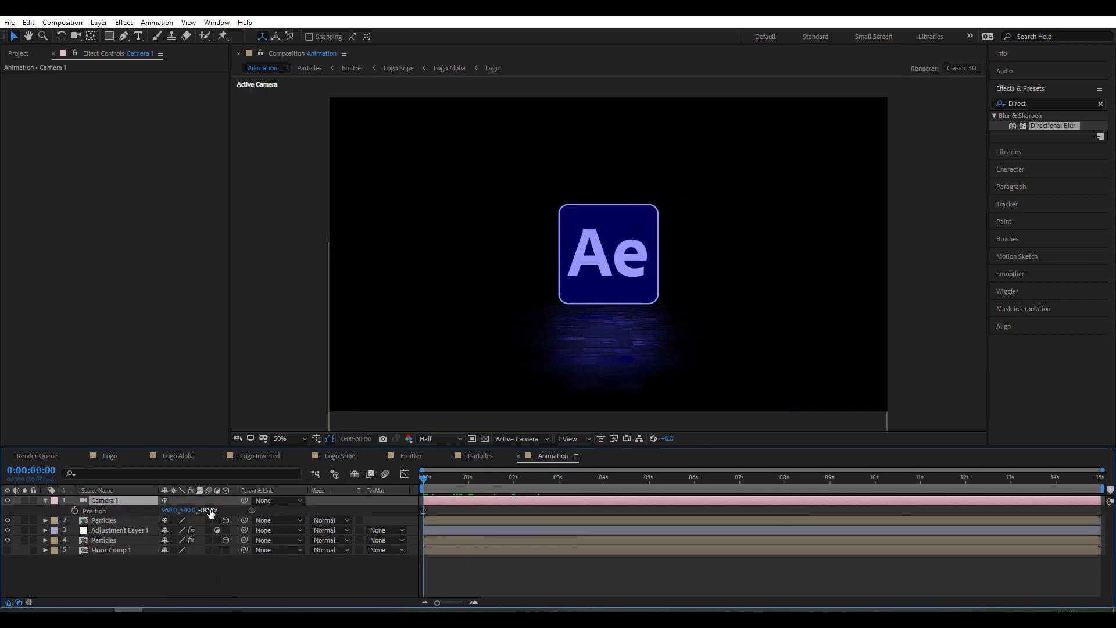
{"action": "type", "text": "-1500"}
{"action": "key", "text": "Return"}
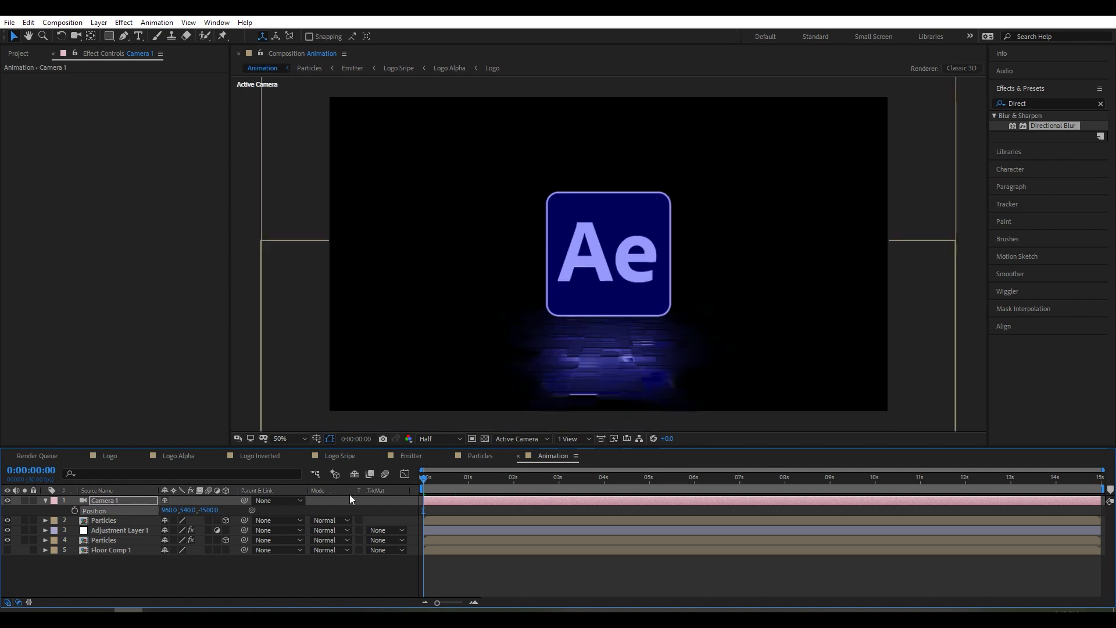
{"action": "left_click", "coordinate": [73, 510]}
Add a second position keyframe at 0:00:08:00 with Camera 1 moved closer to the logo, and preview the camera move
{"action": "left_click_drag", "start_coordinate": [424, 478], "coordinate": [786, 479]}
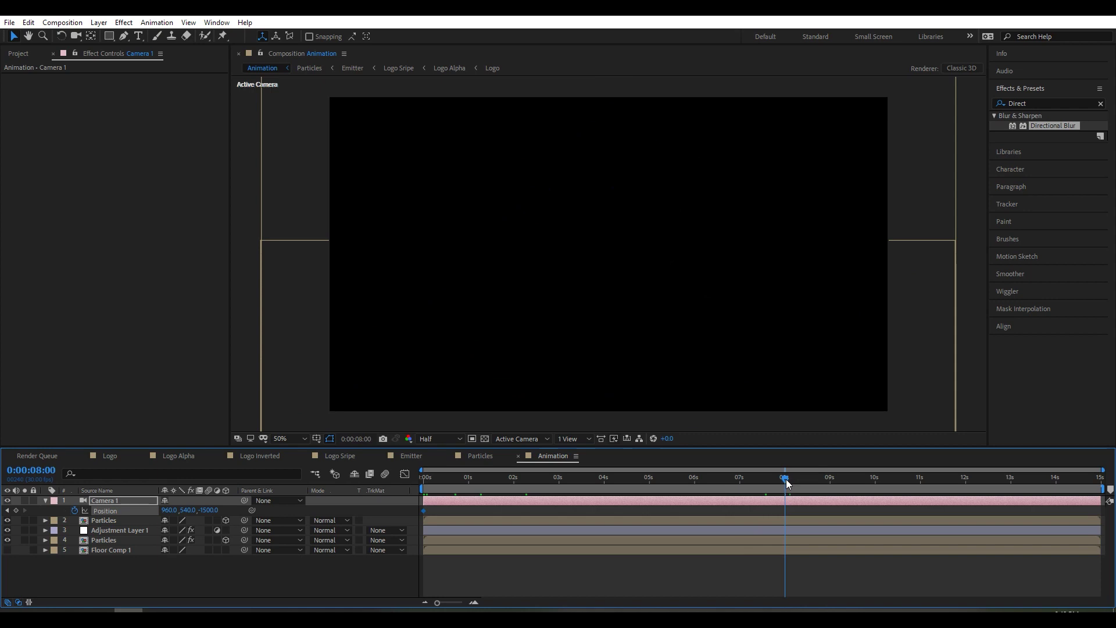
{"action": "left_click", "coordinate": [208, 510]}
{"action": "key", "text": "BackSpace"}
{"action": "type", "text": "10"}
{"action": "key", "text": "Return"}
{"action": "left_click_drag", "start_coordinate": [782, 479], "coordinate": [776, 479]}
{"action": "left_click", "coordinate": [563, 491]}
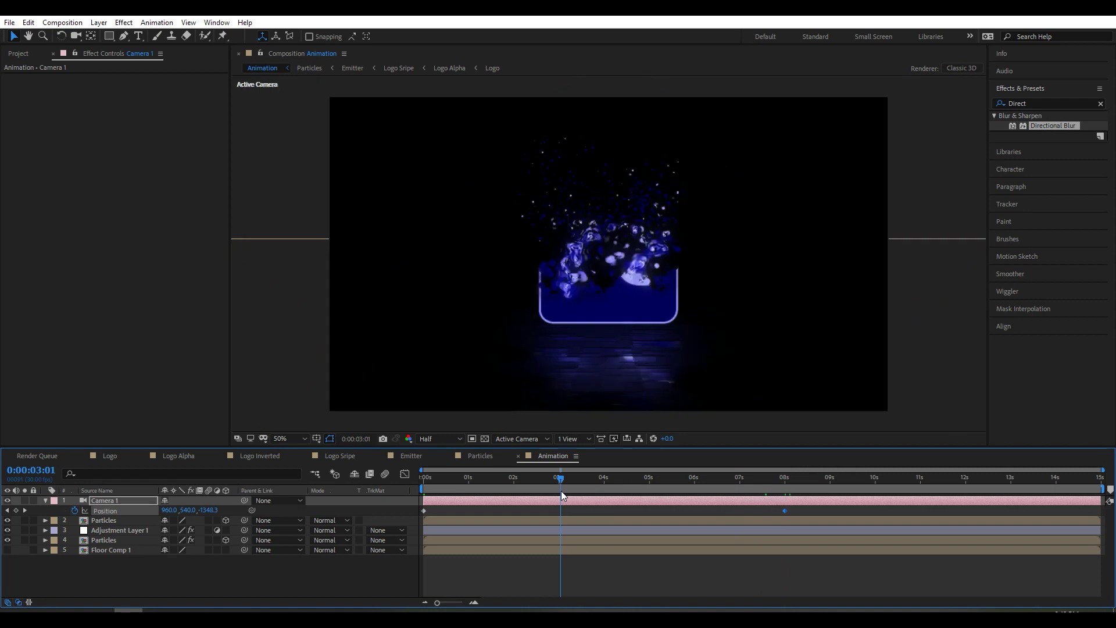
{"action": "left_click_drag", "start_coordinate": [560, 490], "coordinate": [417, 479]}
{"action": "key", "text": "space"}
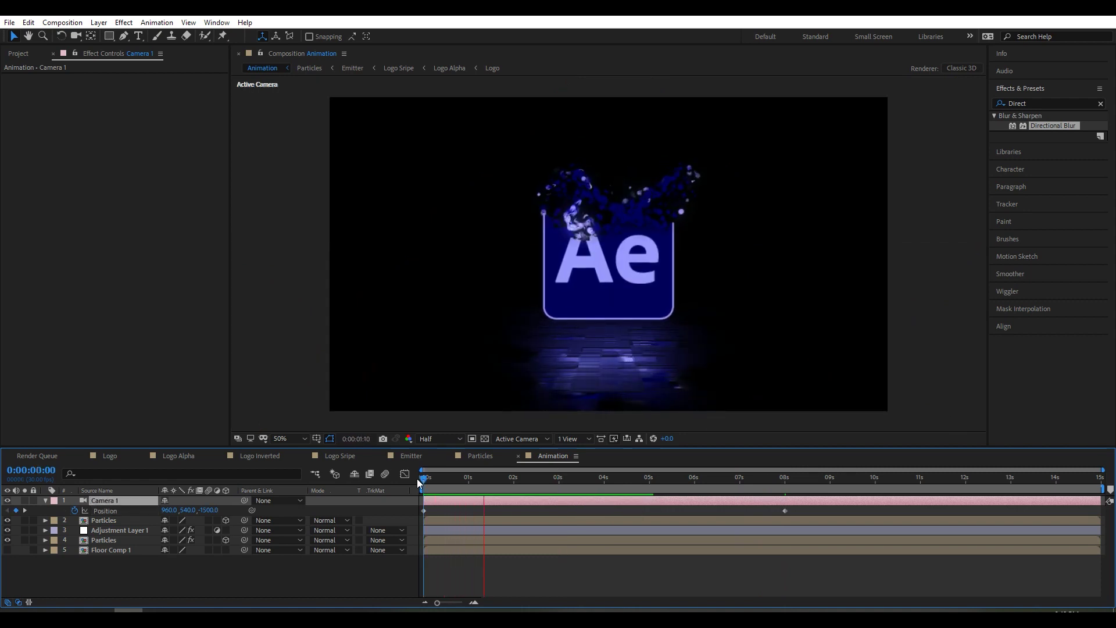
{"action": "key", "text": "space"}
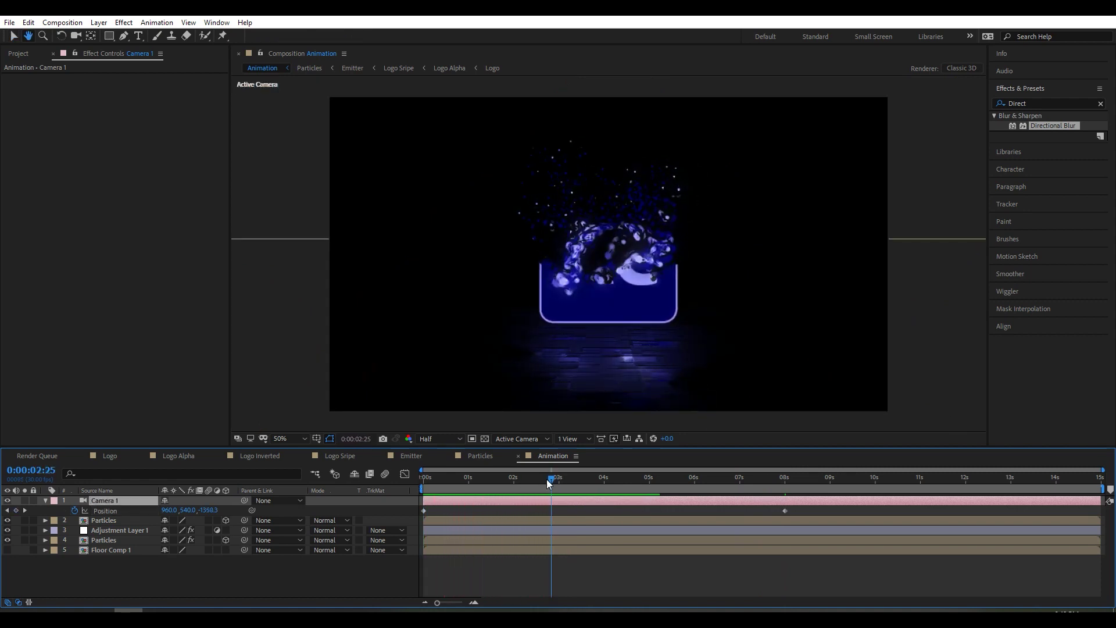
Copy Camera 1 at the composition's start into Floor Comp 1, and return to the Animation composition
{"action": "left_click_drag", "start_coordinate": [556, 487], "coordinate": [409, 483]}
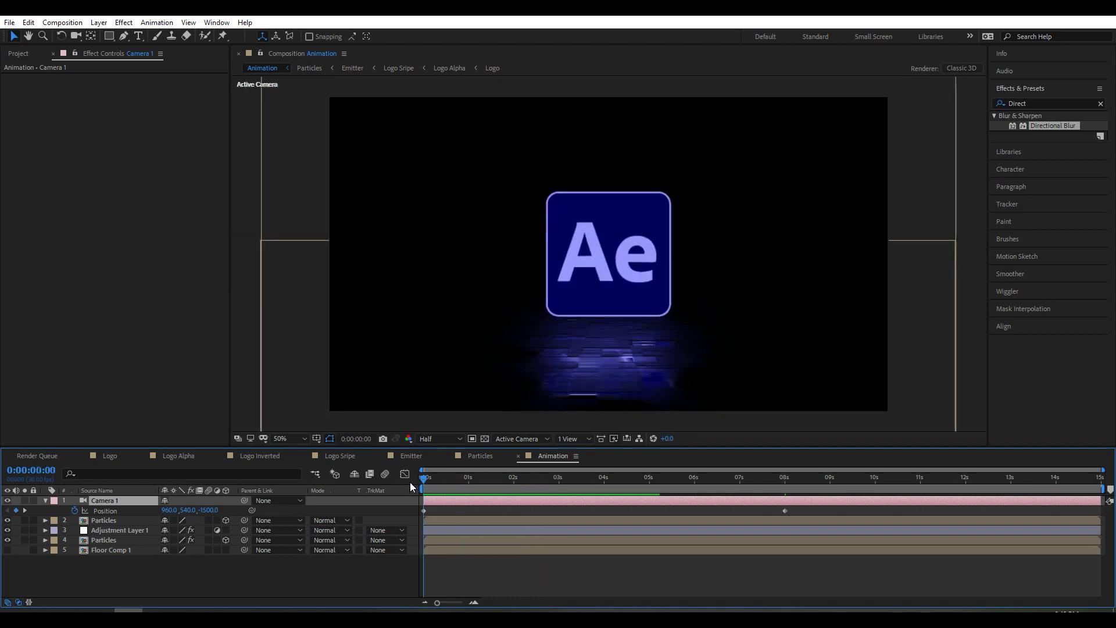
{"action": "key", "text": "ctrl+c"}
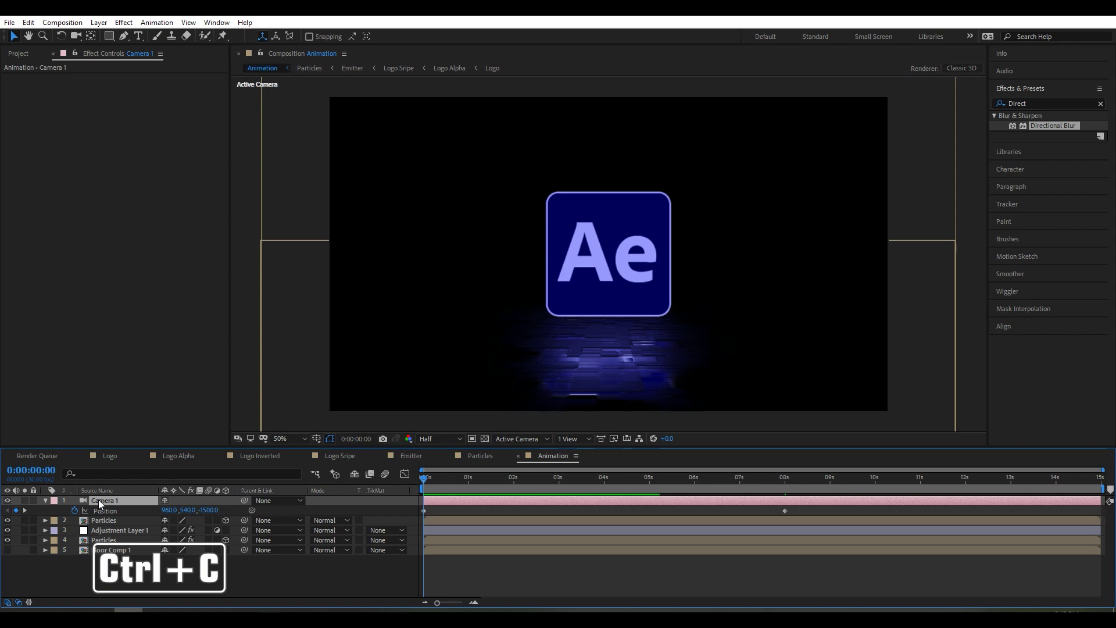
{"action": "left_click", "coordinate": [94, 550]}
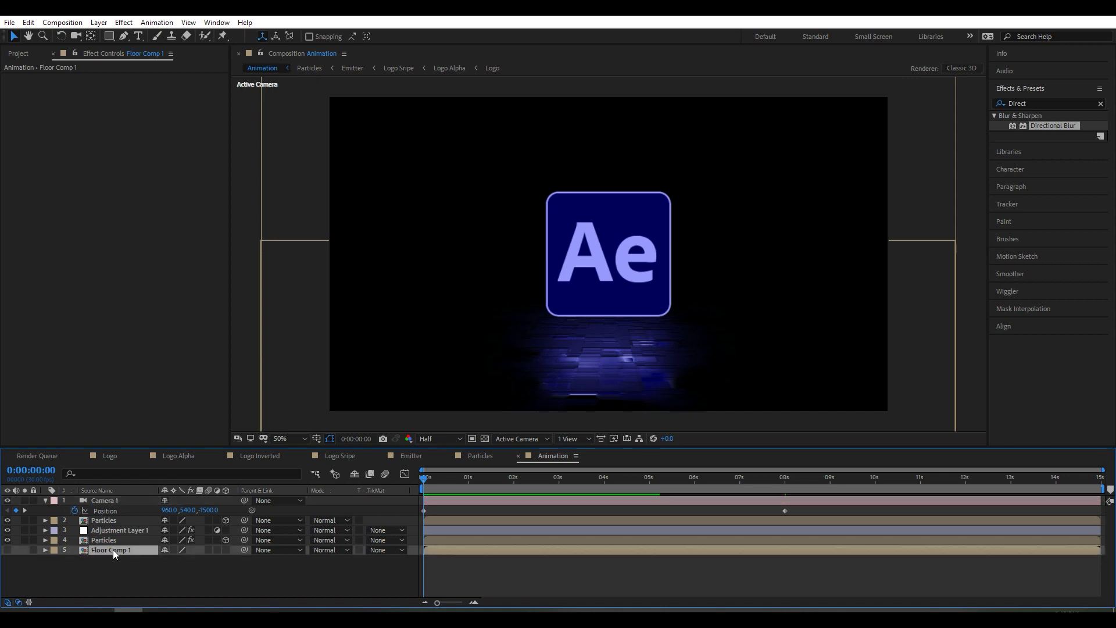
{"action": "double_click", "coordinate": [113, 549]}
{"action": "key", "text": "ctrl+v"}
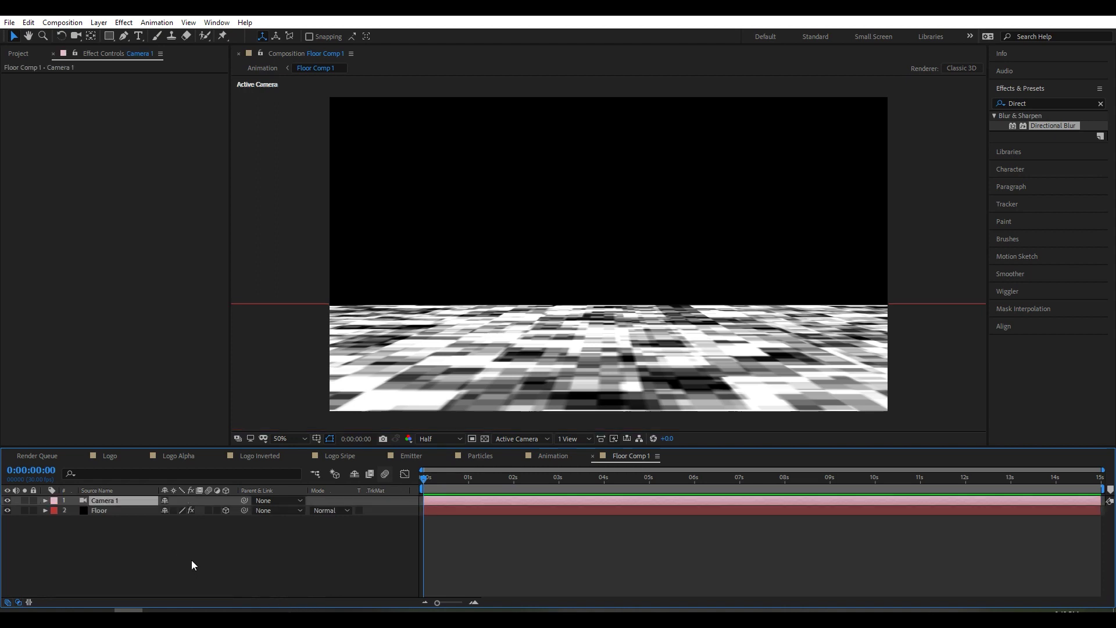
{"action": "left_click_drag", "start_coordinate": [424, 476], "coordinate": [358, 489]}
{"action": "left_click", "coordinate": [560, 455]}
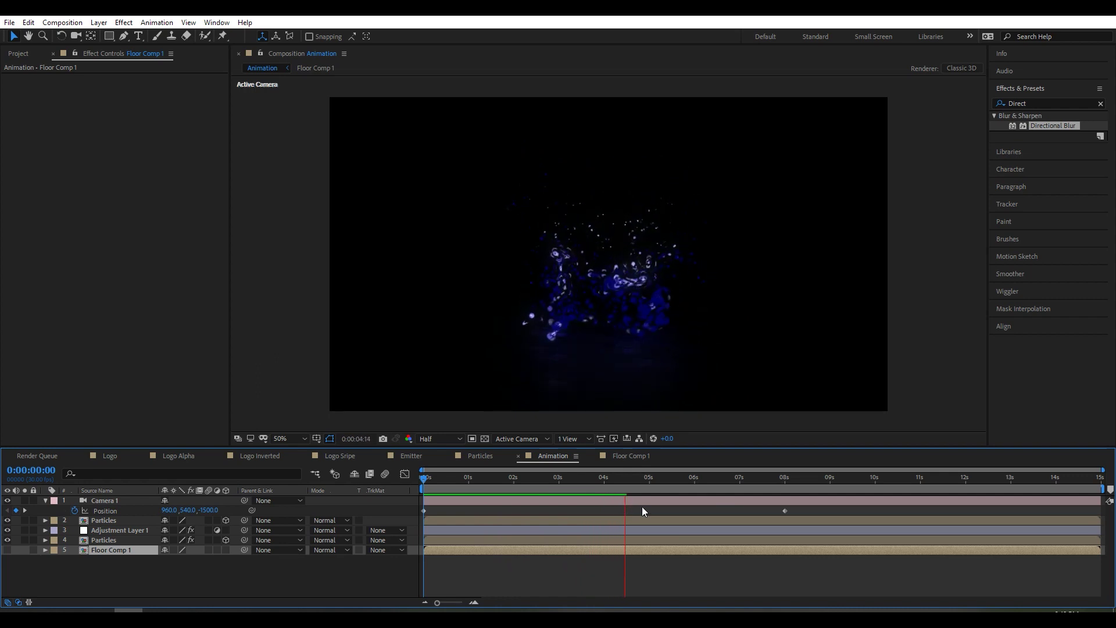
At 0:00:01:22, create a black full-size solid named BG and place it beneath all other layers in the Animation composition
{"action": "key", "text": "space"}
{"action": "left_click", "coordinate": [501, 480]}
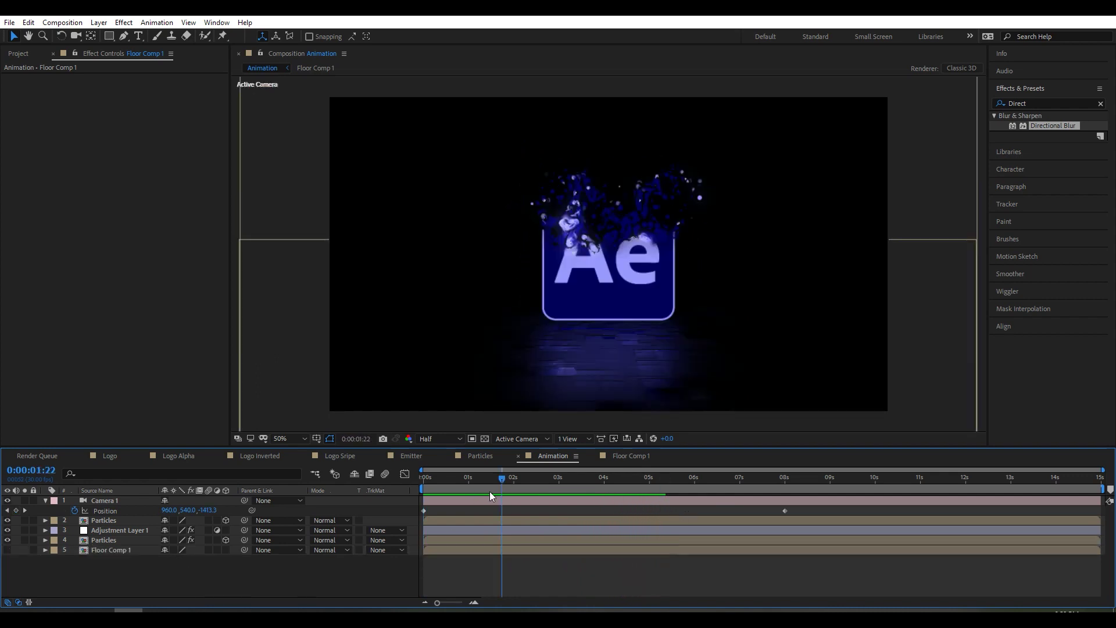
{"action": "right_click", "coordinate": [276, 563]}
{"action": "mouse_move", "coordinate": [328, 434]}
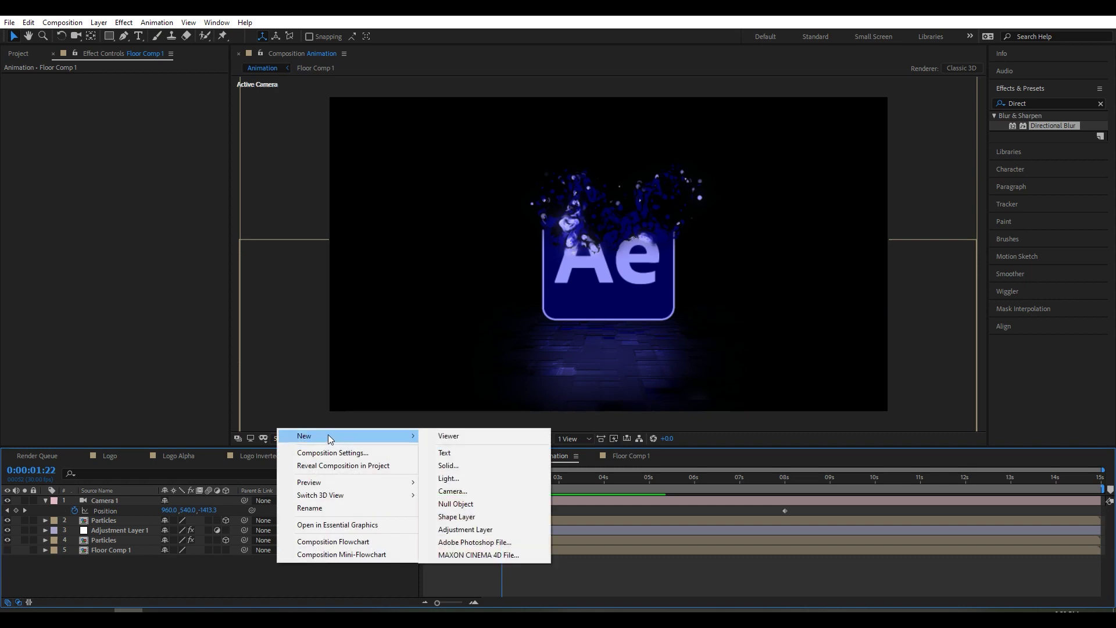
{"action": "left_click", "coordinate": [459, 465]}
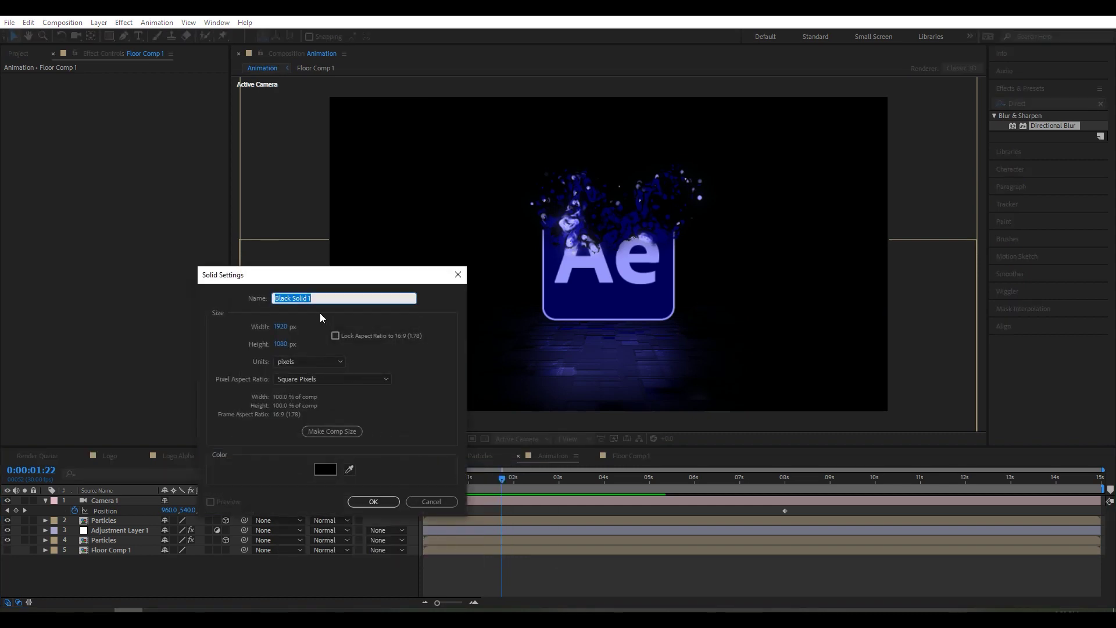
{"action": "type", "text": "BG"}
{"action": "left_click", "coordinate": [372, 502]}
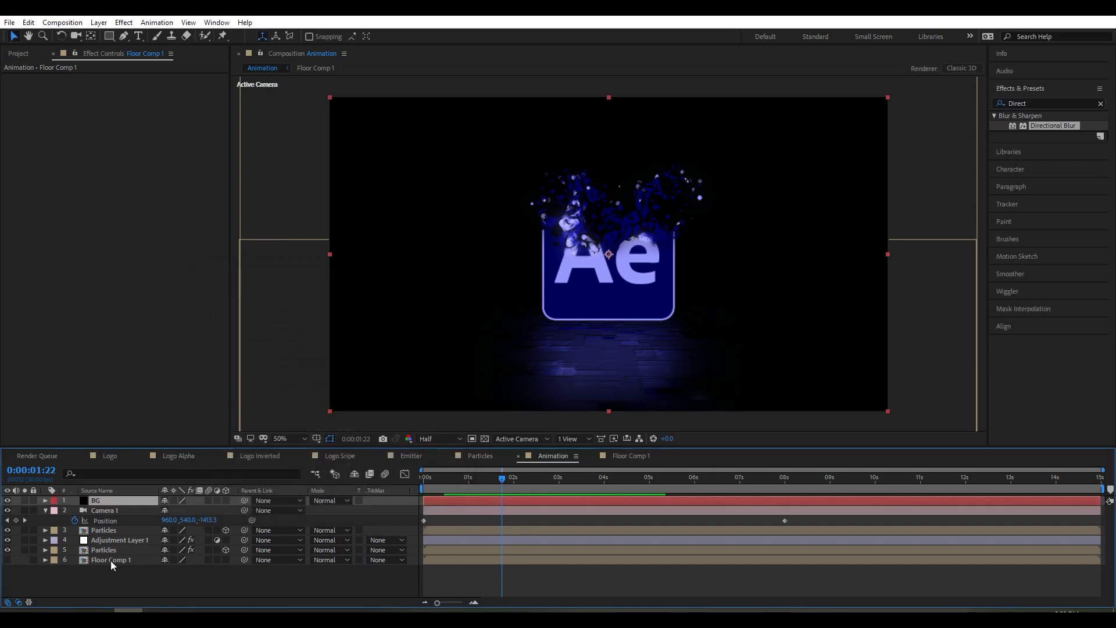
{"action": "left_click_drag", "start_coordinate": [118, 532], "coordinate": [117, 580]}
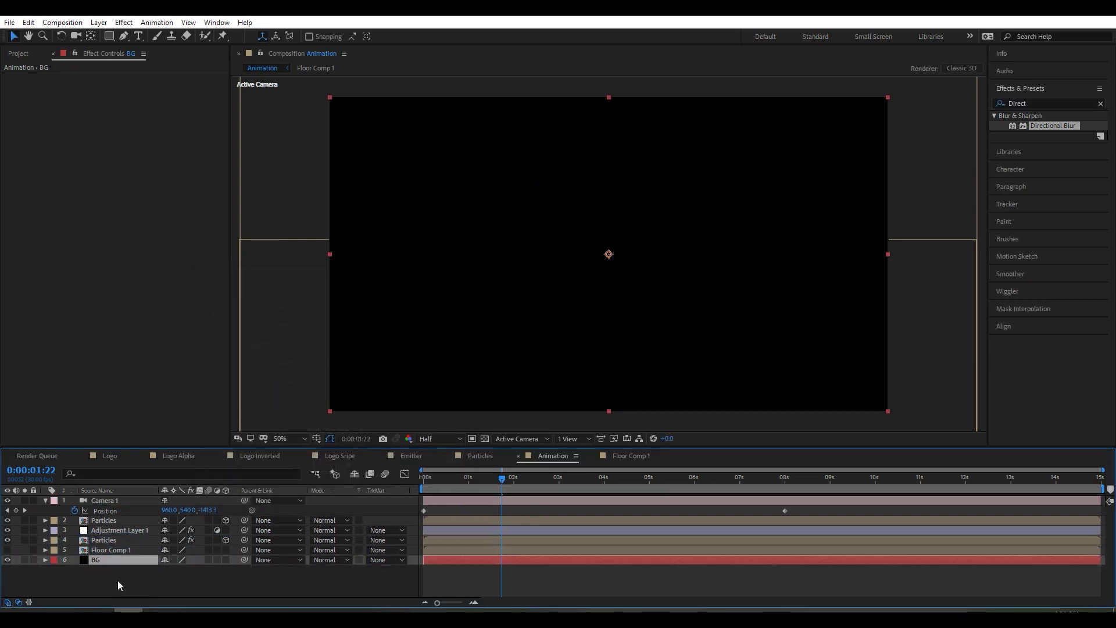
Apply the Gradient Ramp effect to the BG layer and swap its start and end colors
{"action": "left_click", "coordinate": [1044, 105]}
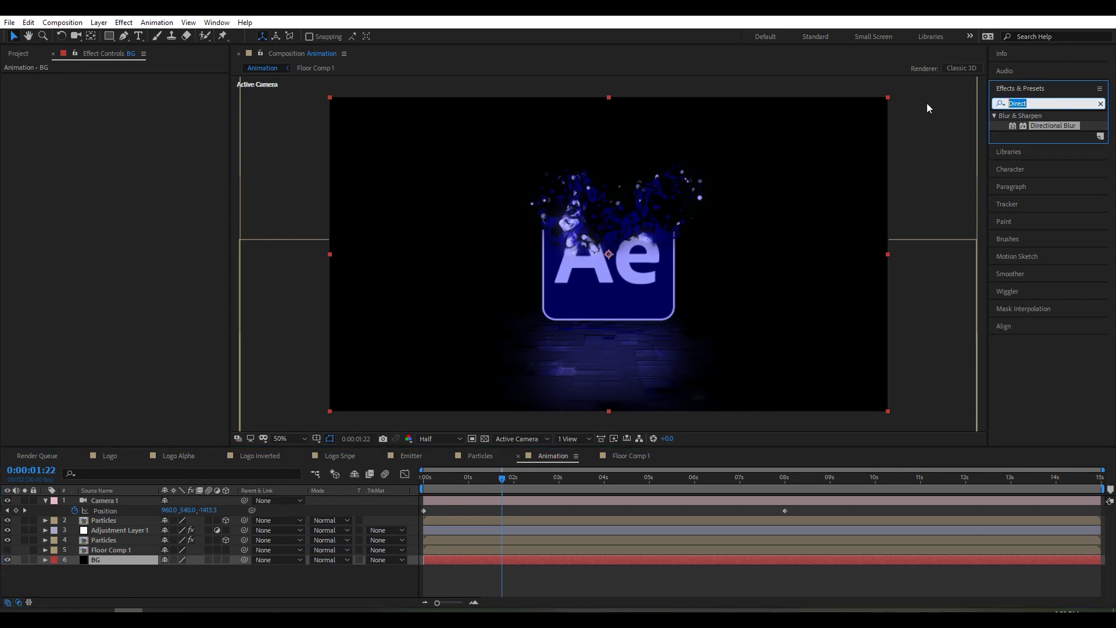
{"action": "type", "text": "Grad"}
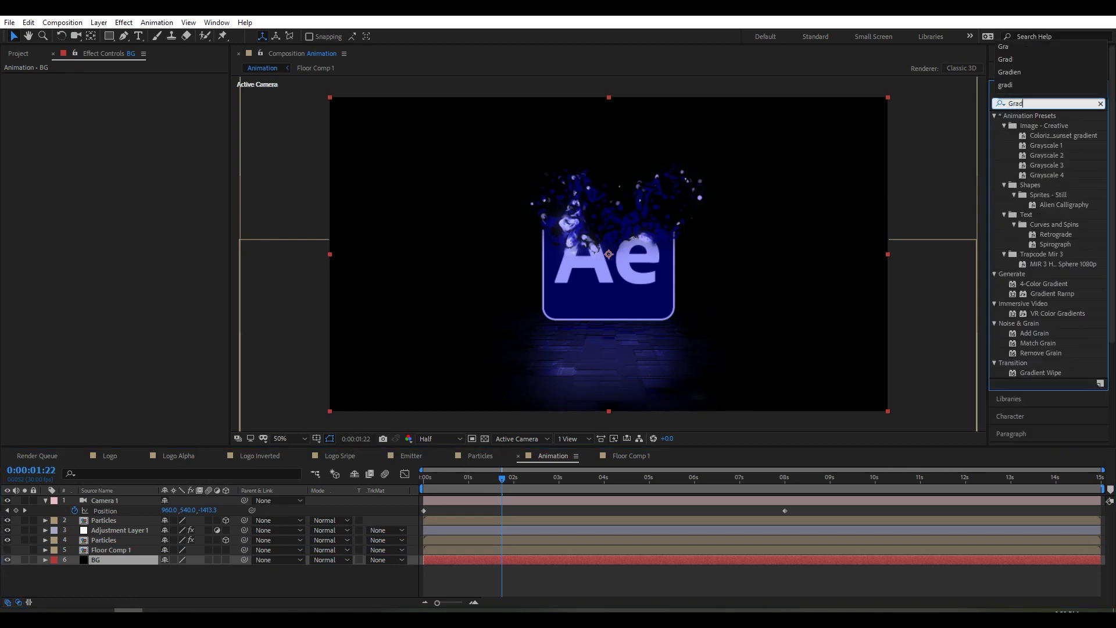
{"action": "left_click_drag", "start_coordinate": [1072, 196], "coordinate": [116, 556]}
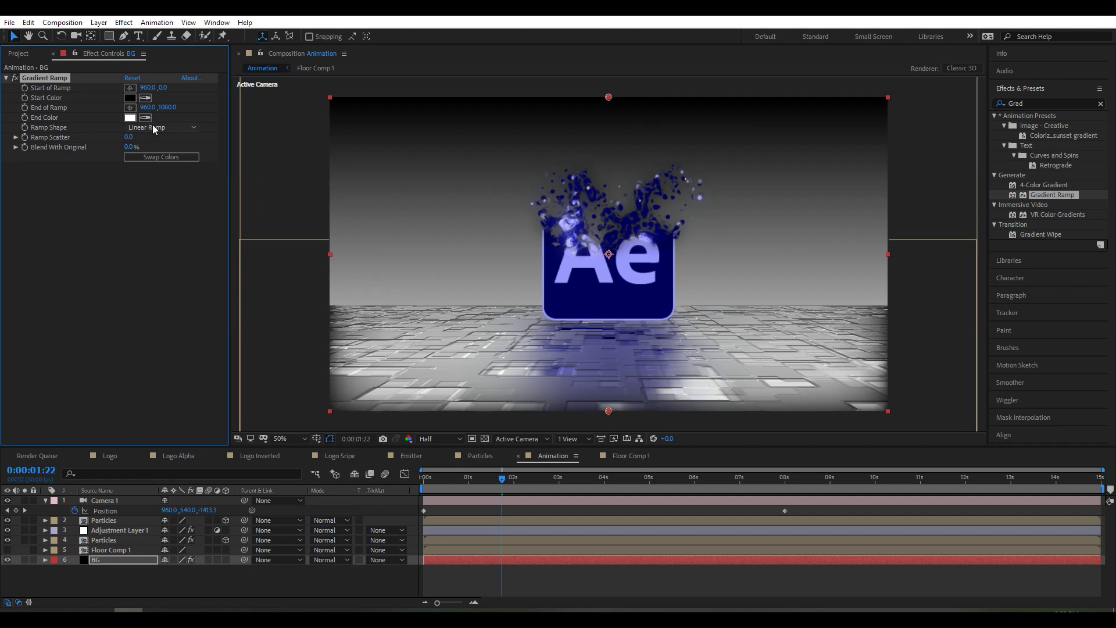
{"action": "left_click", "coordinate": [156, 157]}
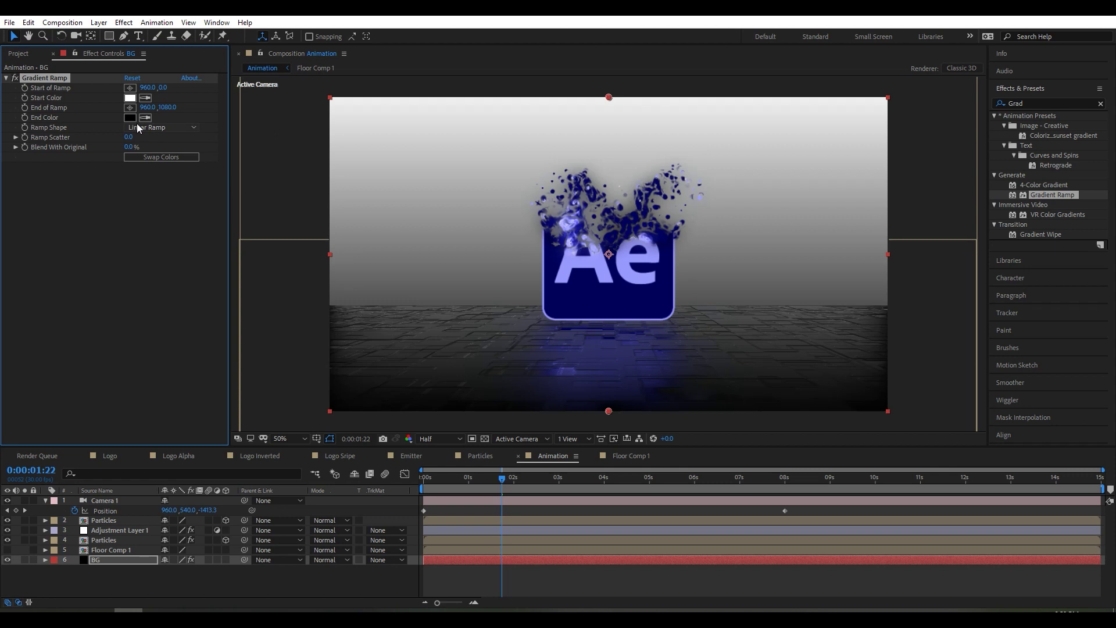
Sample the logo's blue for the Gradient Ramp's End Color and darken it to 010111
{"action": "left_click", "coordinate": [609, 298]}
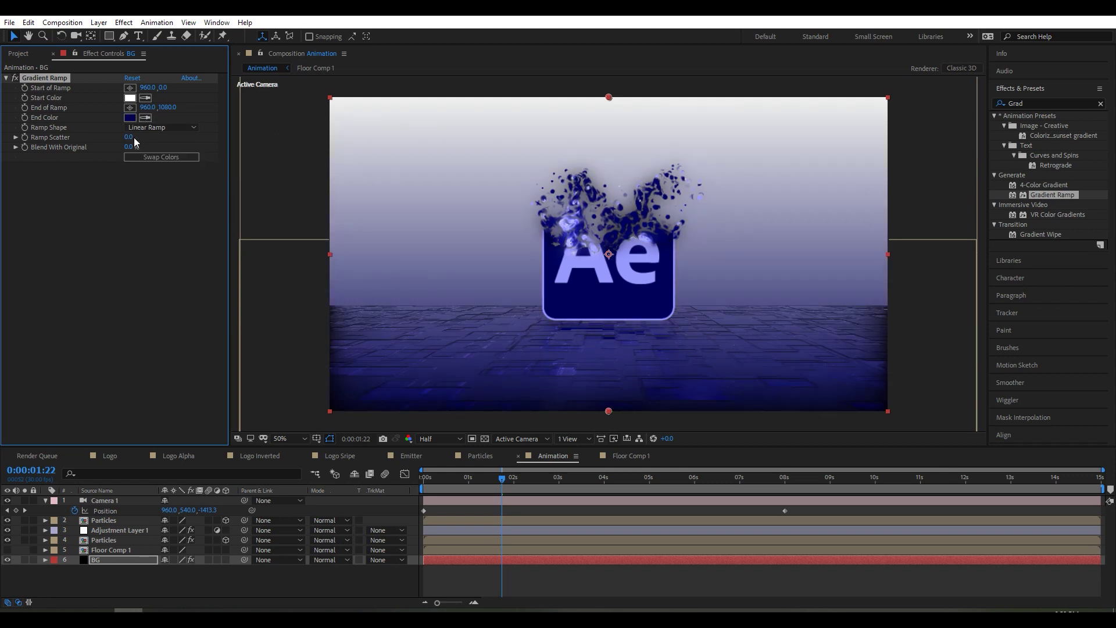
{"action": "left_click", "coordinate": [130, 117]}
{"action": "left_click_drag", "start_coordinate": [799, 386], "coordinate": [789, 426]}
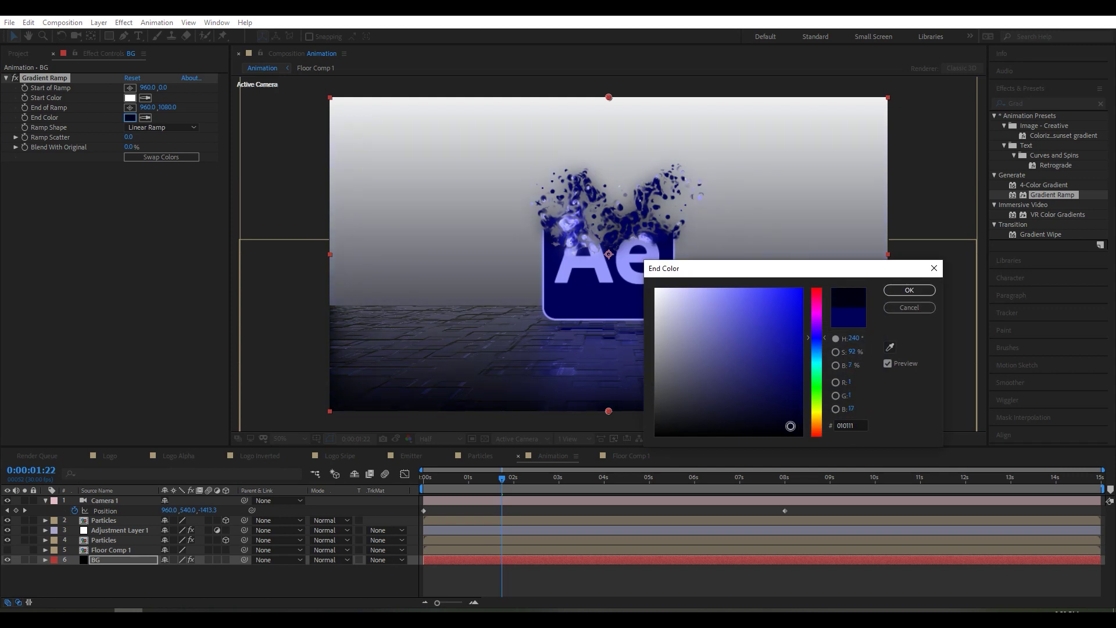
{"action": "left_click", "coordinate": [912, 290]}
Set the Gradient Ramp's Start Color to the blue sampled from the logo, darkened to a near-black navy
{"action": "left_click", "coordinate": [129, 98]}
{"action": "left_click_drag", "start_coordinate": [666, 297], "coordinate": [637, 418]}
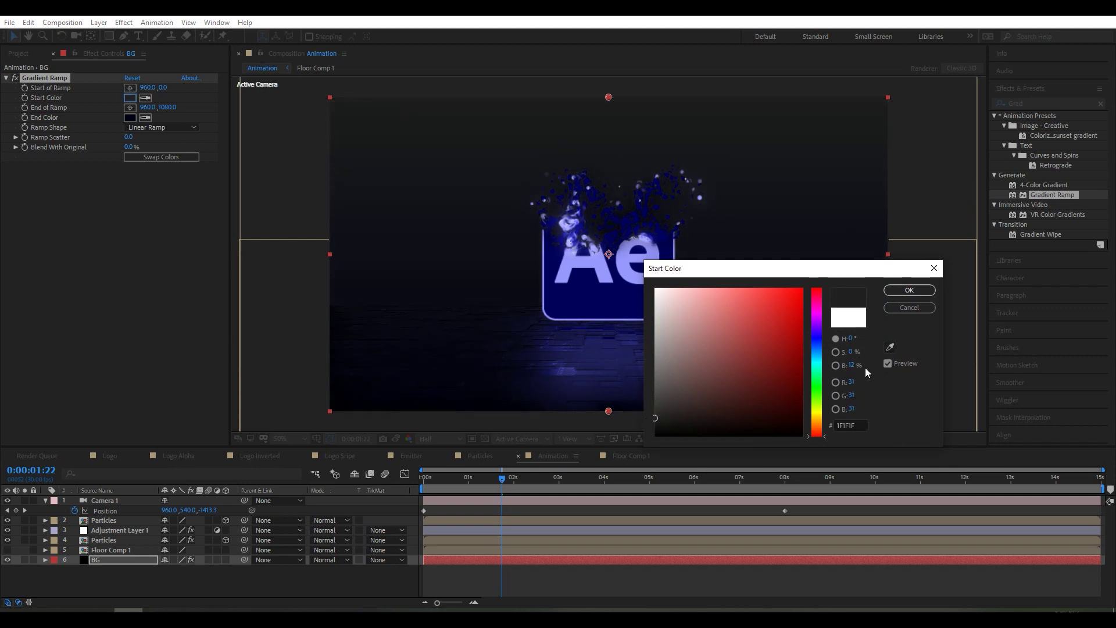
{"action": "left_click", "coordinate": [889, 347]}
{"action": "left_click", "coordinate": [607, 295]}
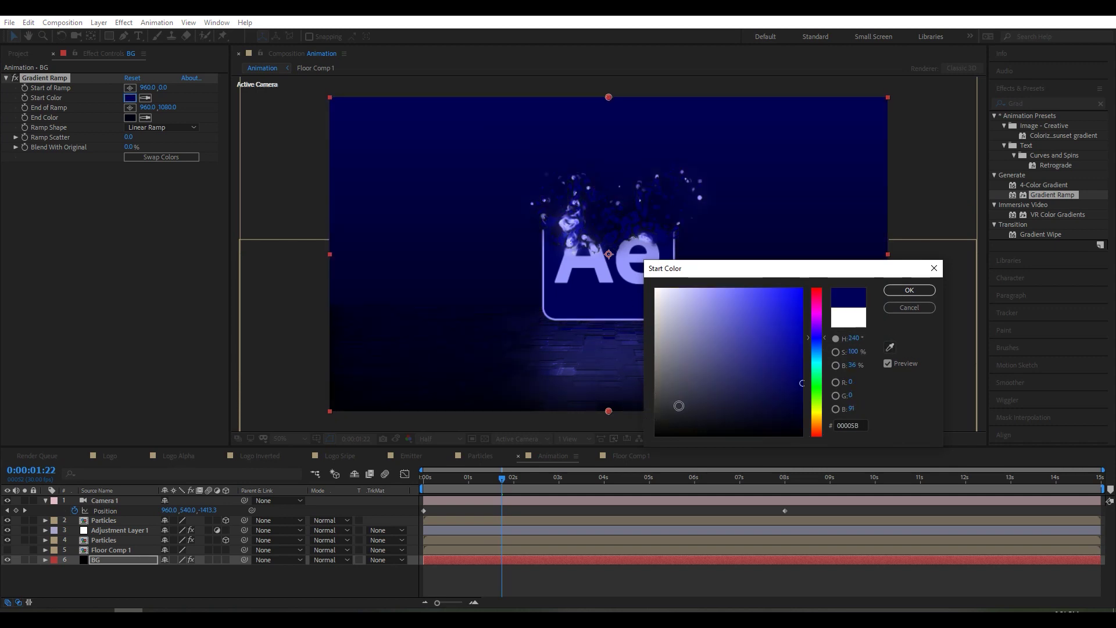
{"action": "left_click_drag", "start_coordinate": [801, 383], "coordinate": [757, 426]}
{"action": "left_click", "coordinate": [919, 290]}
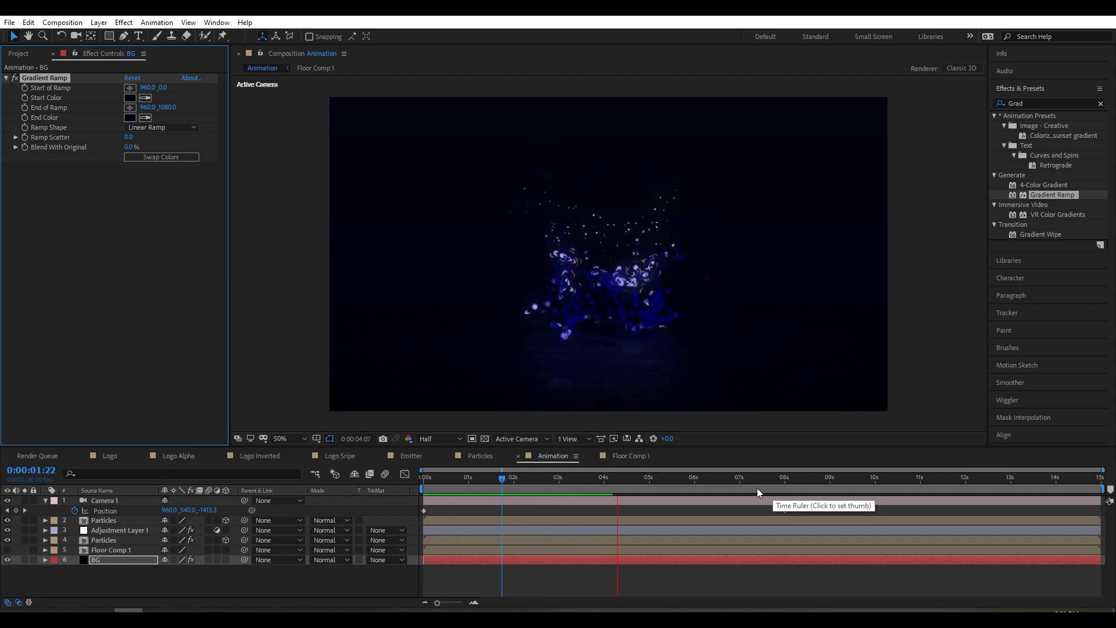
End the work area at 0:00:09:00, trim the Animation composition to it, and preview the result
{"action": "left_click_drag", "start_coordinate": [675, 488], "coordinate": [827, 486]}
{"action": "key", "text": "n"}
{"action": "key", "text": "n"}
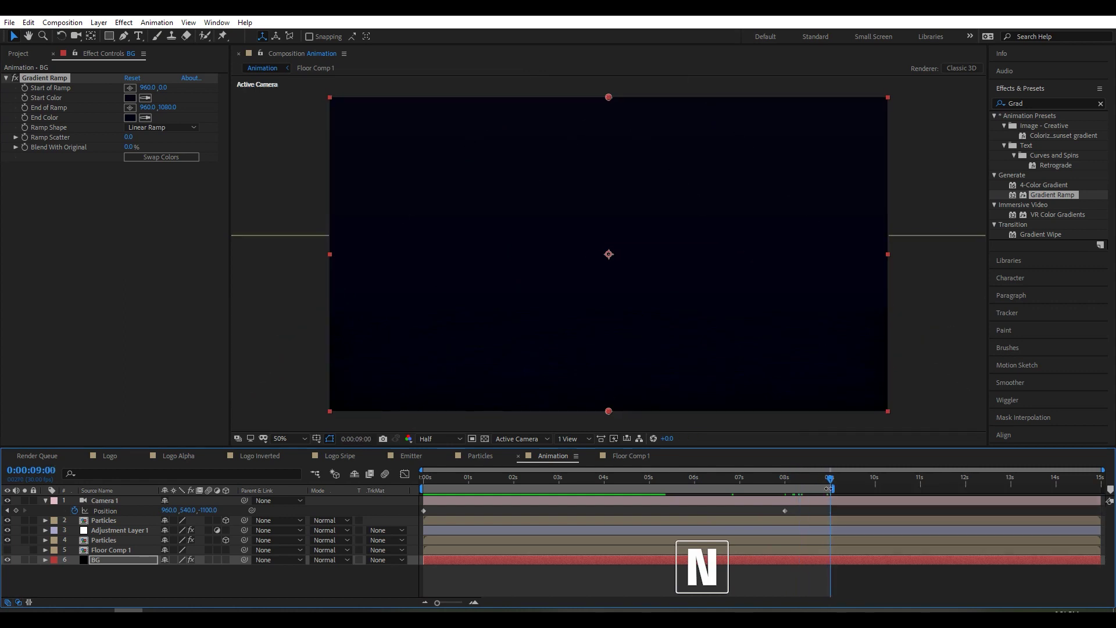
{"action": "right_click", "coordinate": [828, 488]}
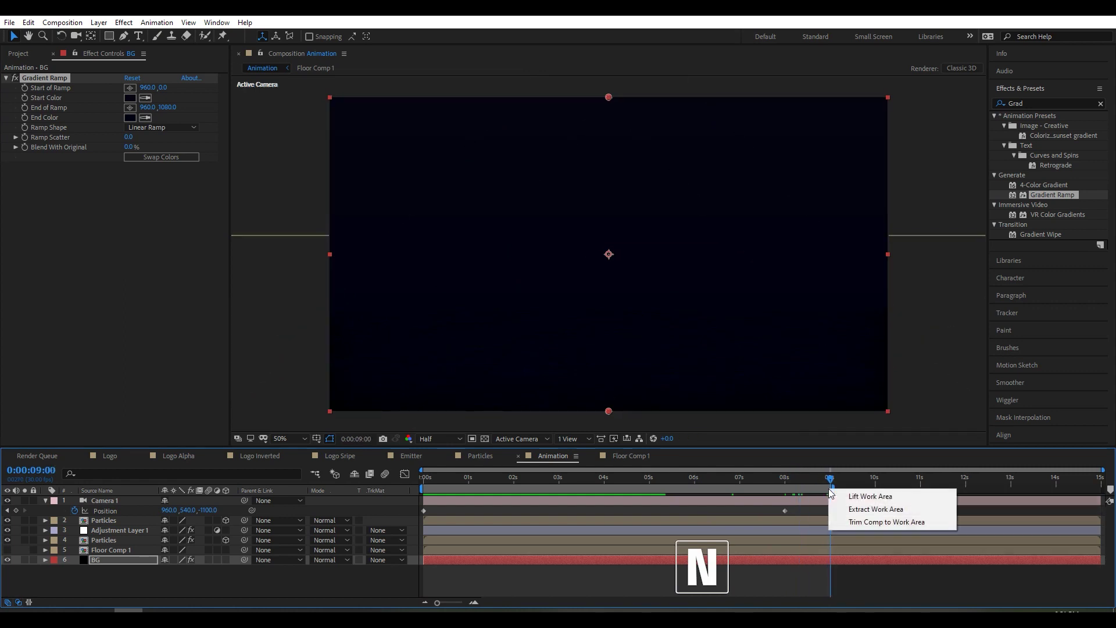
{"action": "left_click", "coordinate": [858, 521]}
{"action": "key", "text": "space"}
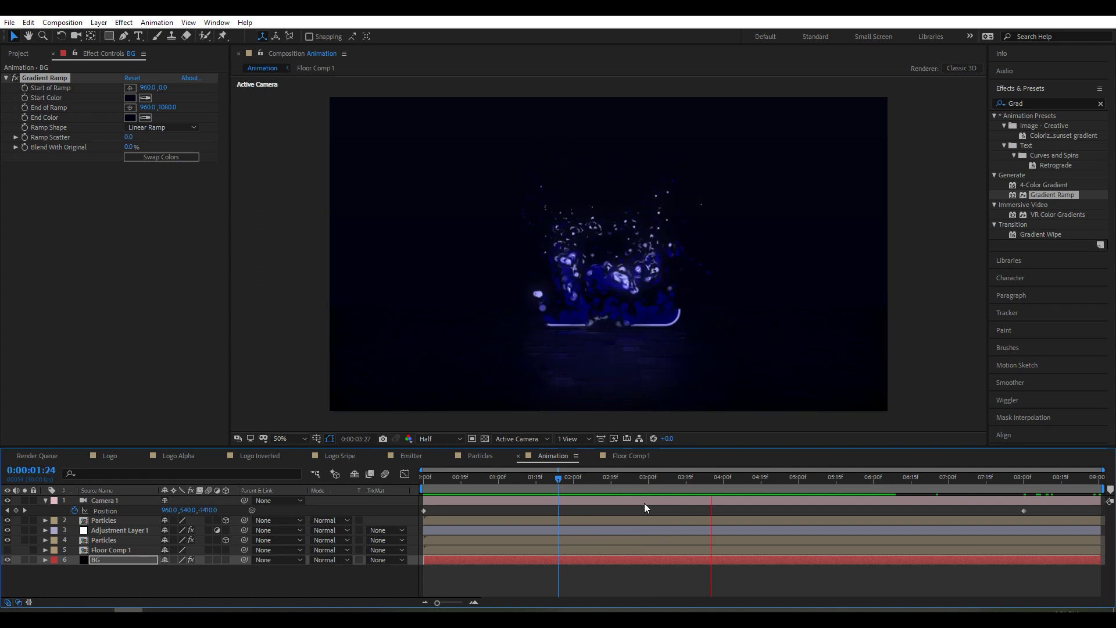
Add Cambo-VFX Logo Rounded Udate.png beneath Ae.png in the Logo composition and scale it to 60%
{"action": "left_click", "coordinate": [18, 53]}
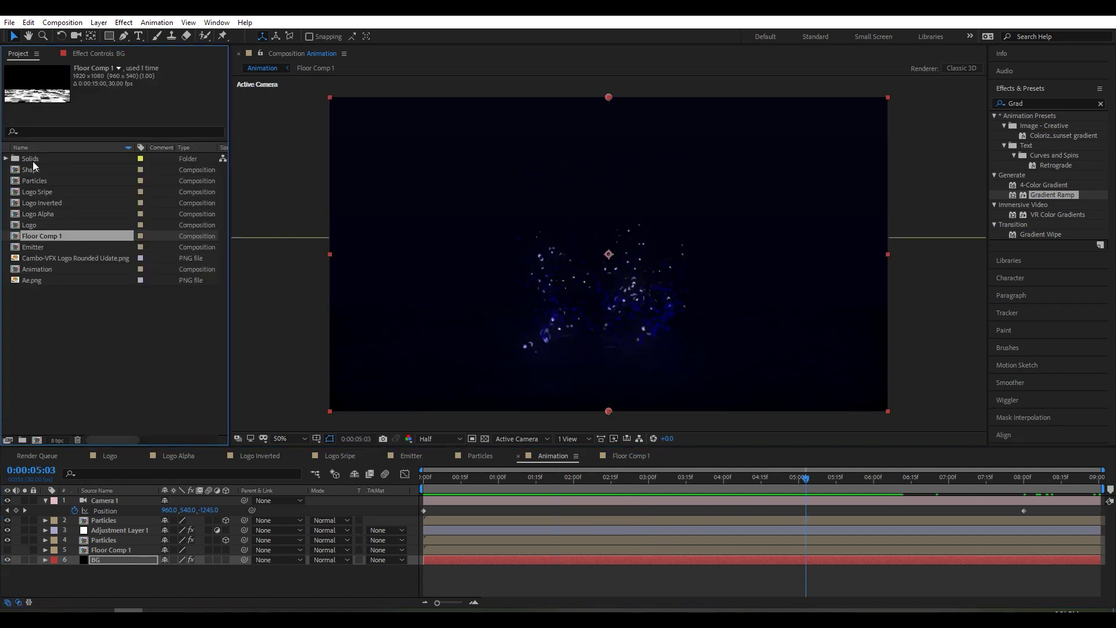
{"action": "double_click", "coordinate": [28, 226]}
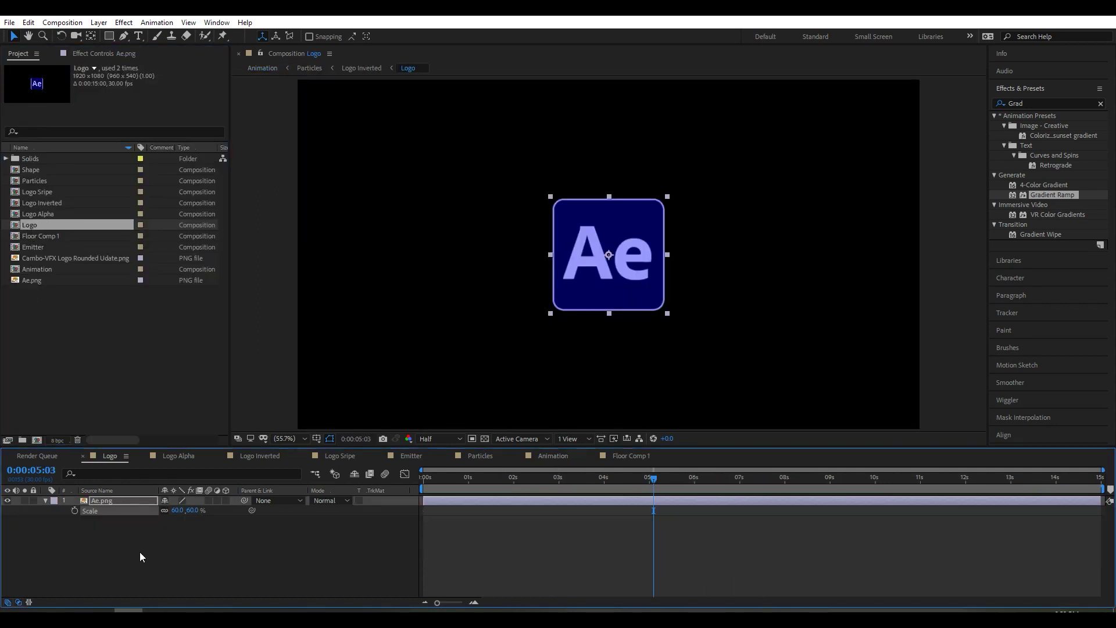
{"action": "left_click", "coordinate": [39, 261]}
{"action": "left_click_drag", "start_coordinate": [47, 260], "coordinate": [67, 504]}
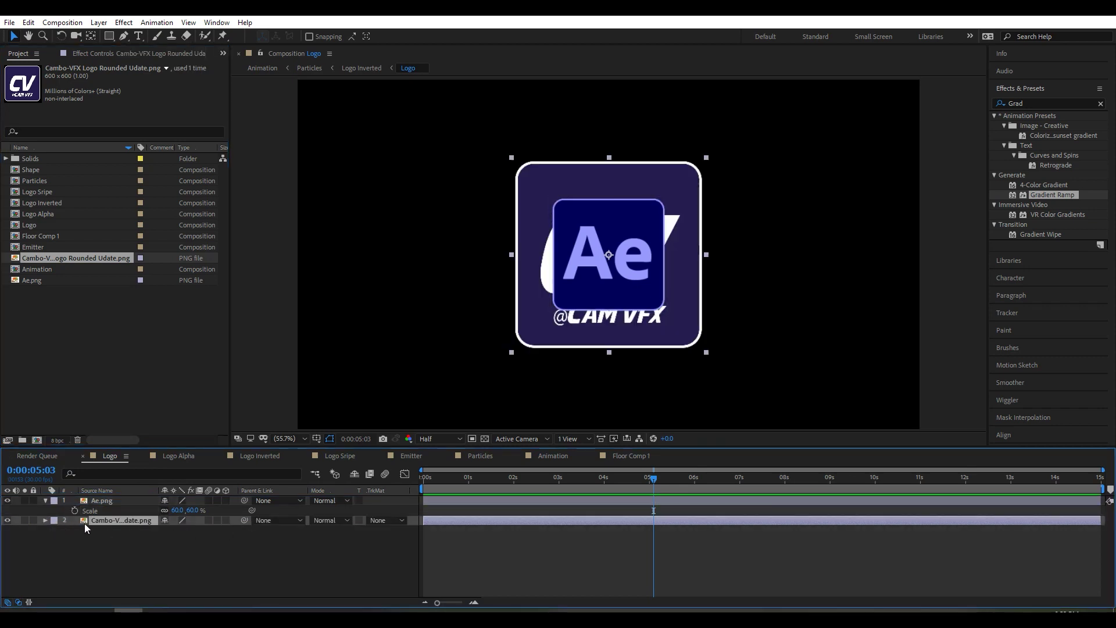
{"action": "key", "text": "s"}
{"action": "key", "text": "s"}
{"action": "left_click_drag", "start_coordinate": [184, 530], "coordinate": [163, 535]}
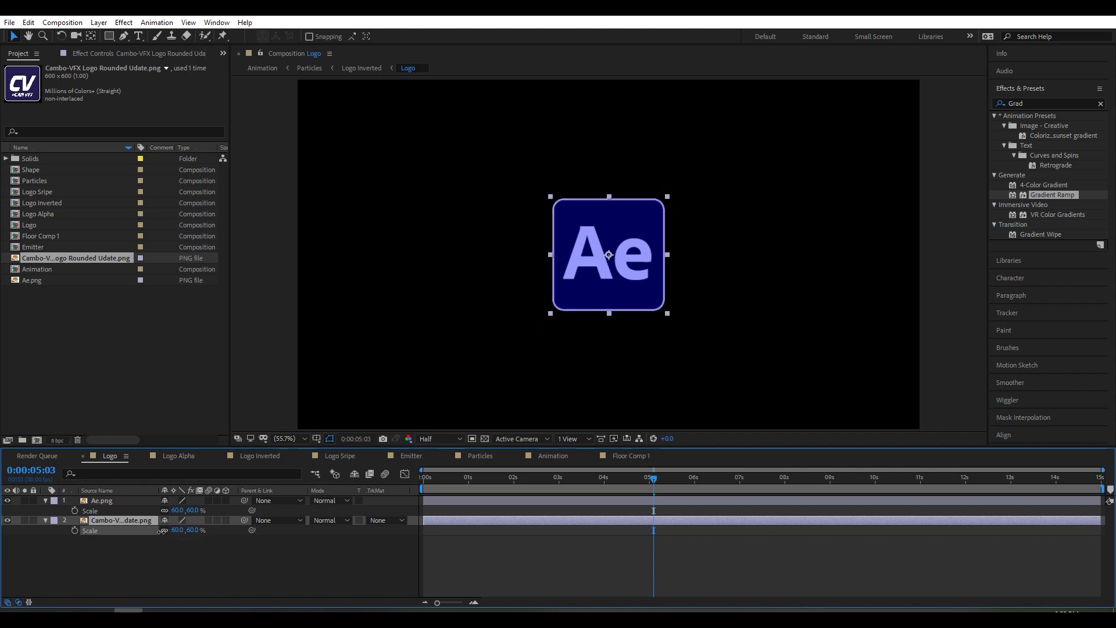
Hide the Ae.png layer in the Logo composition and return to the Animation composition to check the replaced logo
{"action": "left_click", "coordinate": [8, 501]}
{"action": "left_click", "coordinate": [102, 503]}
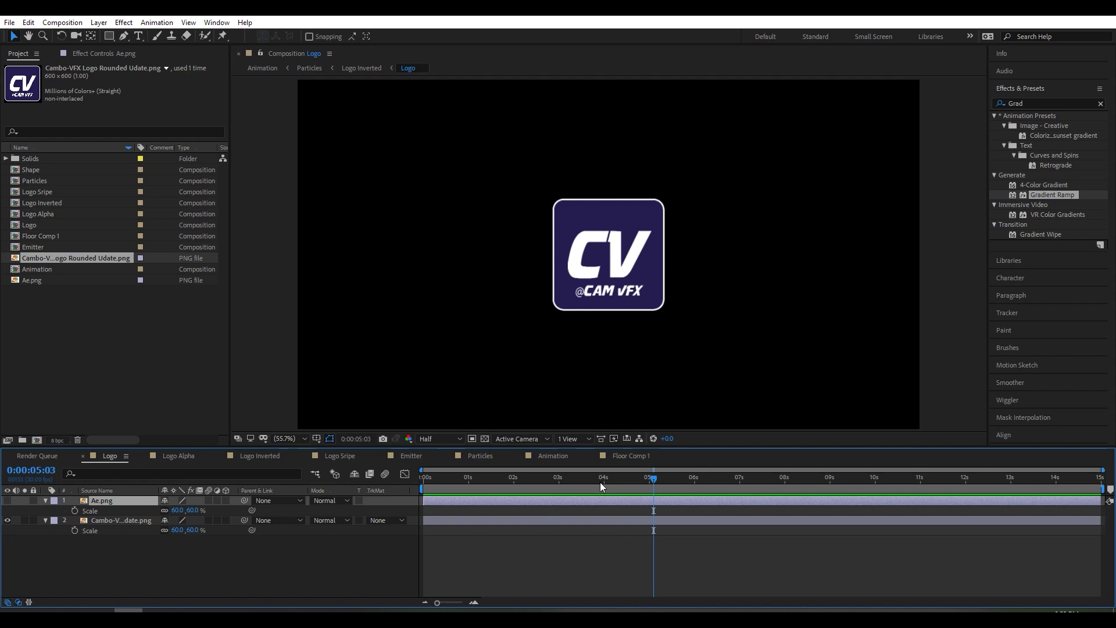
{"action": "left_click", "coordinate": [552, 456]}
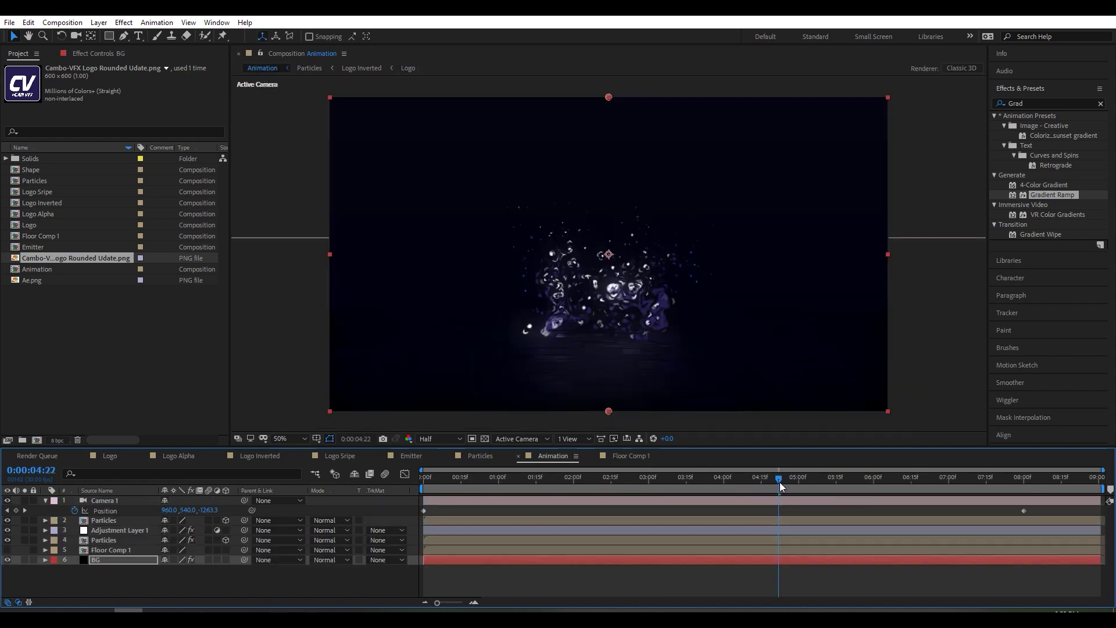